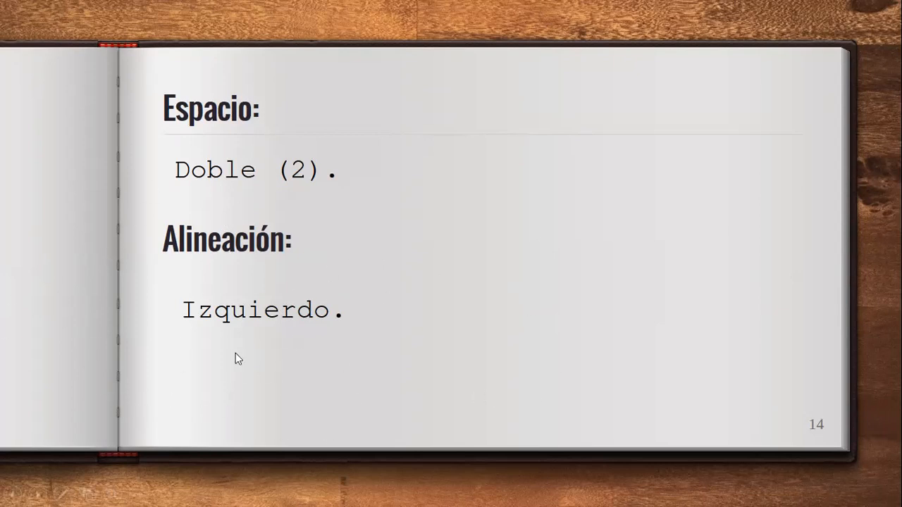
Switch to the blank Word document and set the font size to 12
left_click(237, 418)
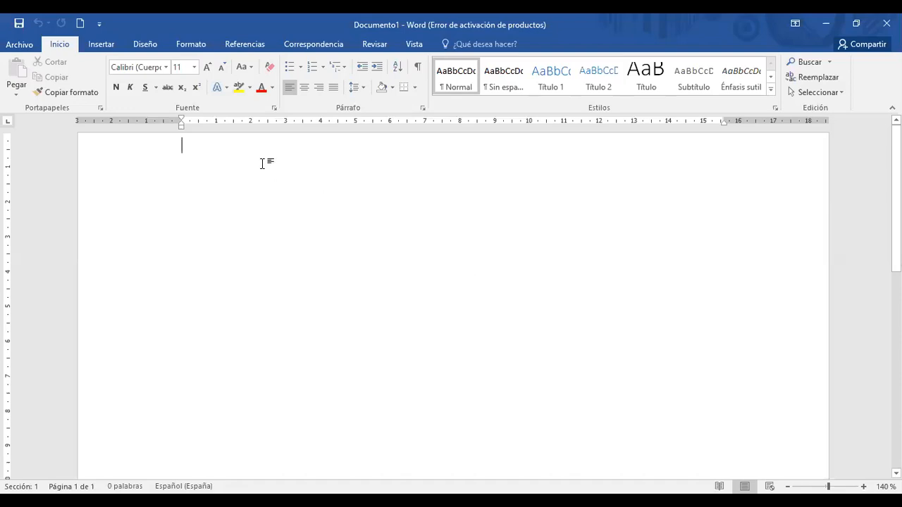
scroll(241, 137, "up", 1)
left_click(207, 67)
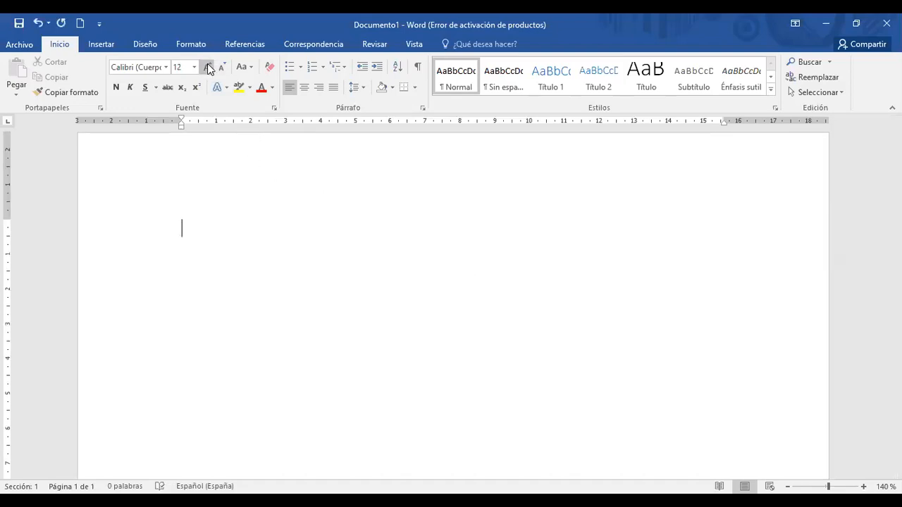
key("ctrl+a")
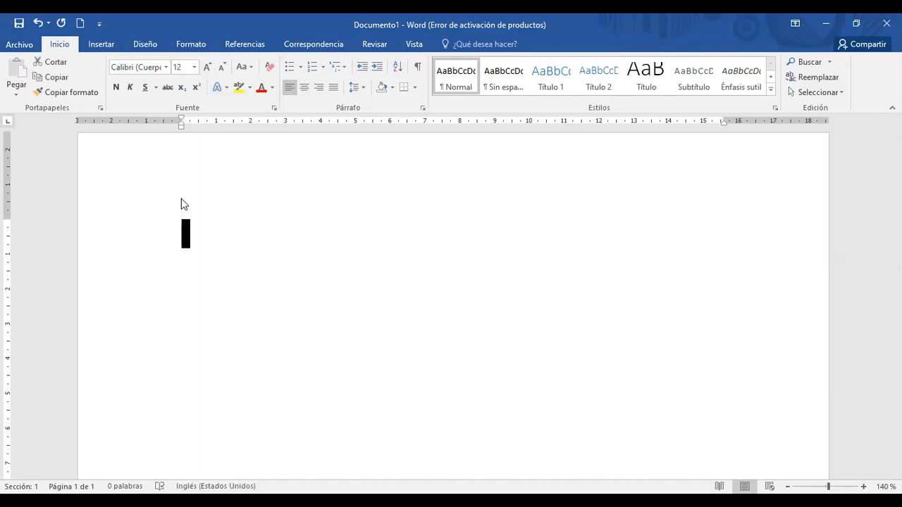
left_click(185, 227)
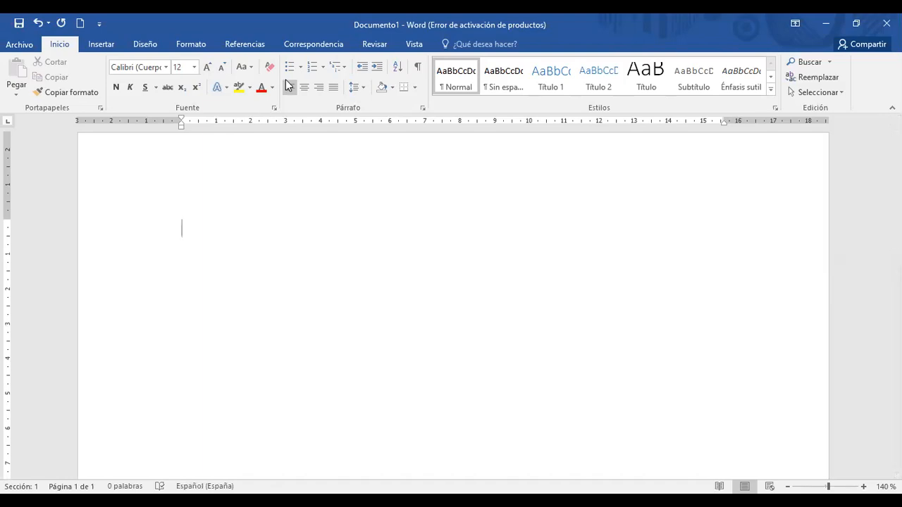
Set the blank paragraph's line spacing to 1,5 and justify its alignment
left_click(361, 89)
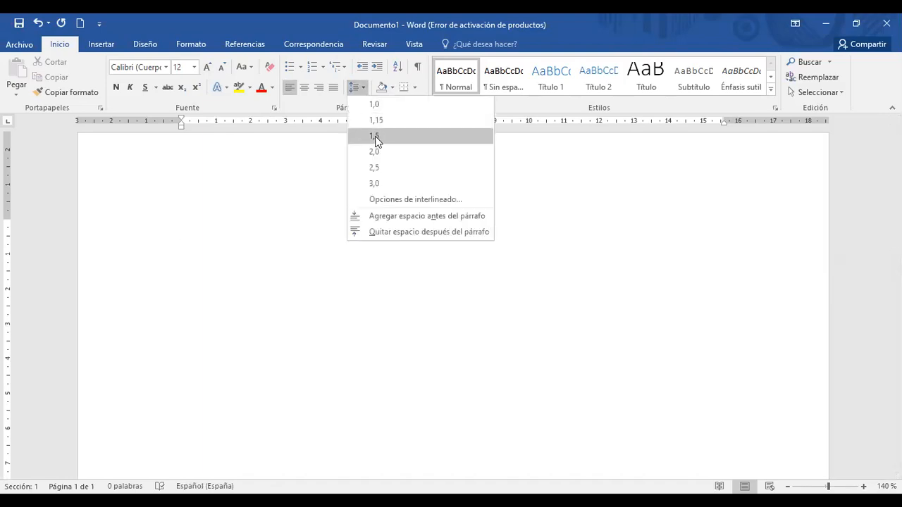
left_click(334, 89)
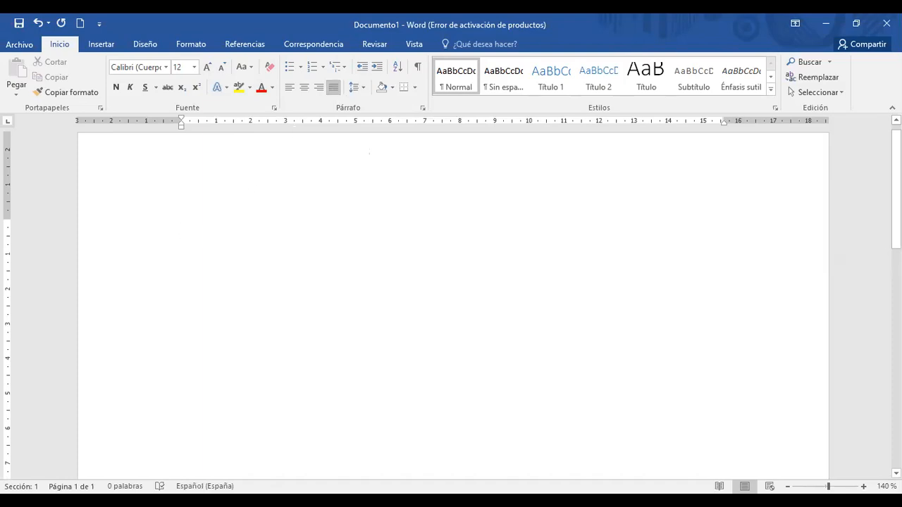
Write a filler paragraph running into a third line, ending in a period, and start a second one-line filler paragraph below it
type("K mlkdmg lkdfmgkl fdmglk dmfgkl fmdgklfdm glkdfm g kldfmglk")
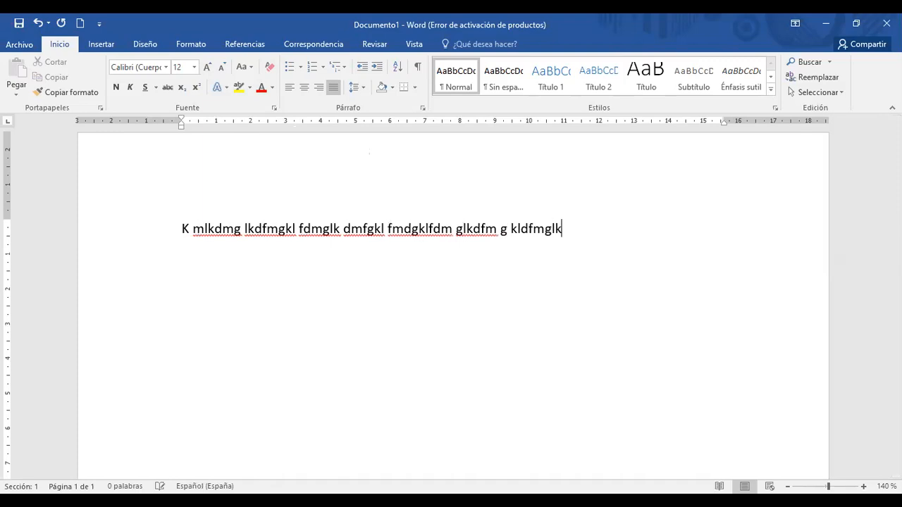
type("dfm glkdfmg lkdfm glkdfmg lkdfmg fdlkmgldfkmgklf dmg dkflmg")
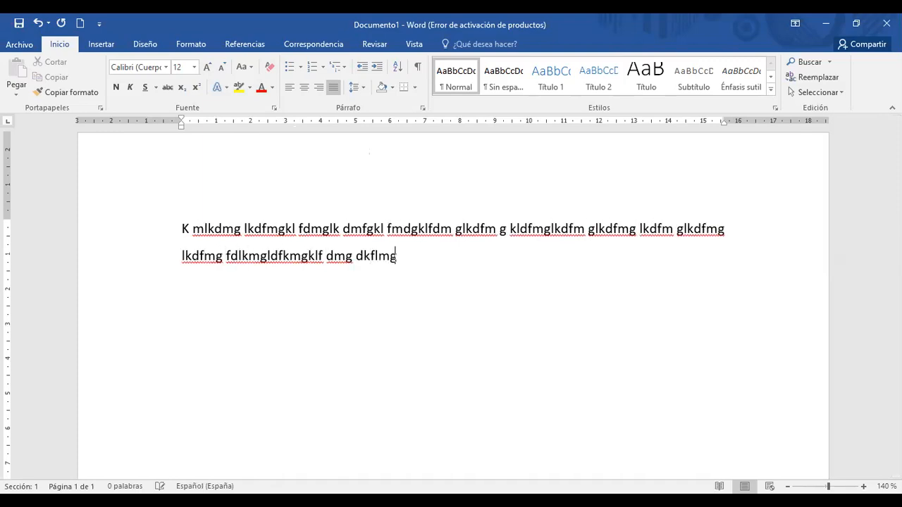
type("lkdfmgl kdfmglk dfmg lkdfmgl kdfm glkdfm glkdfmg lkdf mg l")
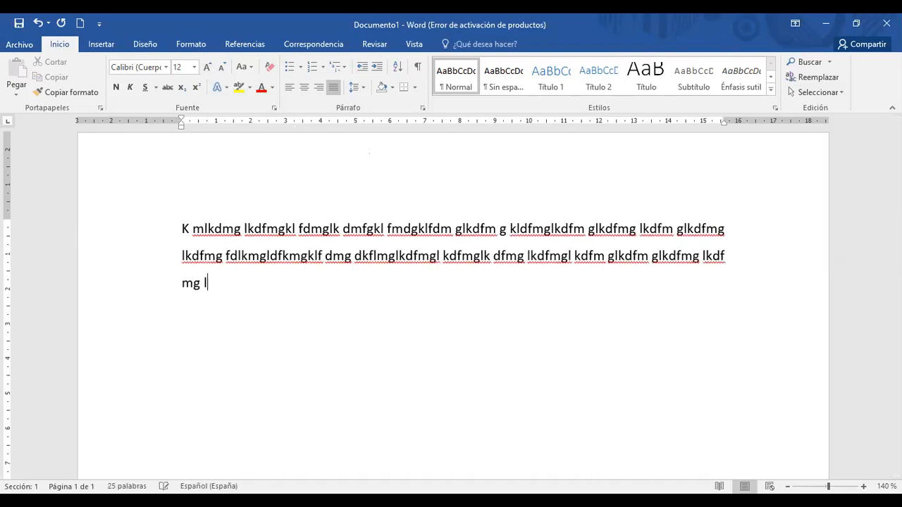
type("mlk mlkm ll.")
key("Return")
type("Kf mgdklm glkdfmg kldfmglkdf mglkdfmg lkdfm g lkdfmg lkfdmgldf")
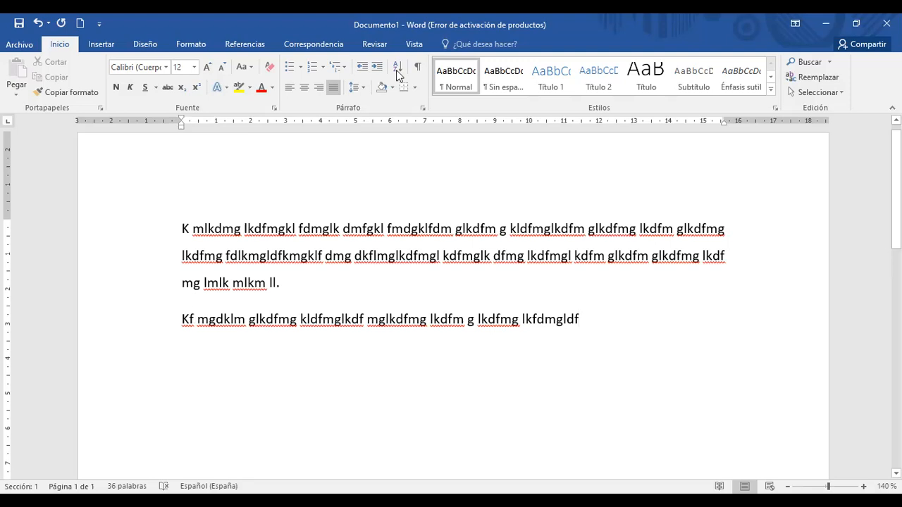
Add space before the second filler paragraph
left_click(365, 88)
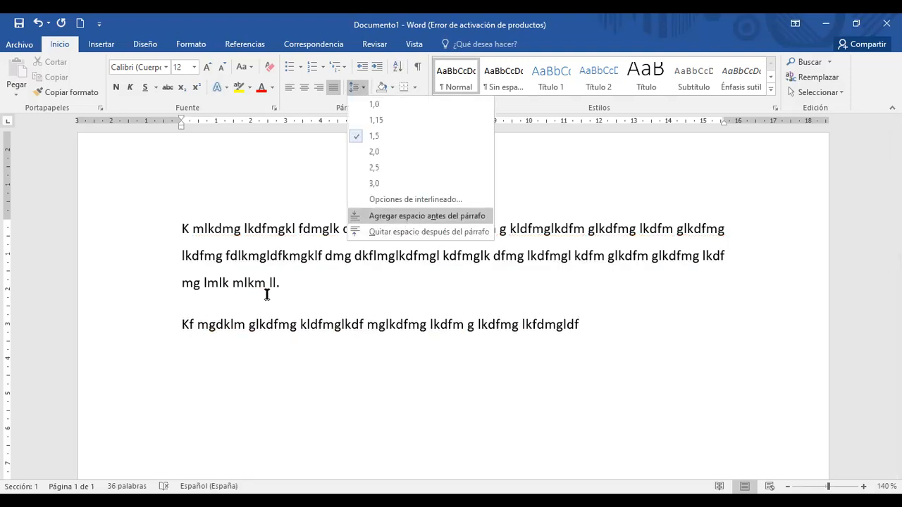
left_click(189, 303)
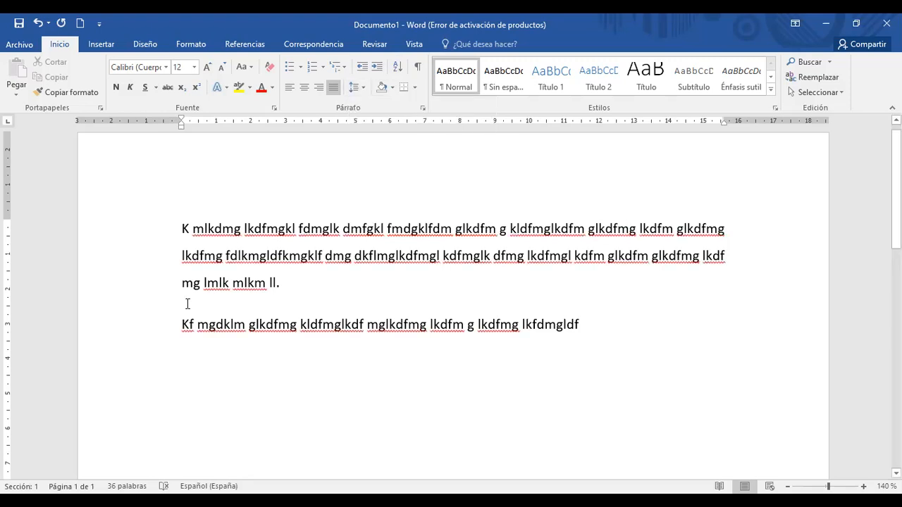
left_click(284, 287)
key("Return")
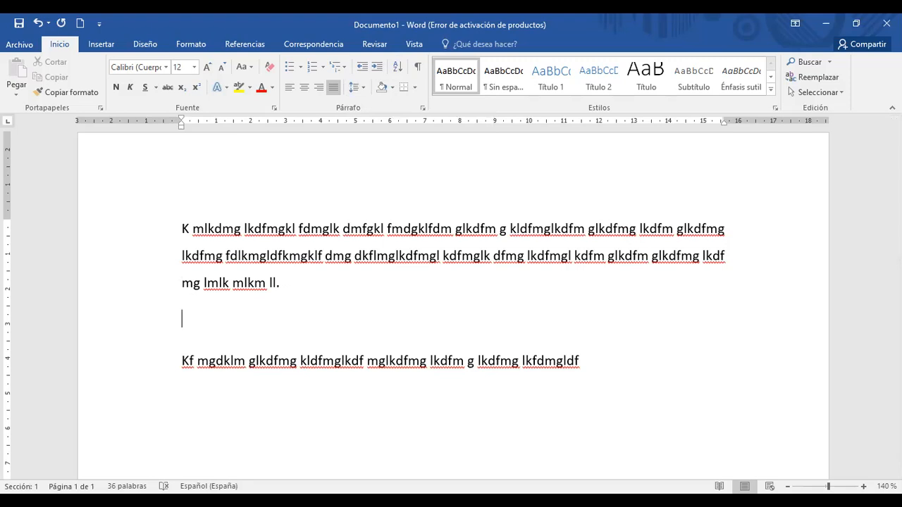
key("Delete")
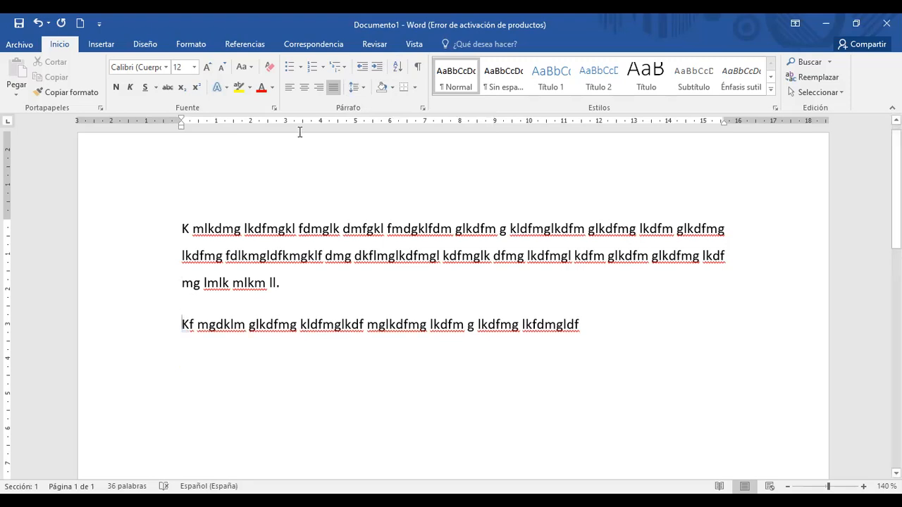
left_click(361, 88)
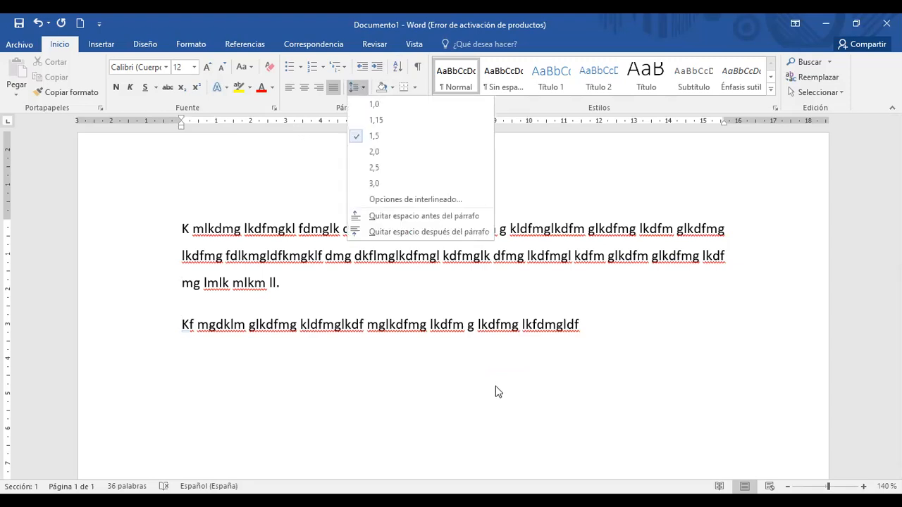
Duplicate both filler paragraphs below the originals, leaving an empty line between the originals and the copies
left_click_drag(606, 325, 182, 230)
key("ctrl+c")
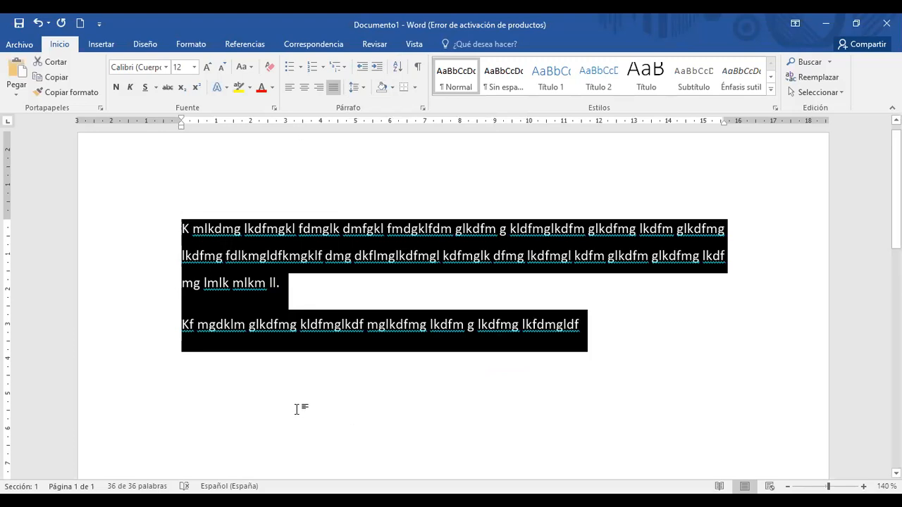
left_click(296, 409)
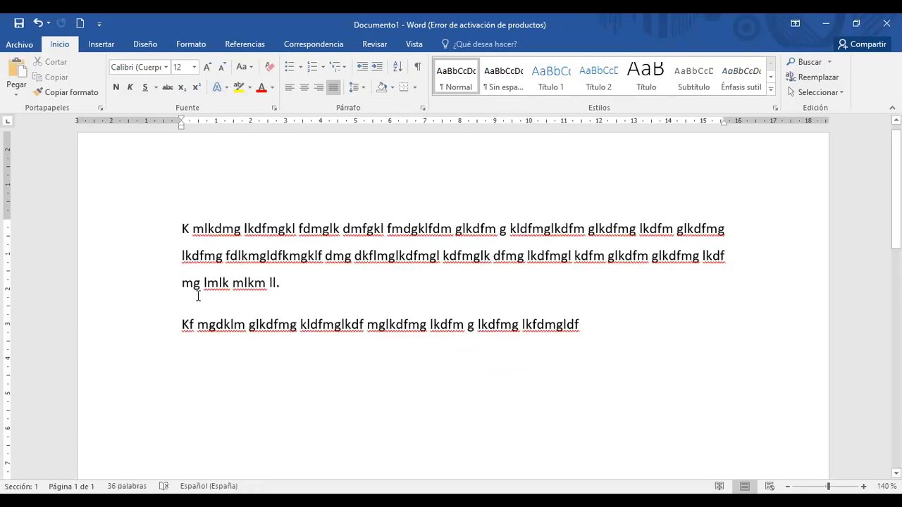
left_click(591, 332)
key("Return")
key("ctrl+v")
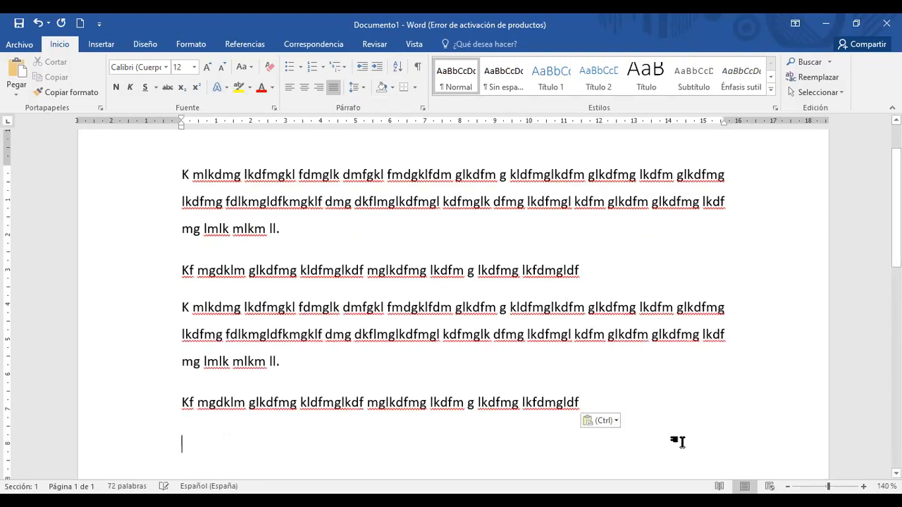
left_click(182, 307)
key("Return")
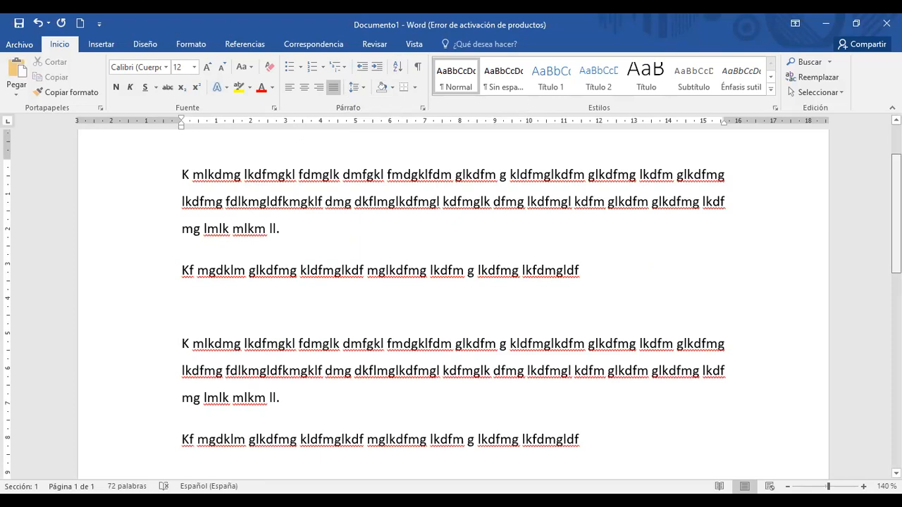
Align the two copied paragraphs left and set their line spacing to 2,0
scroll(579, 336, "down", 3)
left_click_drag(594, 349, 149, 240)
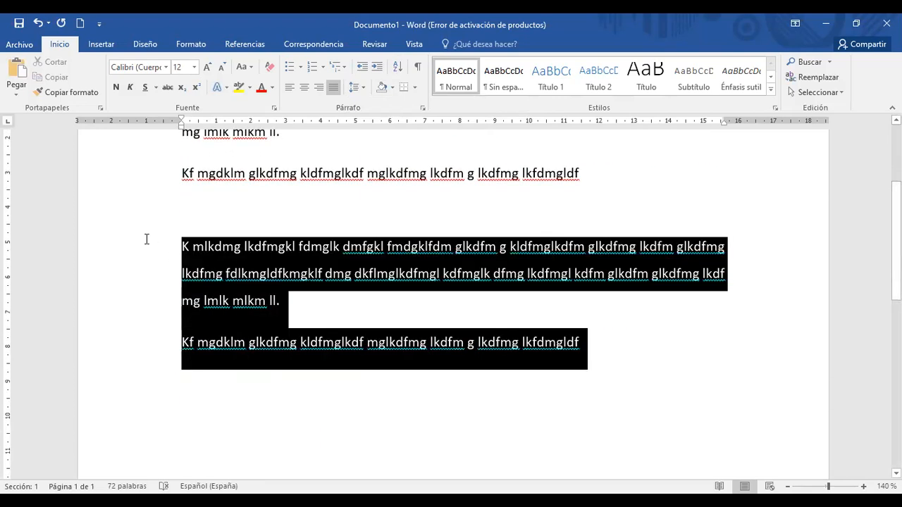
left_click(291, 89)
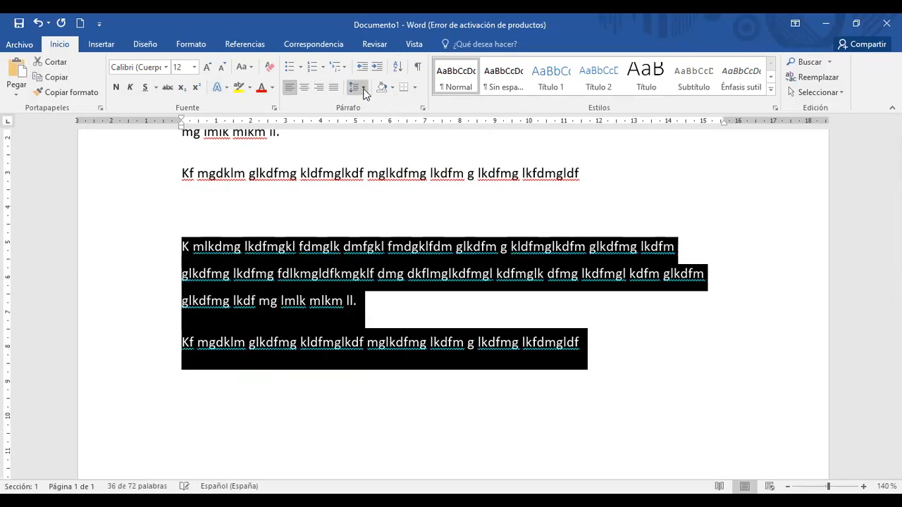
left_click(356, 87)
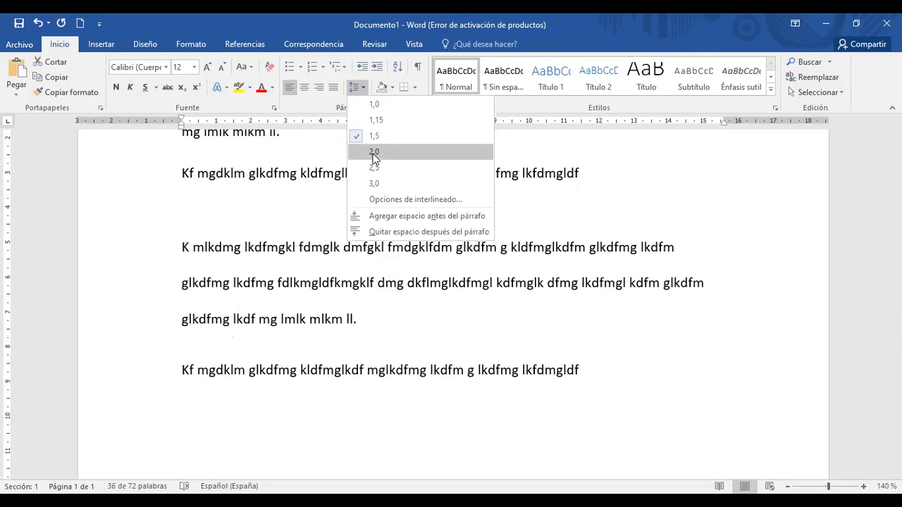
left_click(375, 152)
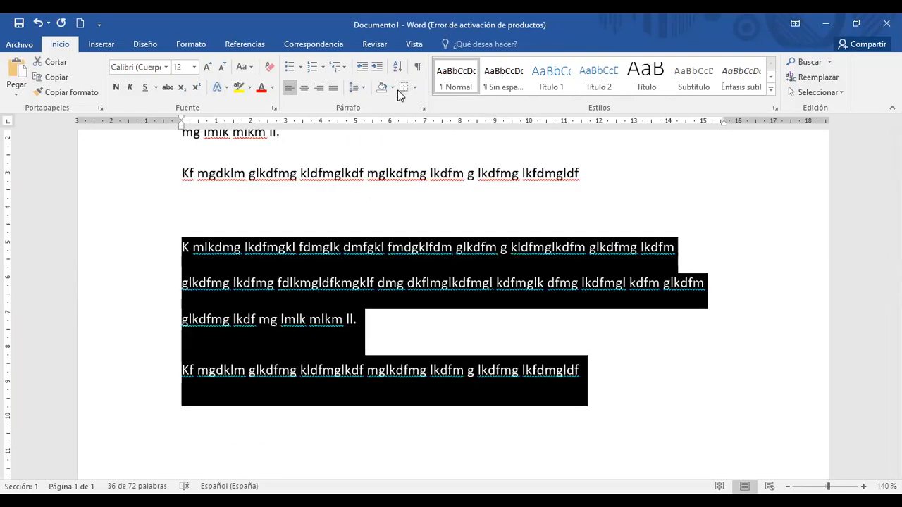
Remove the space after both copied paragraphs and the space before the second copied paragraph
left_click(364, 87)
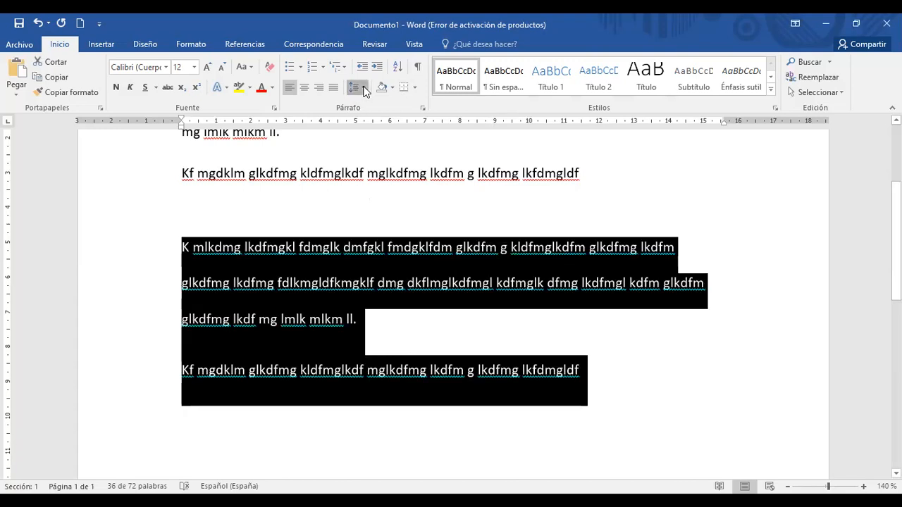
left_click(364, 88)
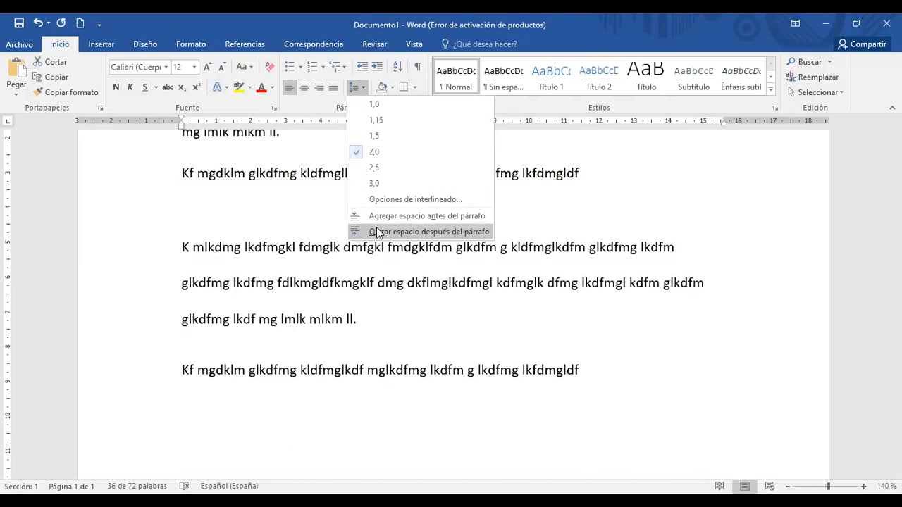
left_click(376, 233)
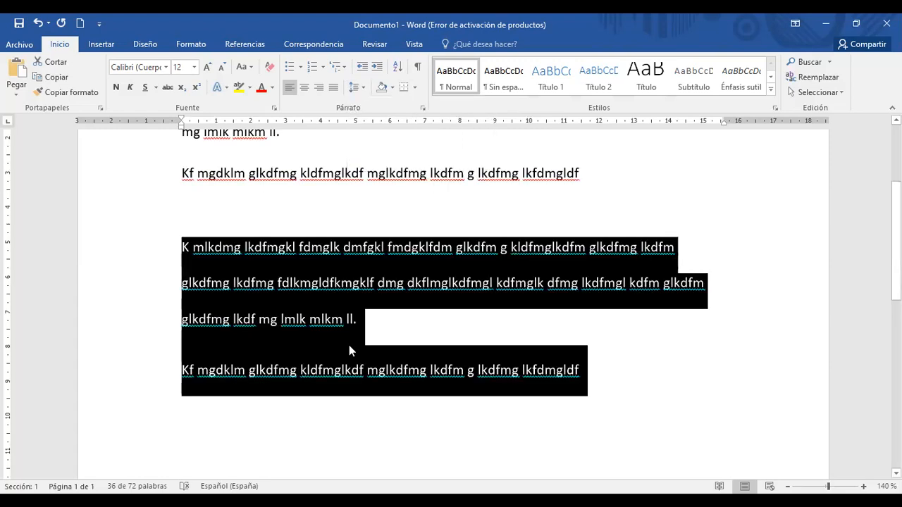
left_click(312, 348)
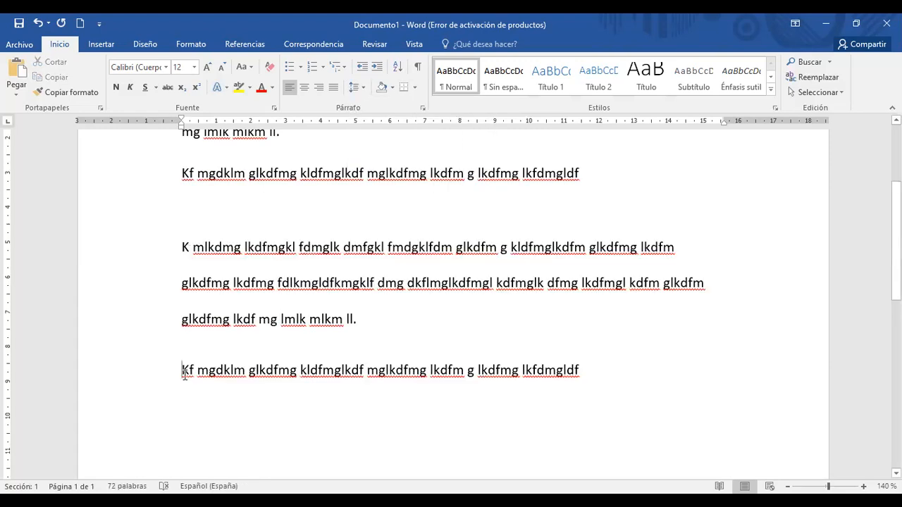
left_click(364, 92)
left_click(392, 216)
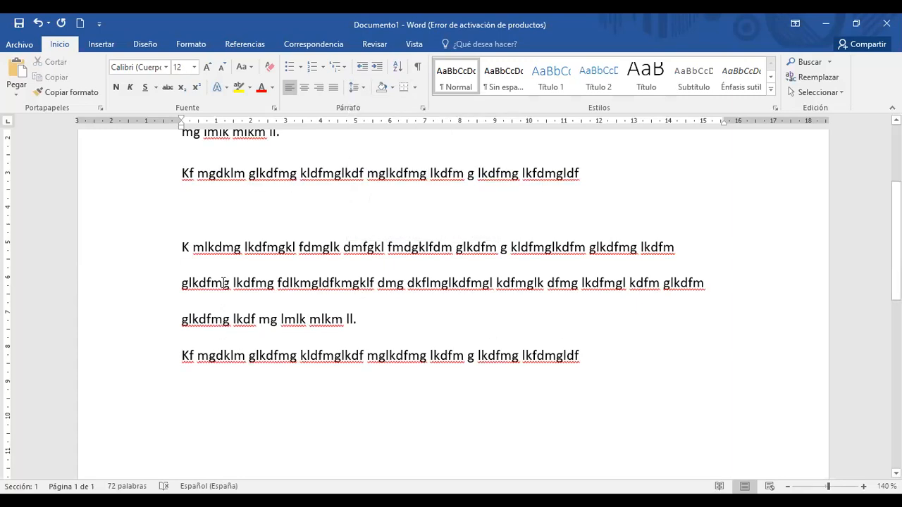
Extend the last copied paragraph with filler text into a third line, ending with a period
left_click(589, 358)
type("kmg ldkfmg ldfmglkmf dlkgmfdl kgmfdlk gmdfklmg klfdm")
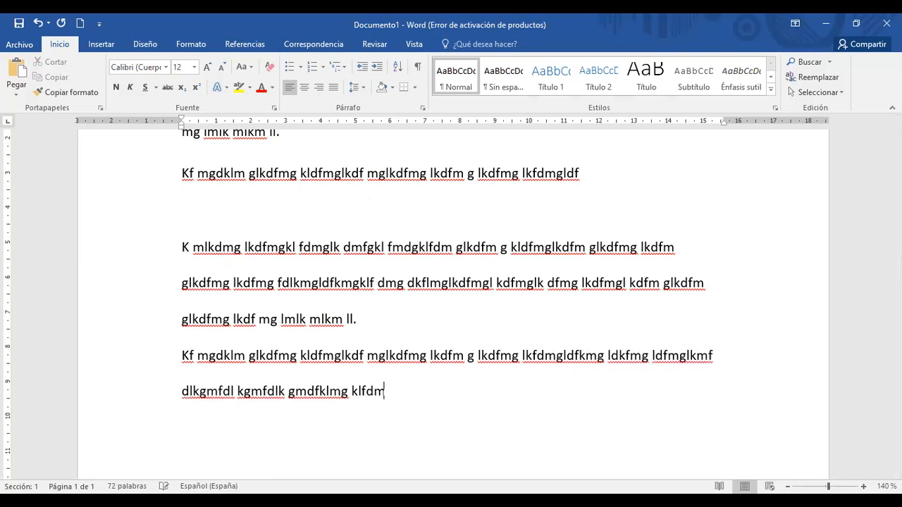
type("g lkdfmgldfk mglkdfm glkdfmg lkdfmg lkdfmglkfdm glkdfm")
type("g lfd.")
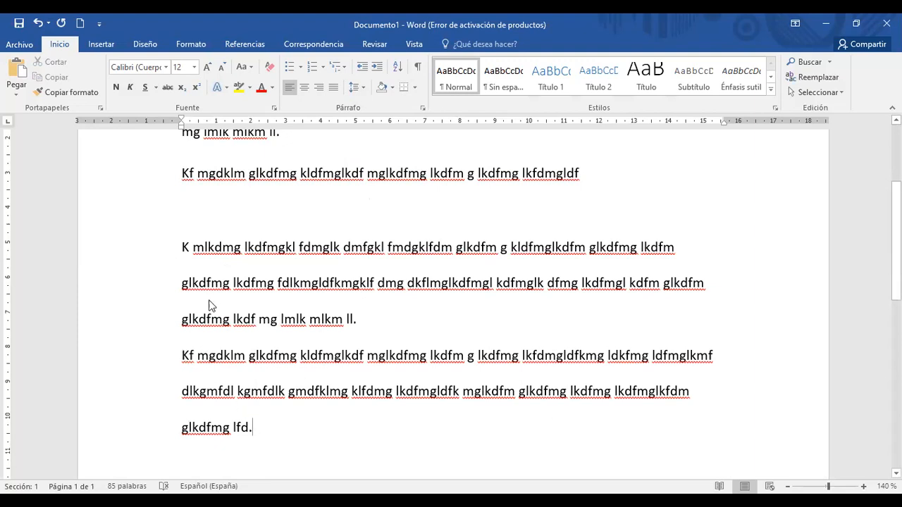
Apply a 1,27 cm first-line indent (Primera línea) to both double-spaced paragraphs
left_click(181, 258, "shift")
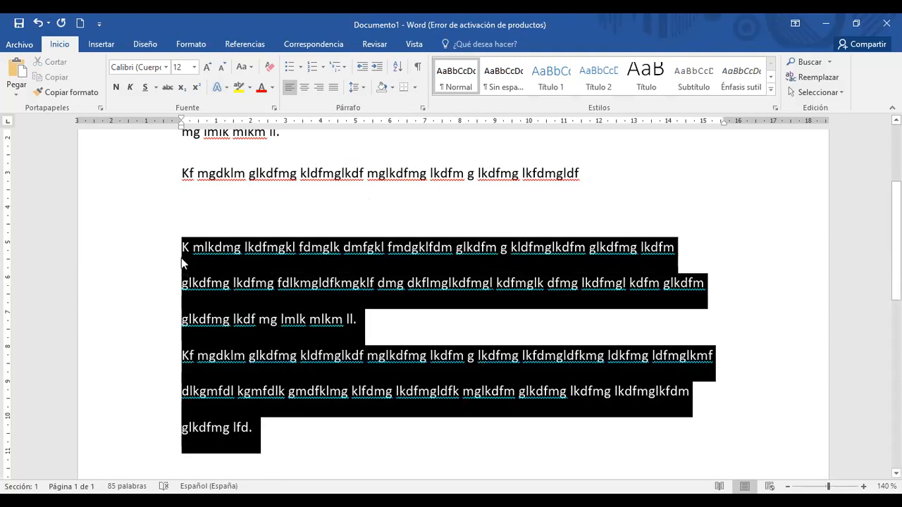
left_click(423, 108)
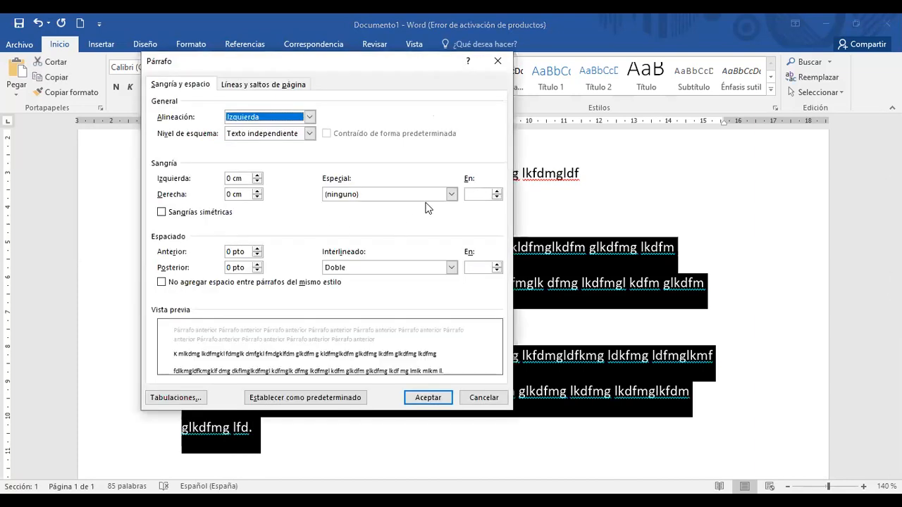
left_click(452, 194)
left_click(379, 215)
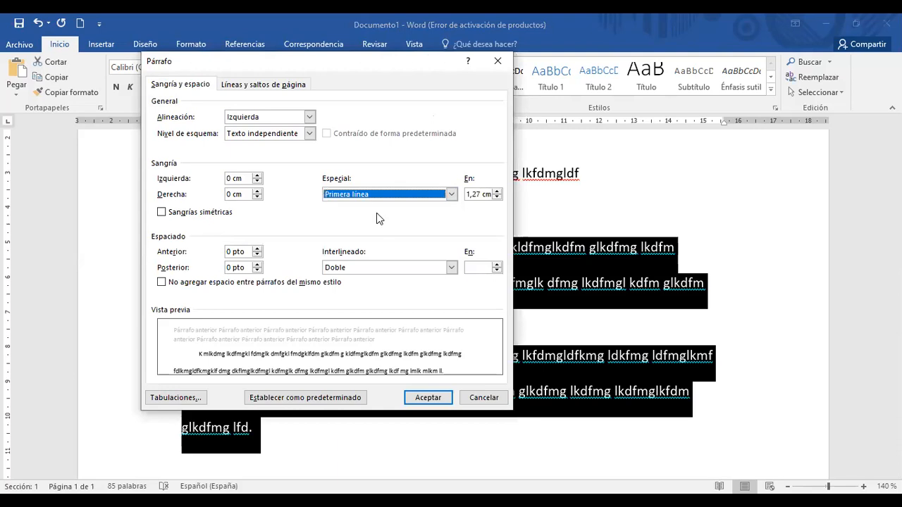
left_click(433, 399)
left_click(401, 431)
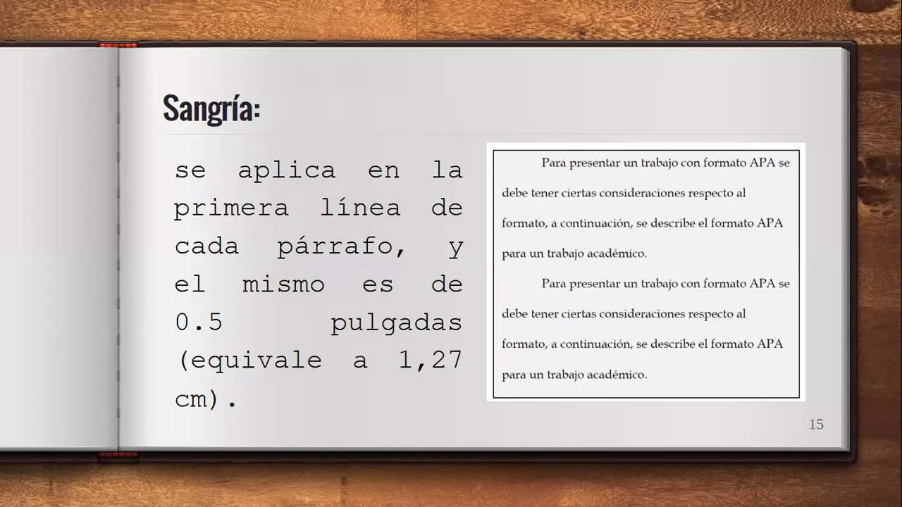
Switch from the indentation slide back to the Word document
left_click(427, 240)
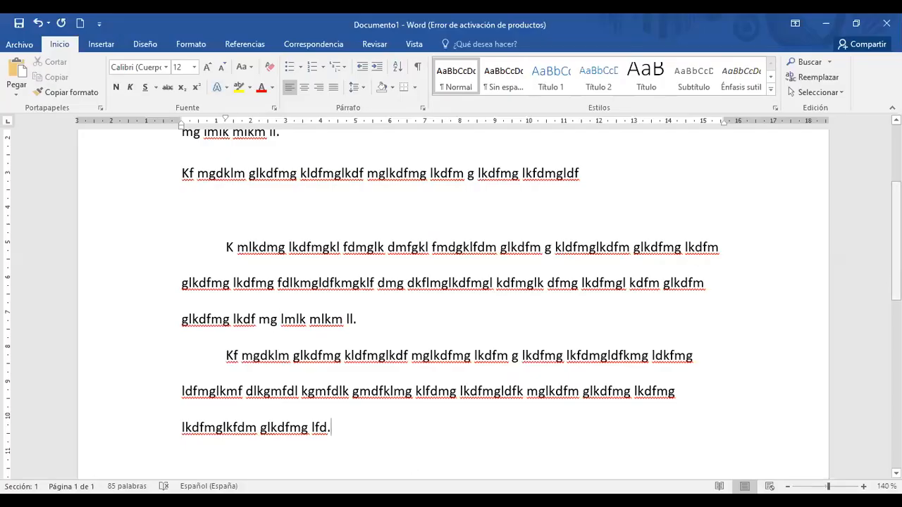
scroll(474, 240, "down", 4)
key("Return")
key("Tab")
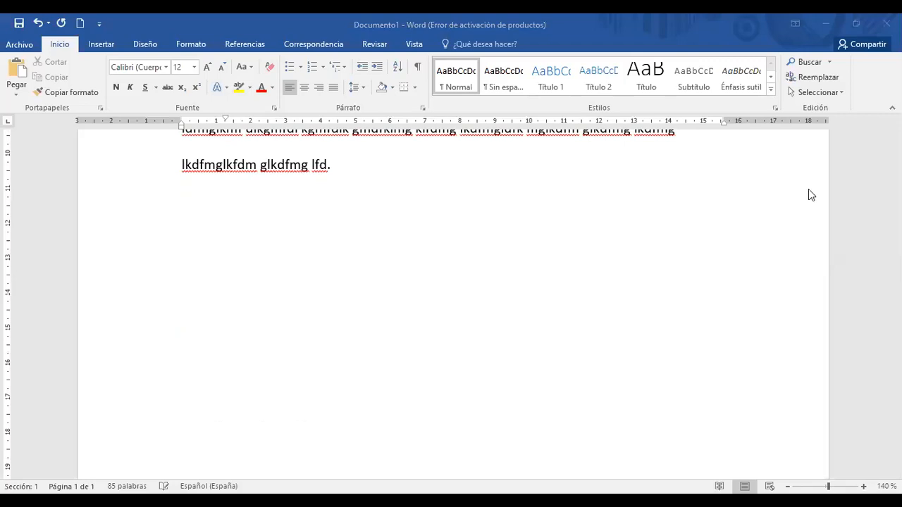
Insert a new bold line containing "1" above the first paragraph at the very start of the document
left_click_drag(899, 340, 899, 196)
key("ctrl+Home")
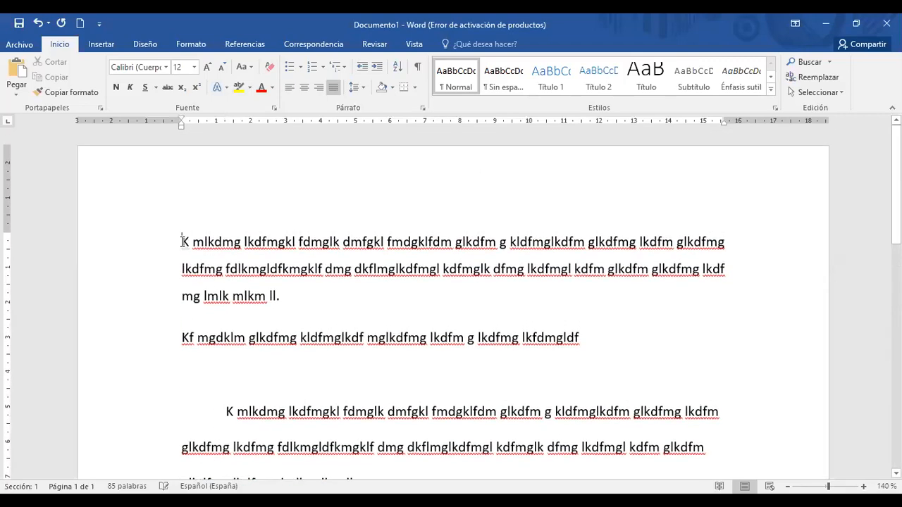
key("Return")
key("Up")
key("ctrl+n")
type("1")
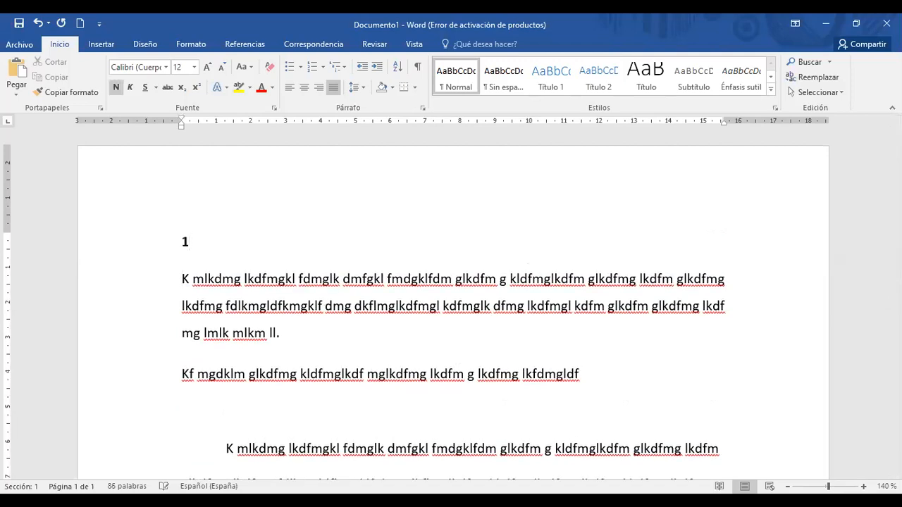
Apply the 1., 1.1., 1.1.1. multilevel list to the bold line and replace its text with "Nivel 1"
left_click(345, 71)
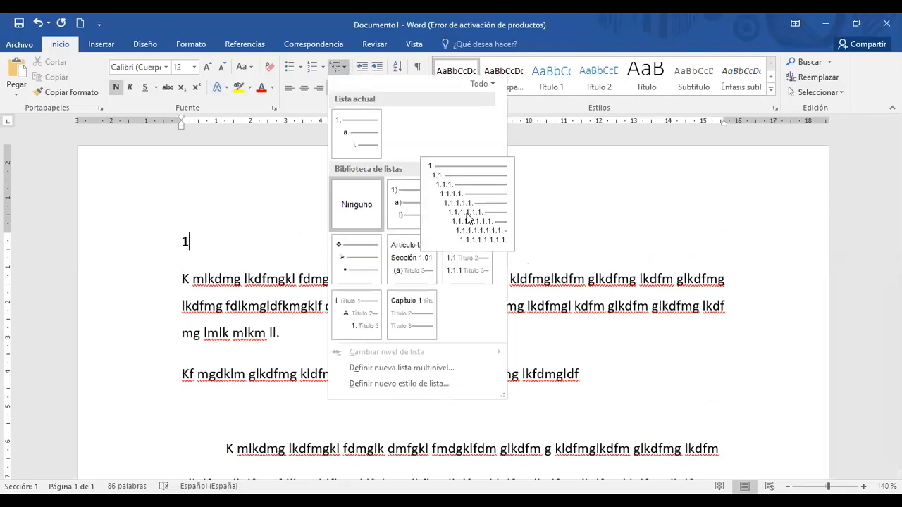
left_click(467, 219)
key("BackSpace")
type("t´titu")
key("BackSpace")
key("BackSpace")
key("BackSpace")
key("BackSpace")
key("BackSpace")
type("ík")
key("BackSpace")
key("BackSpace")
key("BackSpace")
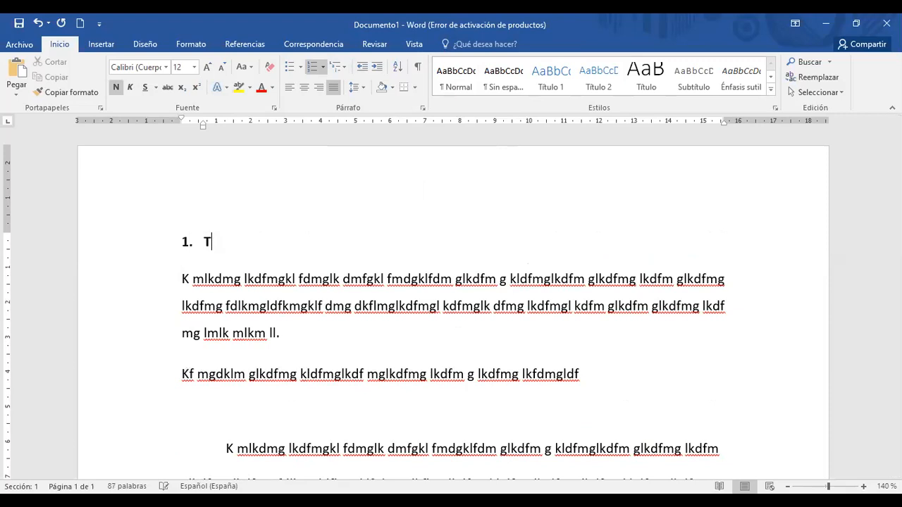
type("nivel 1")
key("Return")
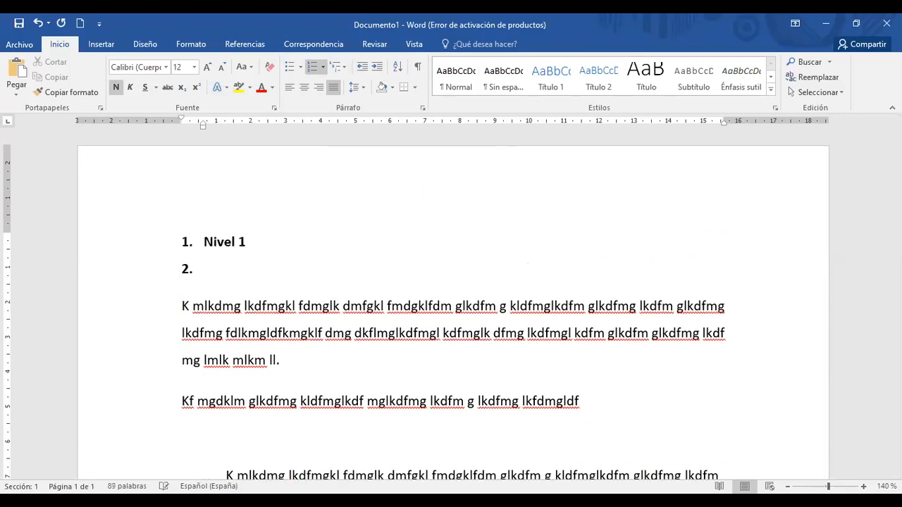
Demote the next list item to the second level (1.1.) and title it "Nivel 2"
left_click(378, 69)
type("niv3l")
key("BackSpace")
key("BackSpace")
type("el 2")
key("Return")
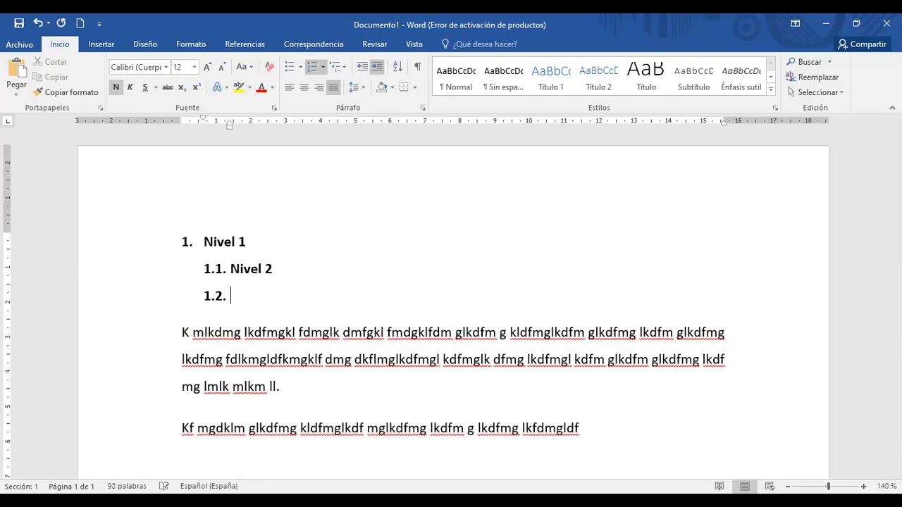
Demote the item after "Nivel 2" to the third level (1.1.1.) and title it "Nivel 3"
left_click(379, 67)
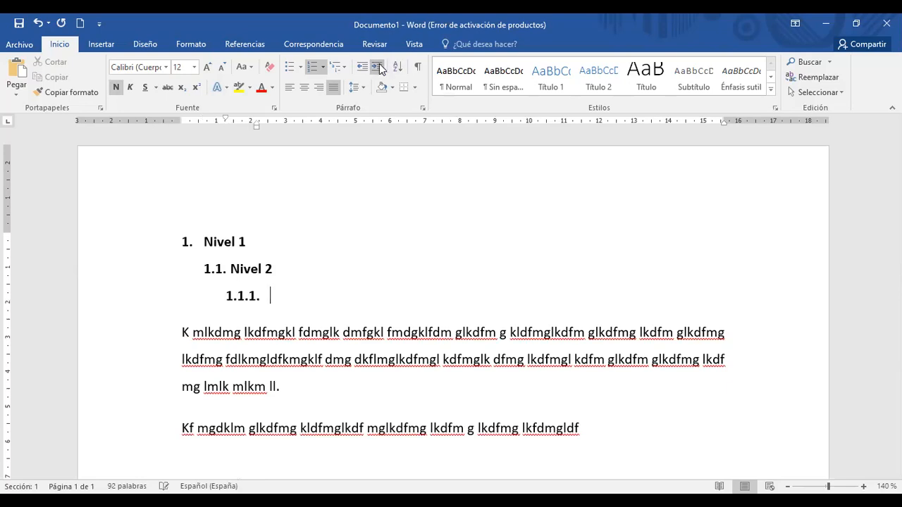
type("nivel 3")
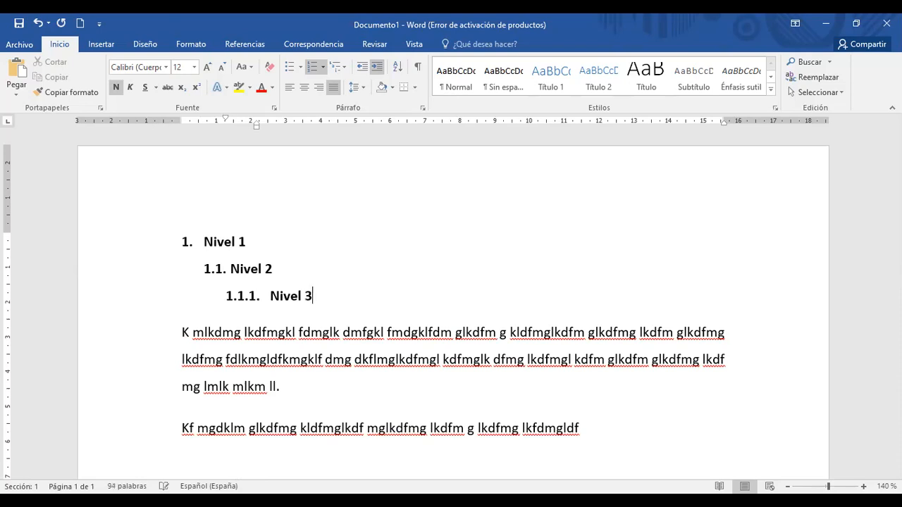
key("Return")
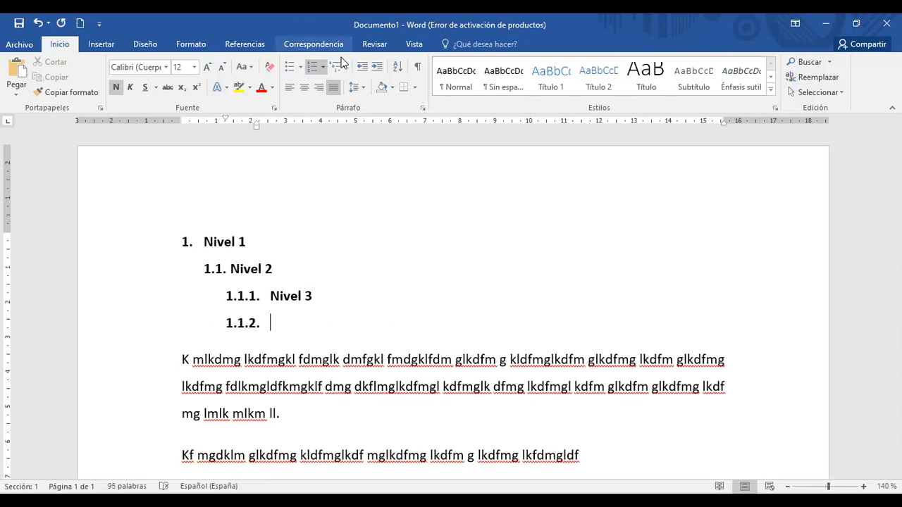
Add a first-level item 2. titled "Nivel 1" and a second-level item 2.1. with the text "klknlknlknl" below it
left_click(364, 69)
left_click(364, 69)
type("nivel ")
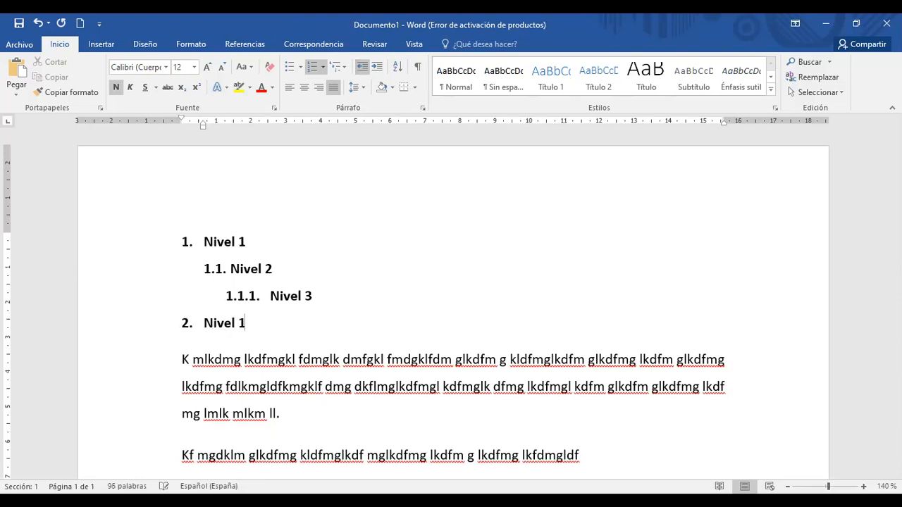
type("1")
key("Return")
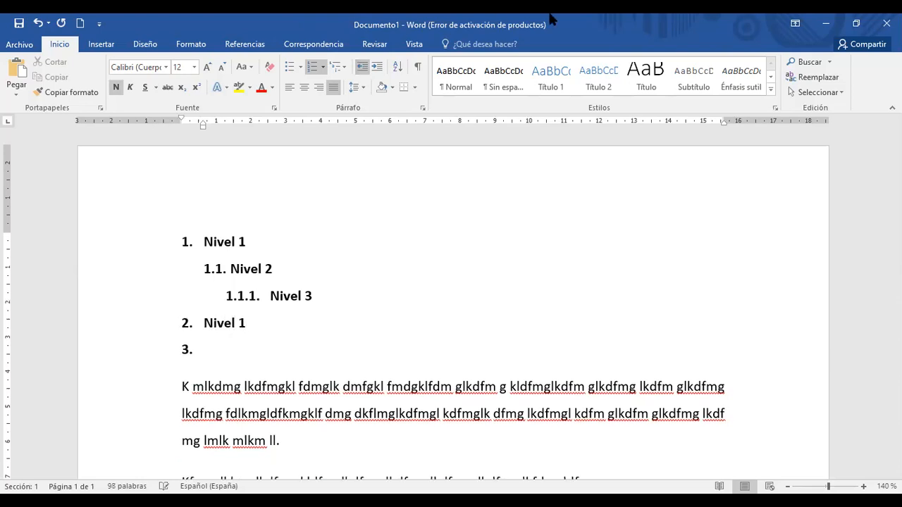
left_click(378, 69)
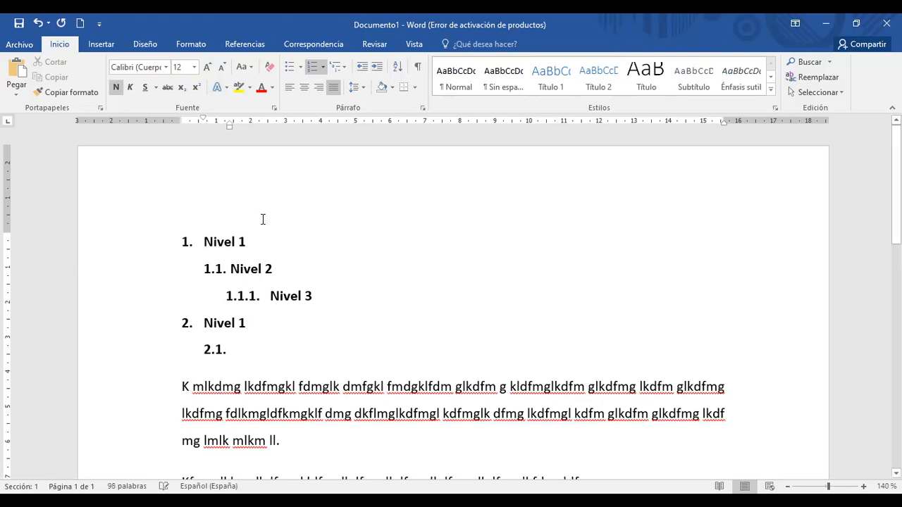
type("klknlknlknl")
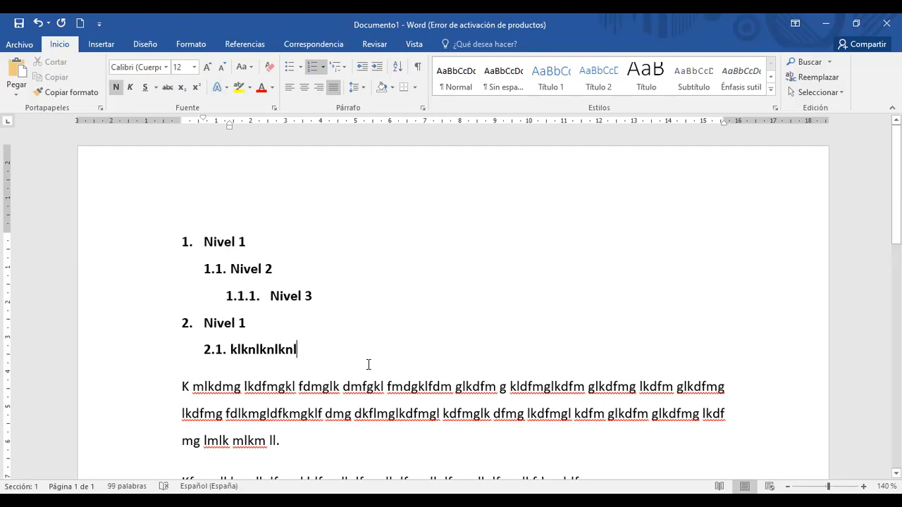
Insert an unnumbered, non-bold paragraph of filler text, "Kljdsllkdj lkdal kdmglkdfm glkfdmg lkdf", under heading 1. Nivel 1
left_click(252, 243)
key("Return")
key("BackSpace")
key("BackSpace")
key("ctrl+n")
type("Kljdsllkdj lkda")
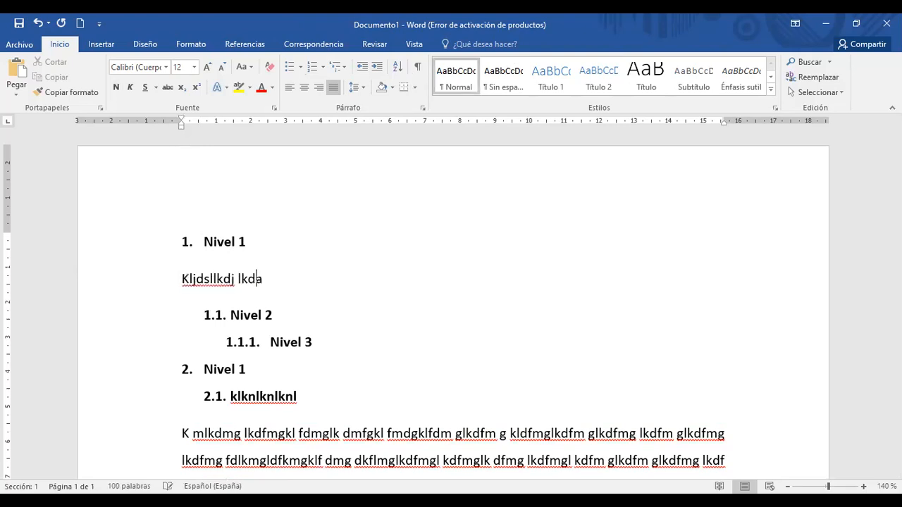
type("l kdmglkdfm glkfdmg lkdf")
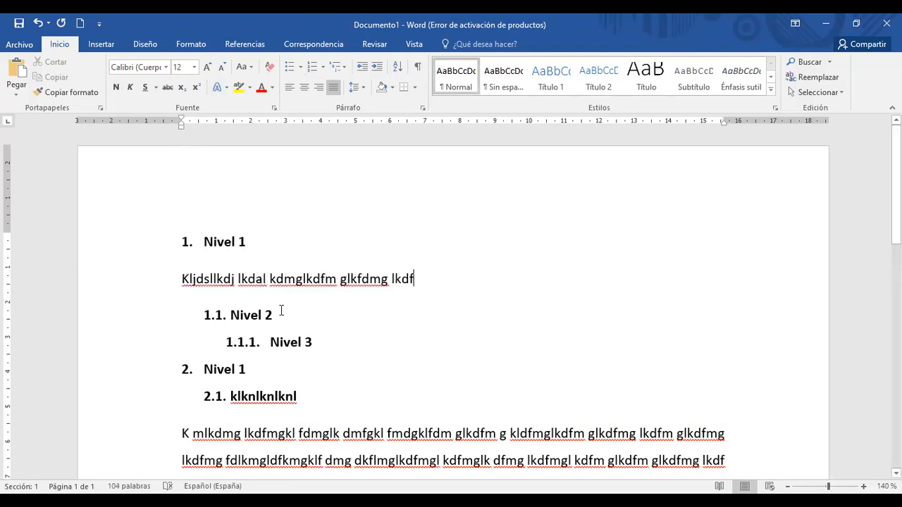
Insert an unnumbered, non-bold filler paragraph, "Slfnalsdnfsld nldmdsmdlfksmdlk fmsdlfmsdl", under heading 1.1. Nivel 2
left_click(281, 315)
key("Return")
key("BackSpace")
key("BackSpace")
key("BackSpace")
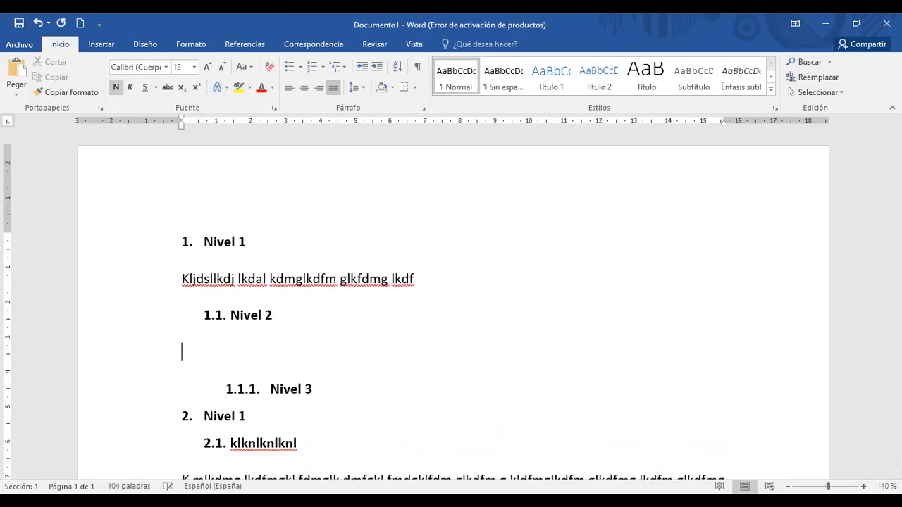
type("Slfnalsdnfsld nldmds")
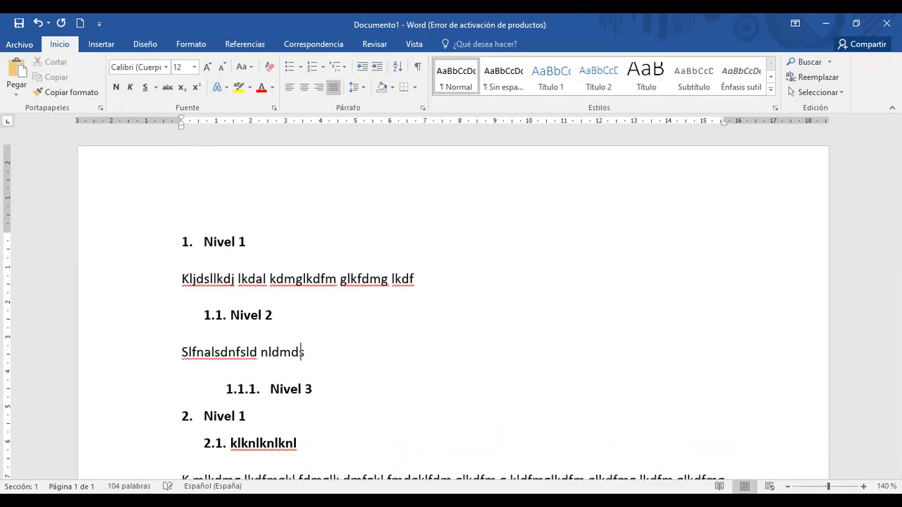
type("mdlfksmdlk fmsdlfmsdl")
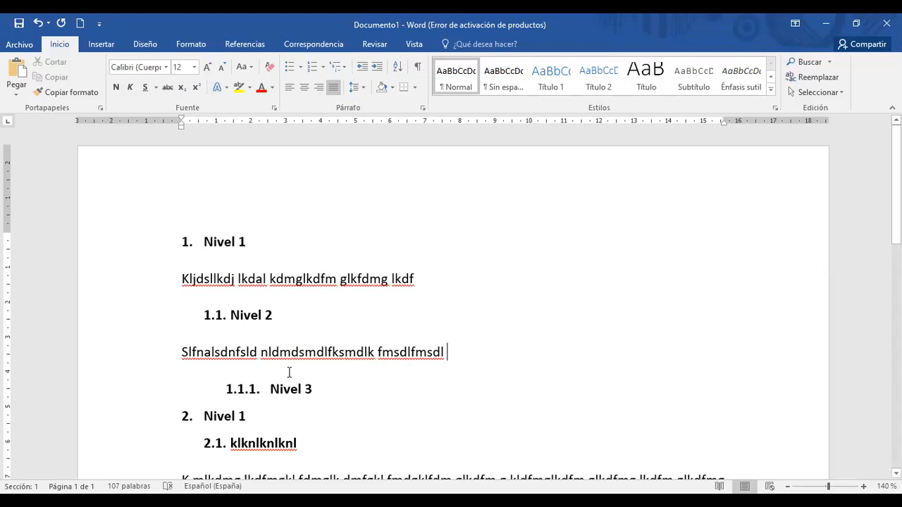
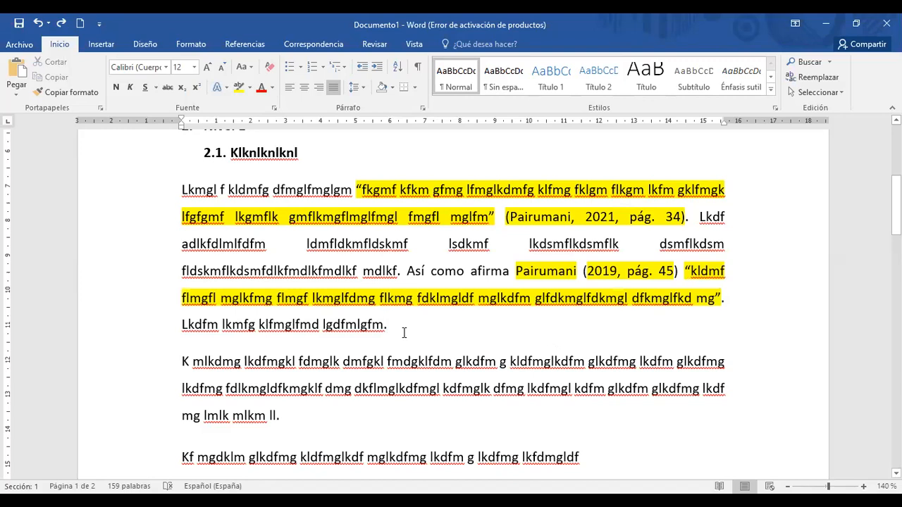
Write a four-line filler paragraph starting with "Fdfklf" and ending with a period below the paragraph with the highlighted citations
left_click(411, 334)
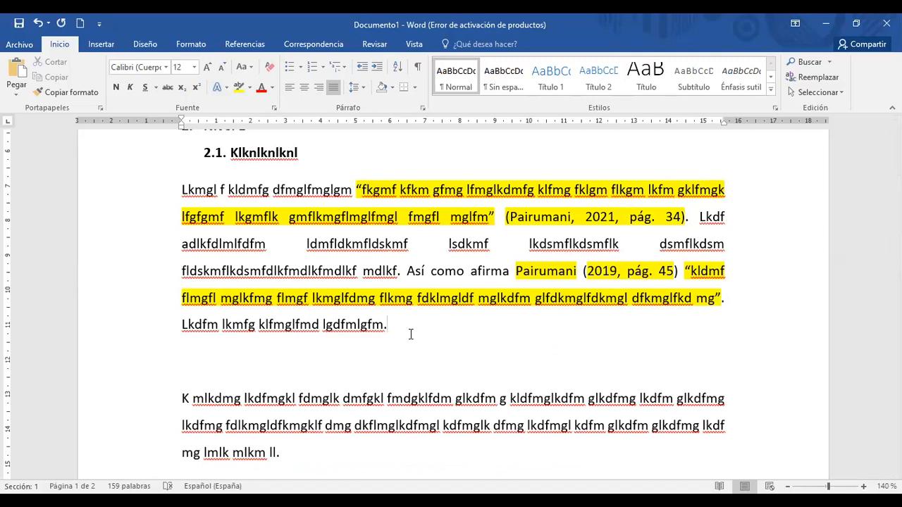
key("Down")
type("Fdfklf mlkdfmgl kdfmglkf mglkfmglkdsmldkmflkmglkdfmglkdfm")
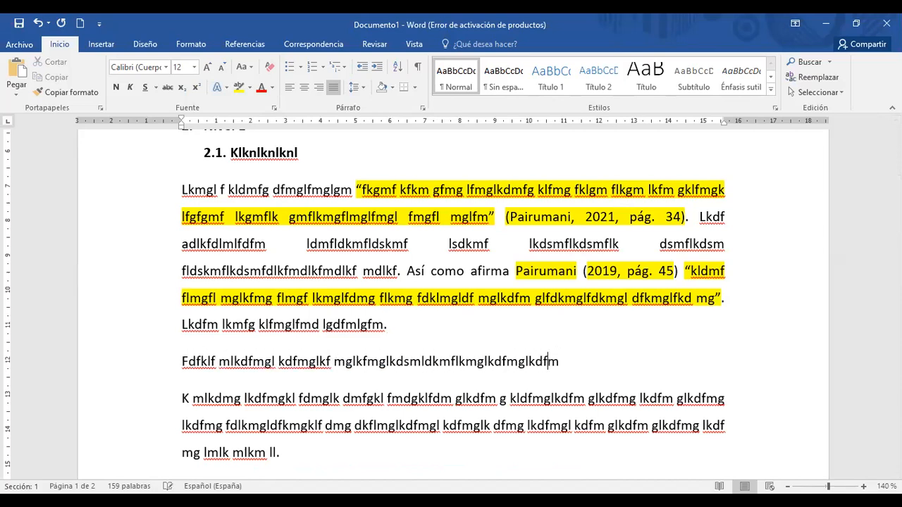
type("glkd")
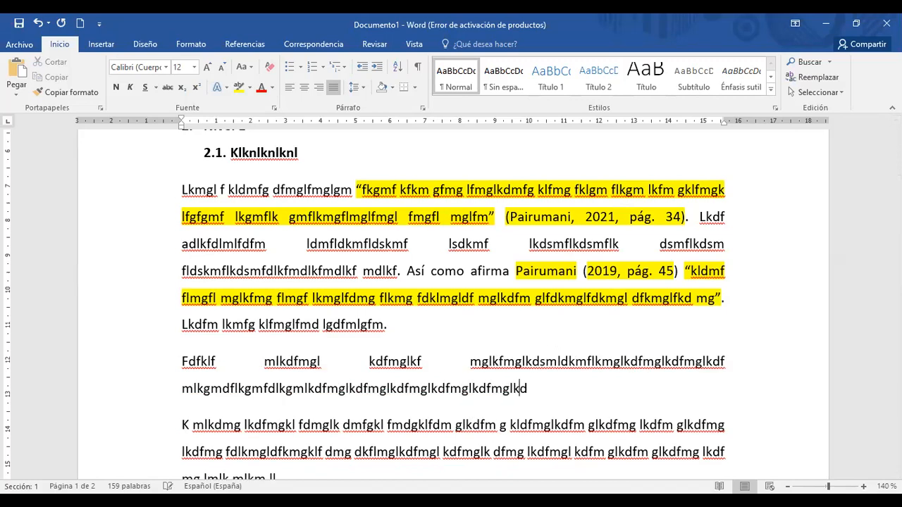
type("f mlkgmdflkgmfdlkgmlkdfmglkdfmglkdfmglkdfmglkdfmglkdfm gmklm fglkfdm lkdfmg lkfmg fklmg klfm gkflm")
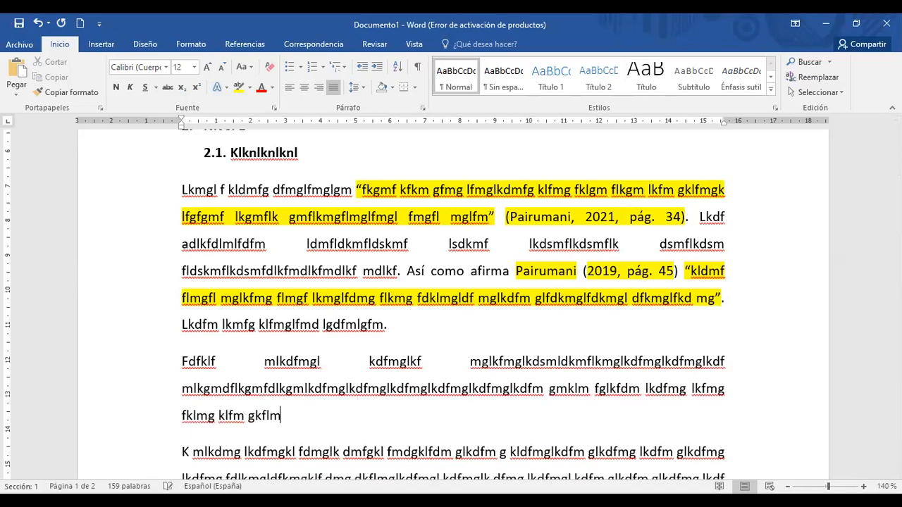
type(" glkfm gklm fglkfm glkfm glkmf lkgmflkmg fklmd lkfm")
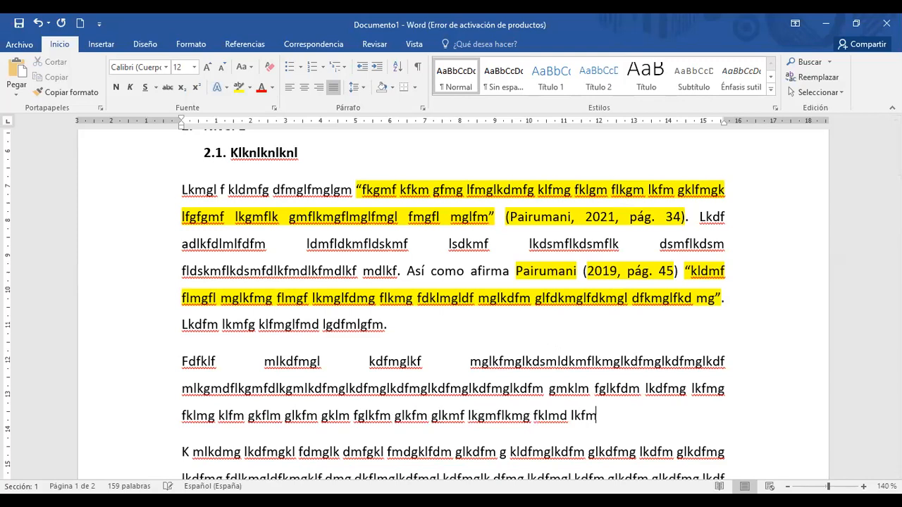
type("g lfkmg lkfmgk lfmgklf mgfkl mglkfm gklf mglkf m")
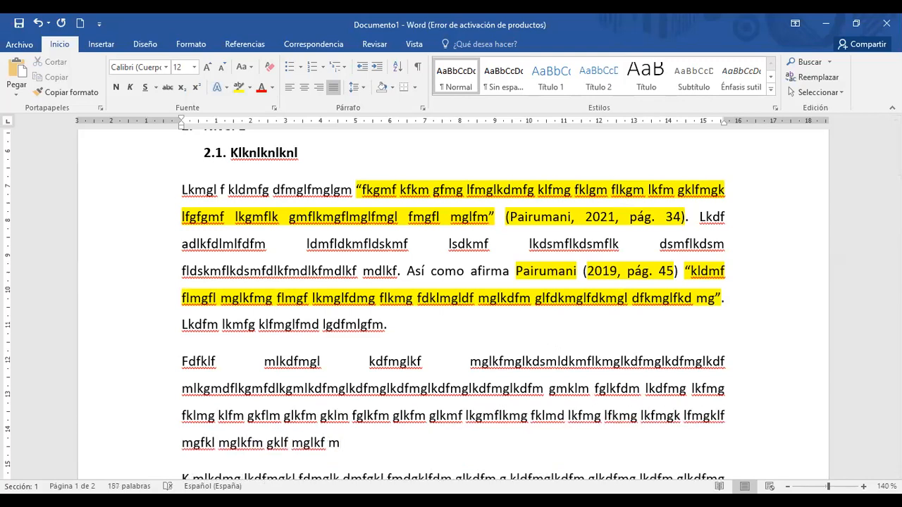
type(".")
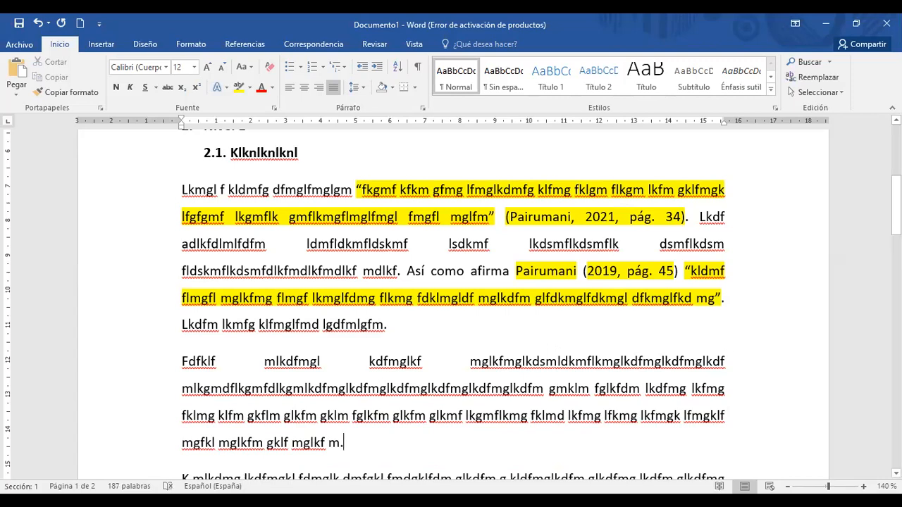
Try to enclose the new "Fdfklf" paragraph in quotation marks, adding "kk" at its end
scroll(294, 240, "down", 2)
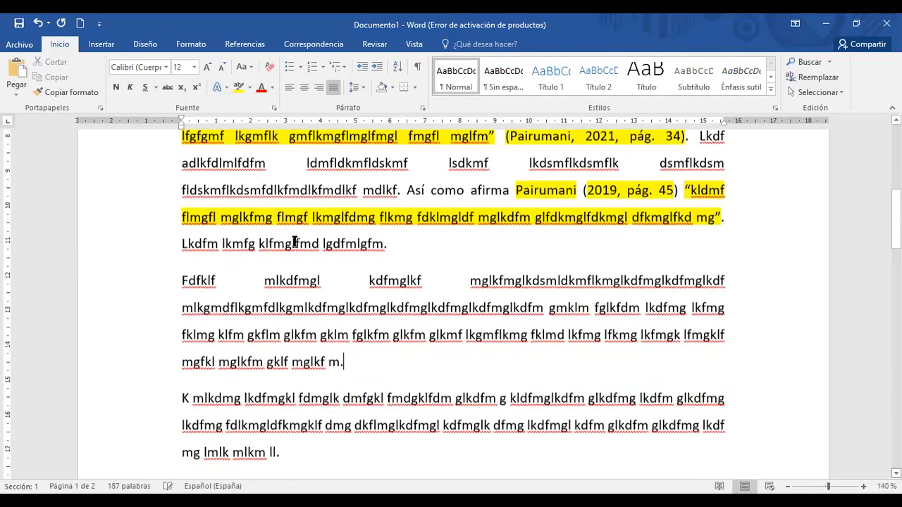
left_click(184, 274)
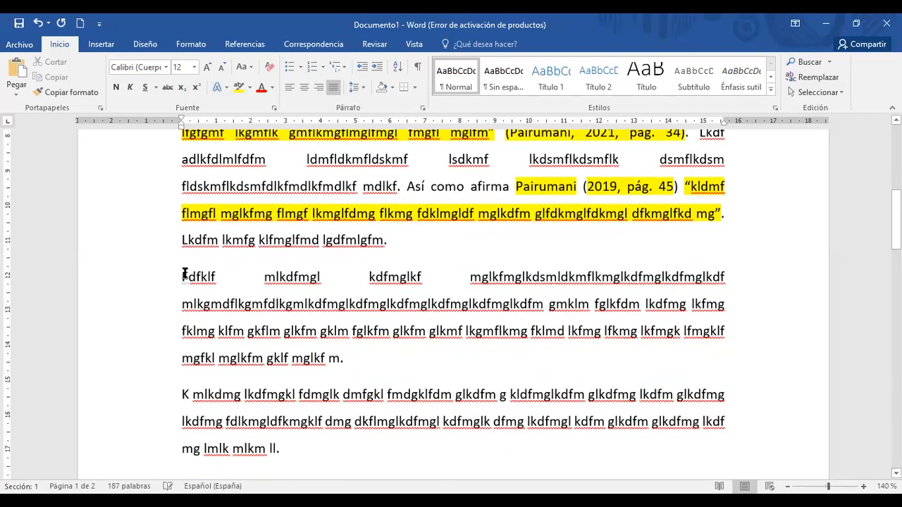
type("\"")
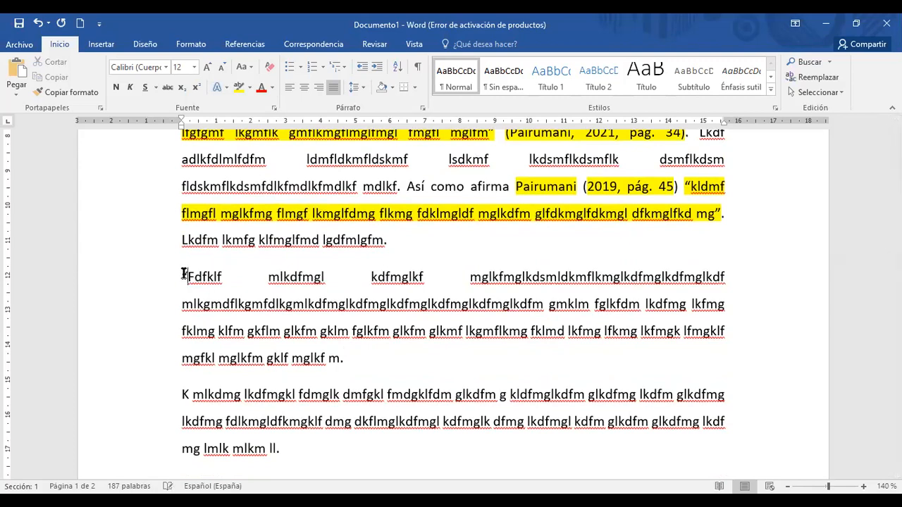
left_click(339, 358)
type("kk")
type("\"")
Undo the text added at the paragraph's end and delete the quotation mark before "Fdfklf"
key("ctrl+z")
key("ctrl+z")
key("ctrl+z")
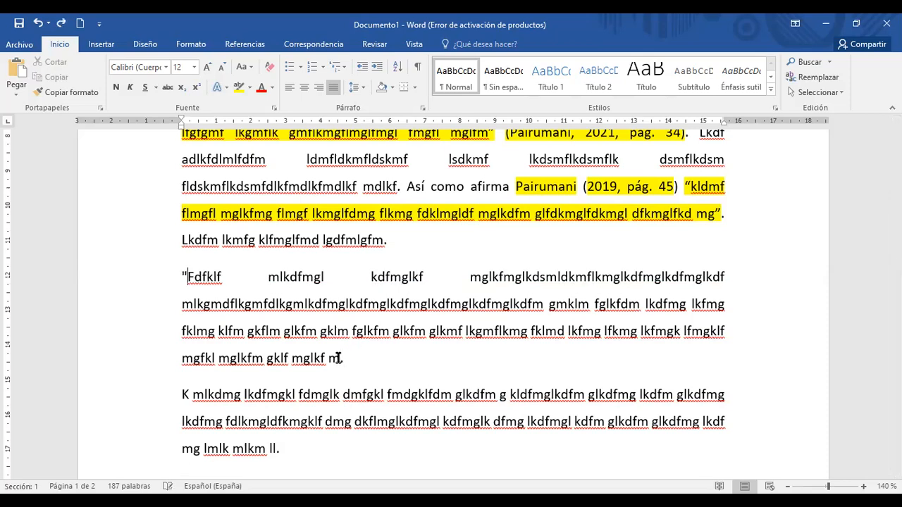
triple_click(339, 358)
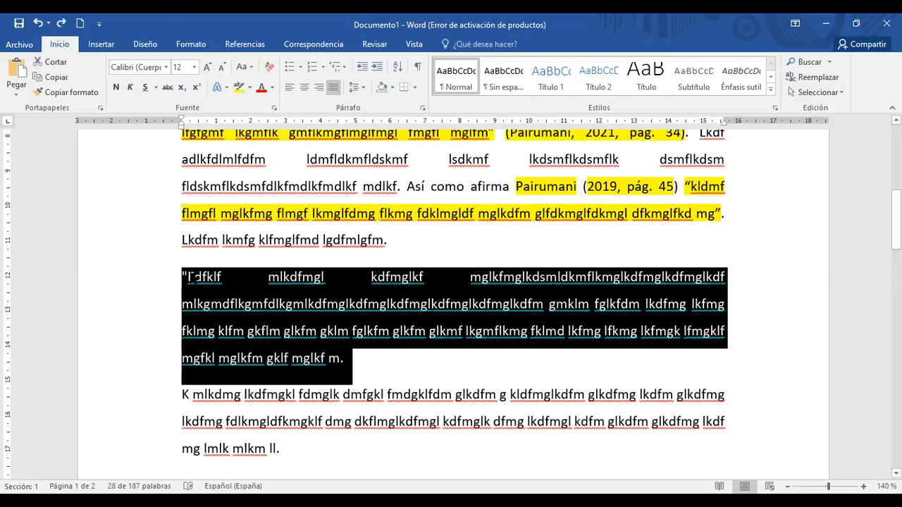
left_click(189, 278)
key("BackSpace")
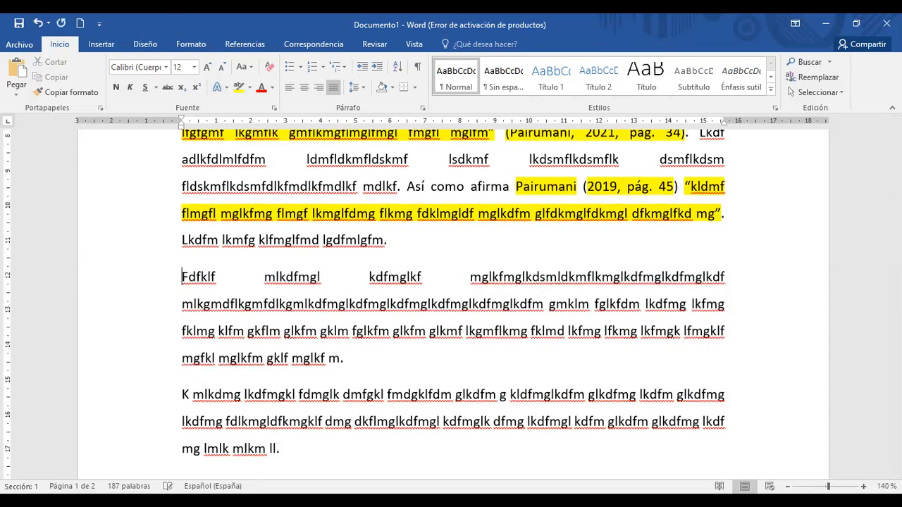
Add "ñkmñm" before the "Fdfklf" paragraph's final period and indent the whole paragraph about 0,5 cm from the left margin
left_click(339, 360)
type("ñkmñm")
left_click_drag(398, 363, 197, 280)
left_click_drag(182, 129, 198, 128)
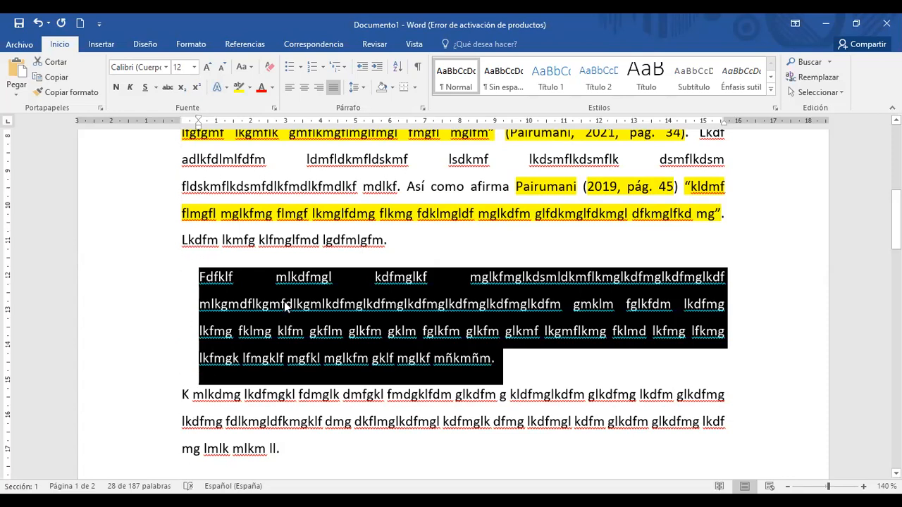
key("alt+Tab")
left_click(403, 201)
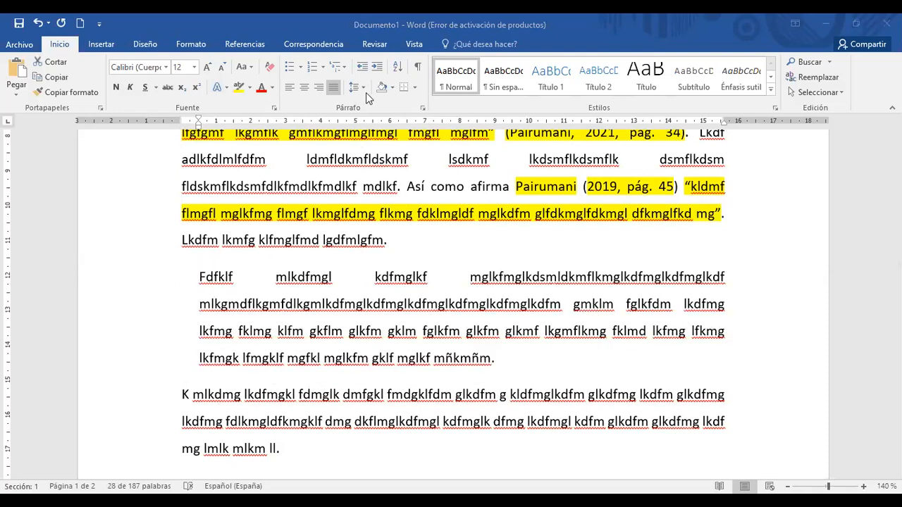
Set the line spacing of the indented "Fdfklf" block citation to 1,0
key("alt+Tab")
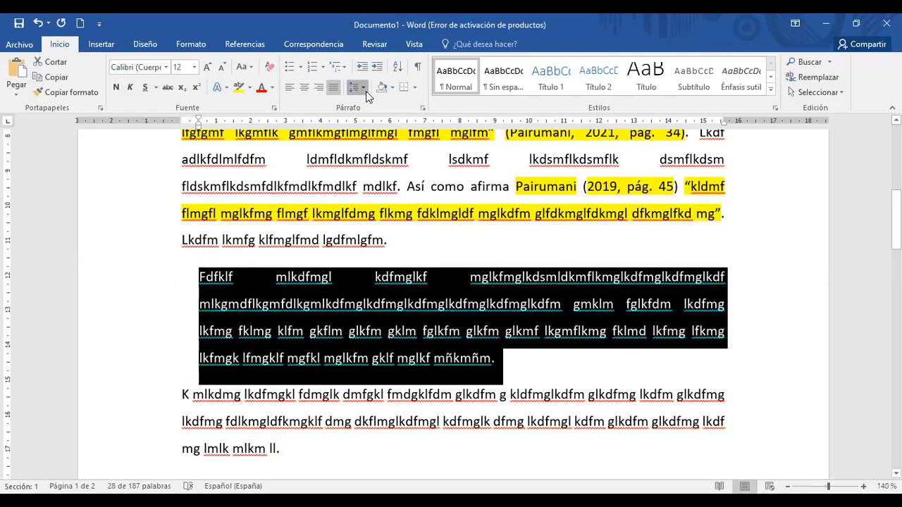
left_click(364, 88)
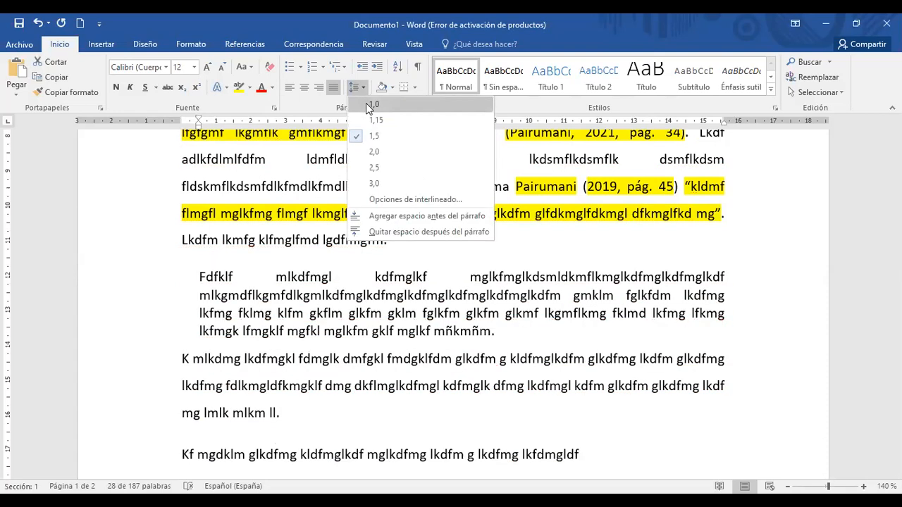
left_click(369, 105)
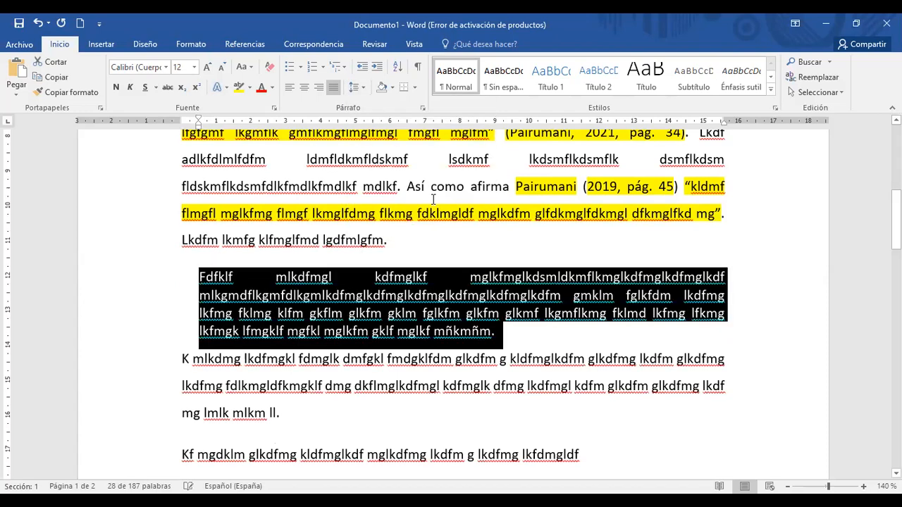
left_click(476, 296)
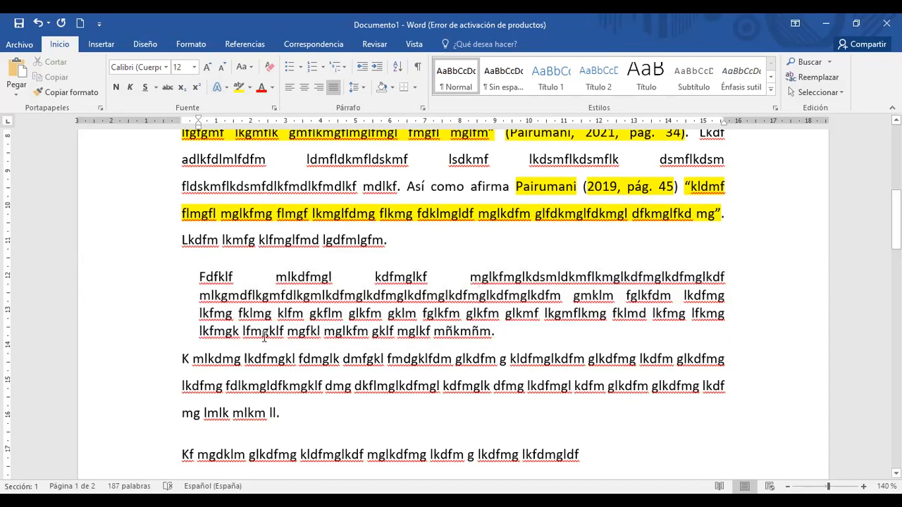
Add space before the paragraph starting with "K mlkdmg", directly below the block citation
left_click(181, 360)
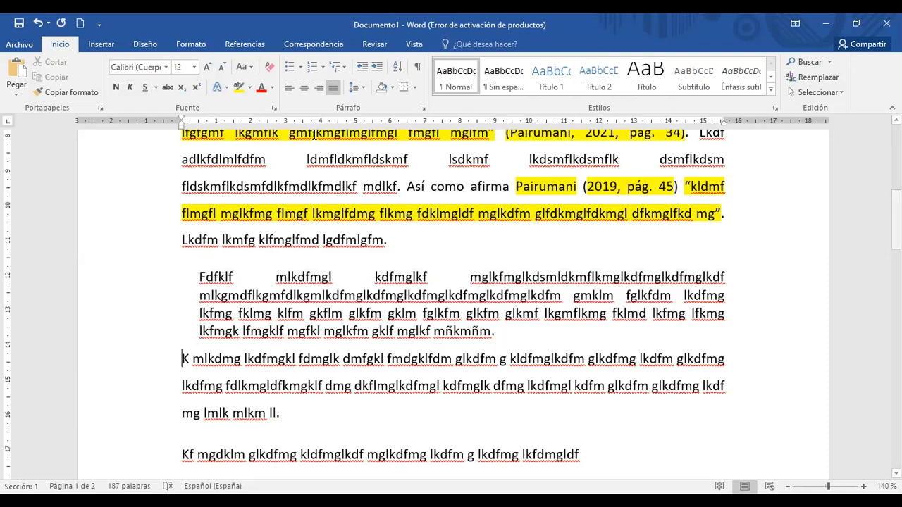
left_click(356, 86)
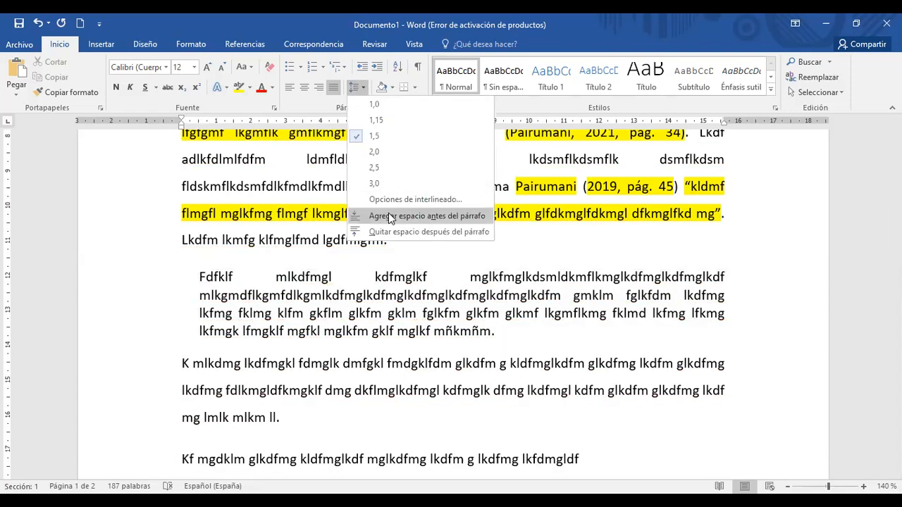
left_click(389, 211)
left_click_drag(199, 277, 384, 334)
left_click_drag(195, 223, 311, 426)
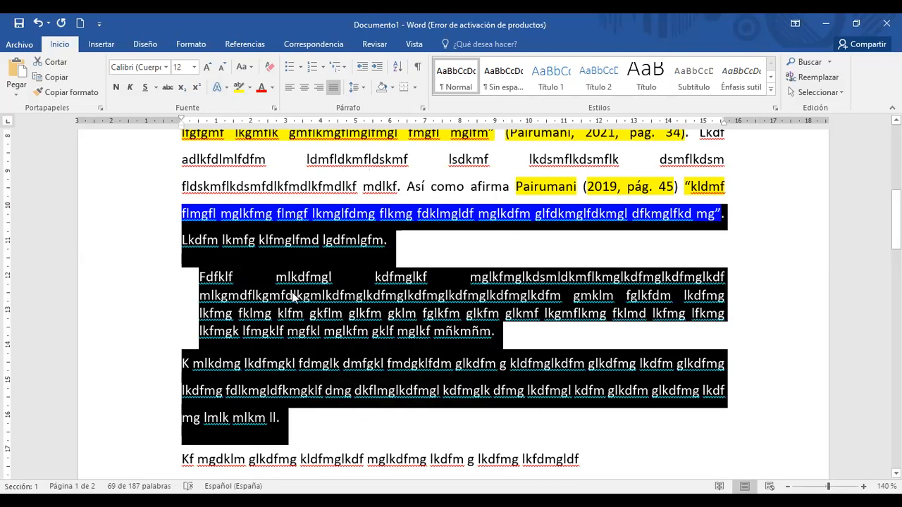
left_click(330, 322)
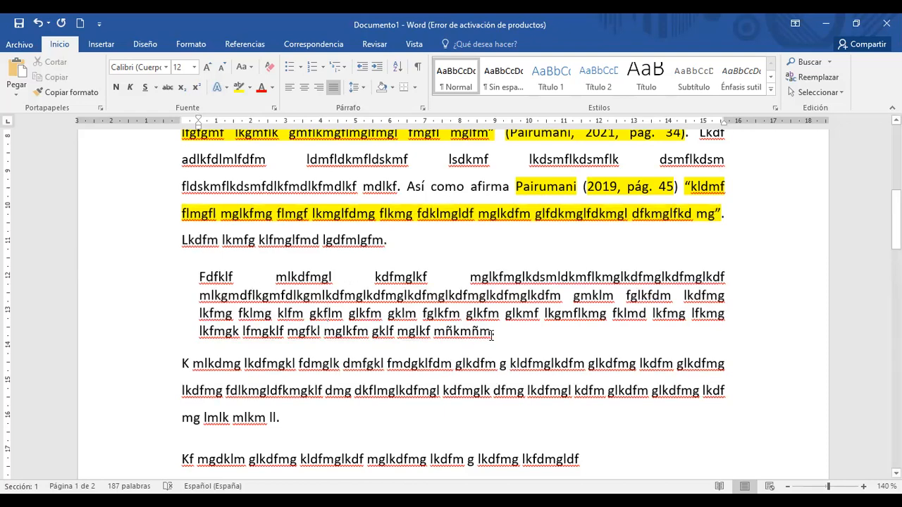
Add a parenthetical citation with the author's surname, 2018 and "pág. 7" after the final period of the "Fdfklf" block citation
left_click_drag(496, 332, 492, 333)
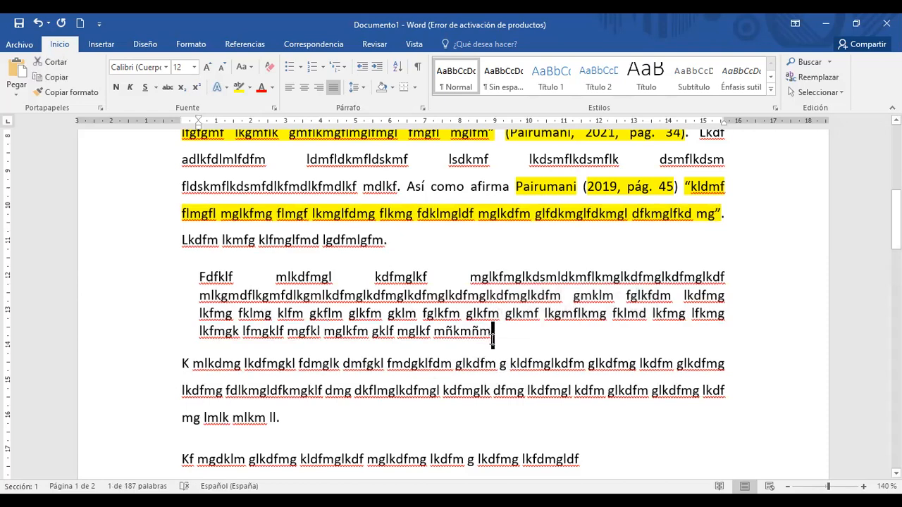
left_click(493, 337)
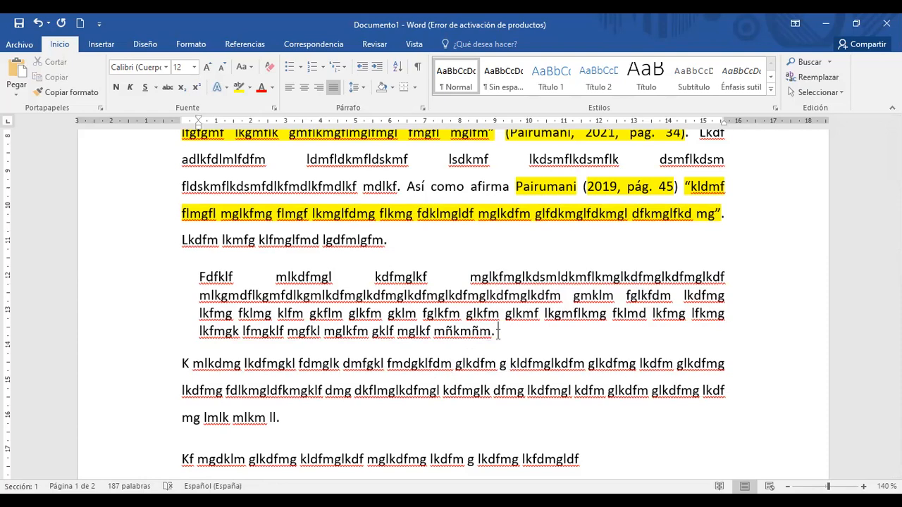
type("(Pairumani")
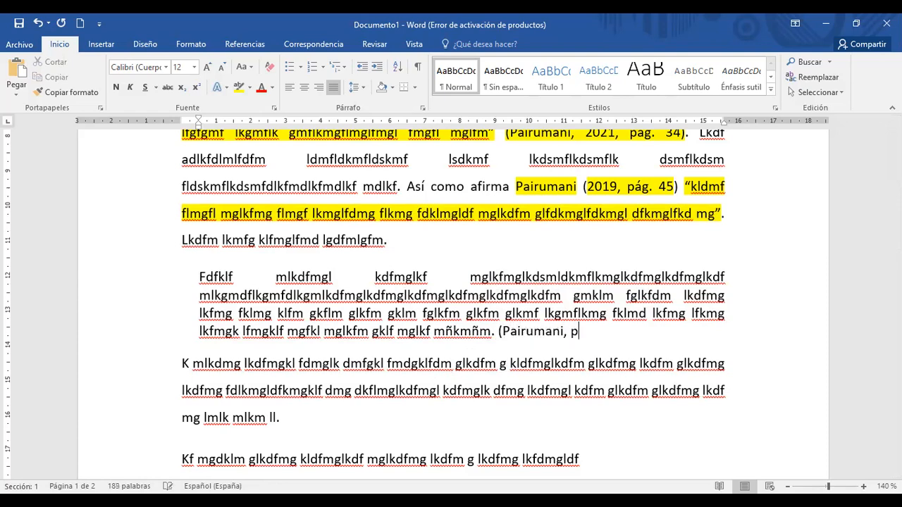
type(", 2018, pag. ")
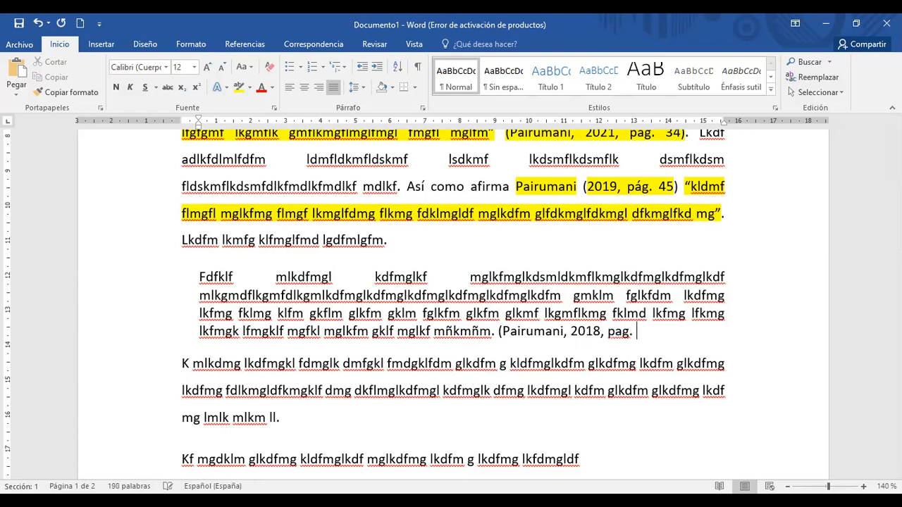
type("7)")
left_click_drag(615, 331, 621, 331)
type("á")
left_click(652, 332)
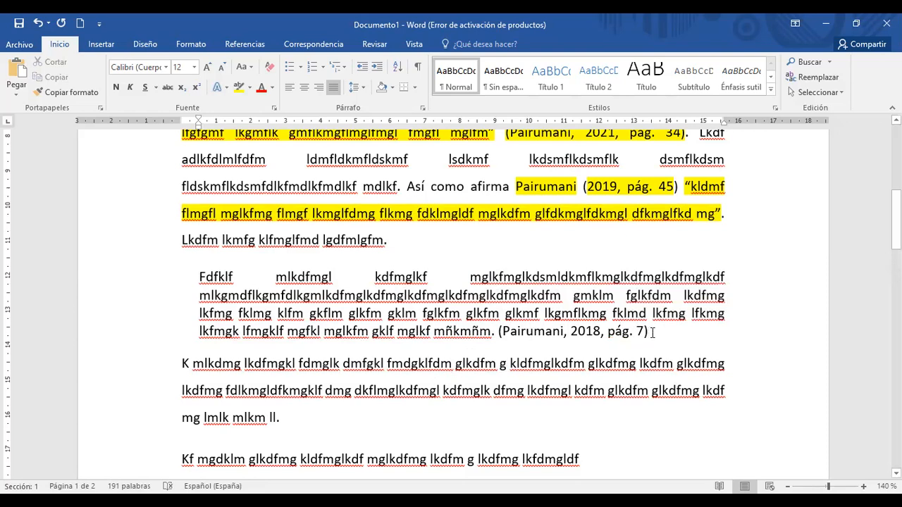
left_click_drag(654, 333, 659, 335)
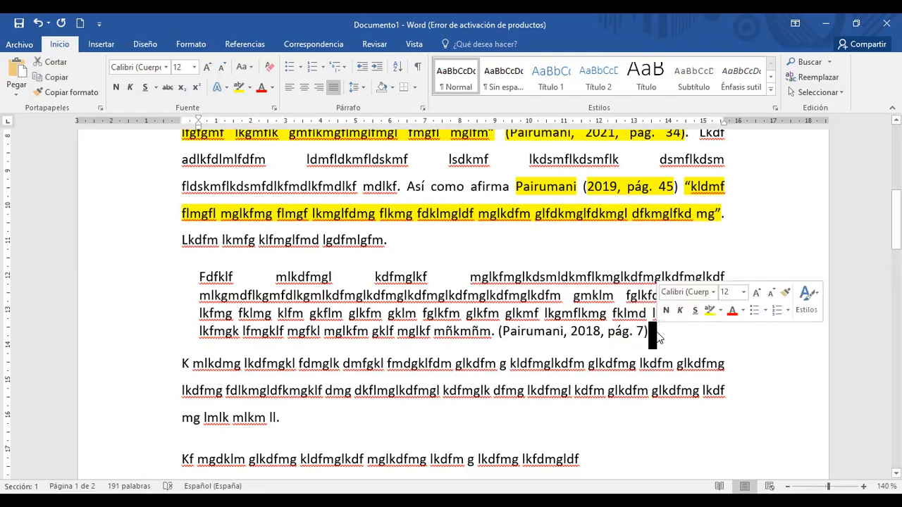
Highlight in yellow the period that precedes the parenthetical citation in the "Fdfklf" block
double_click(494, 336)
left_click(494, 336)
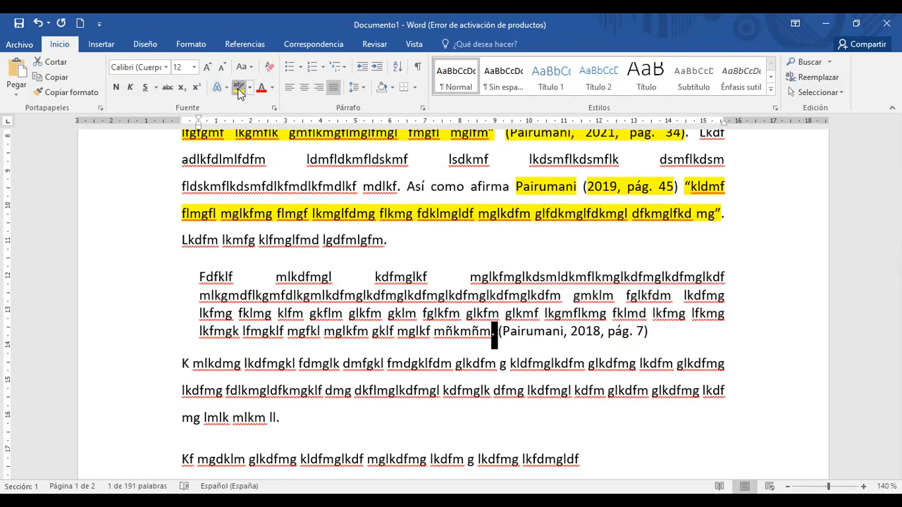
left_click(480, 363)
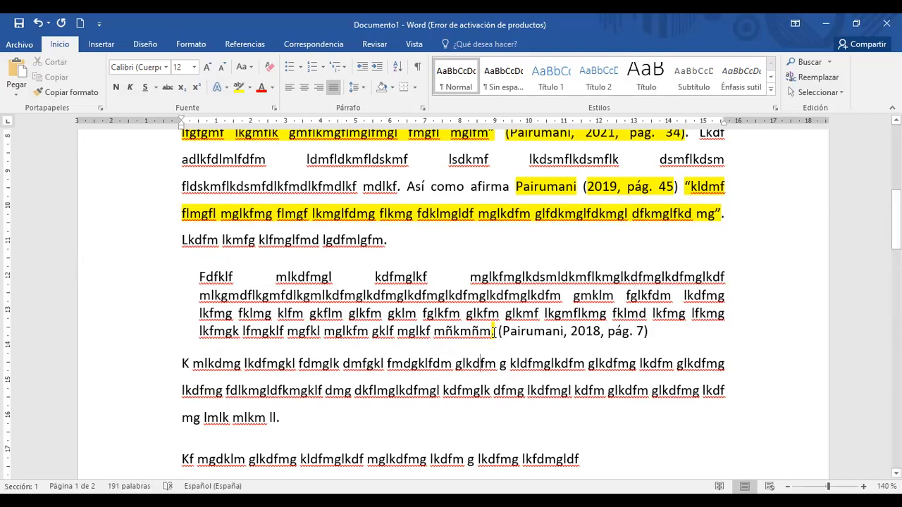
left_click(649, 332)
Append "Así como afirma", the author's surname and "(2019):" to the end of the "K mlkdmg" paragraph
left_click_drag(896, 215, 897, 234)
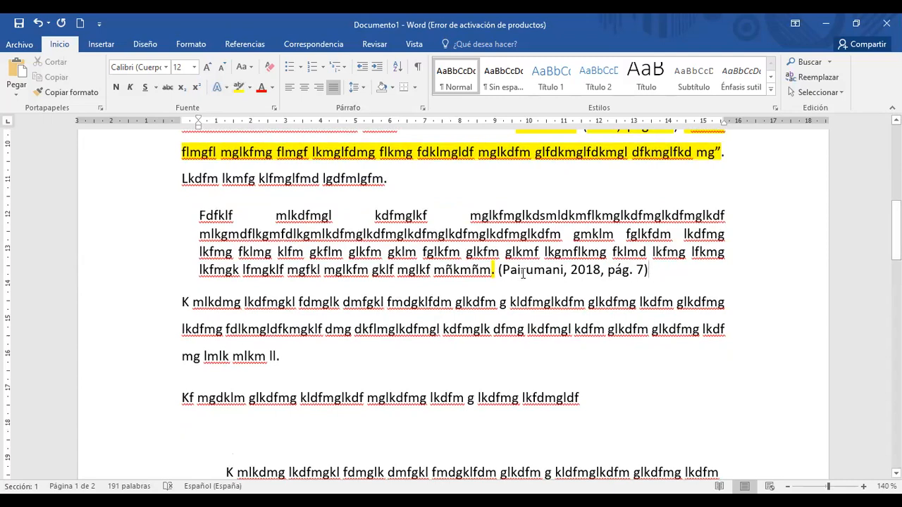
left_click(294, 354)
type("así com")
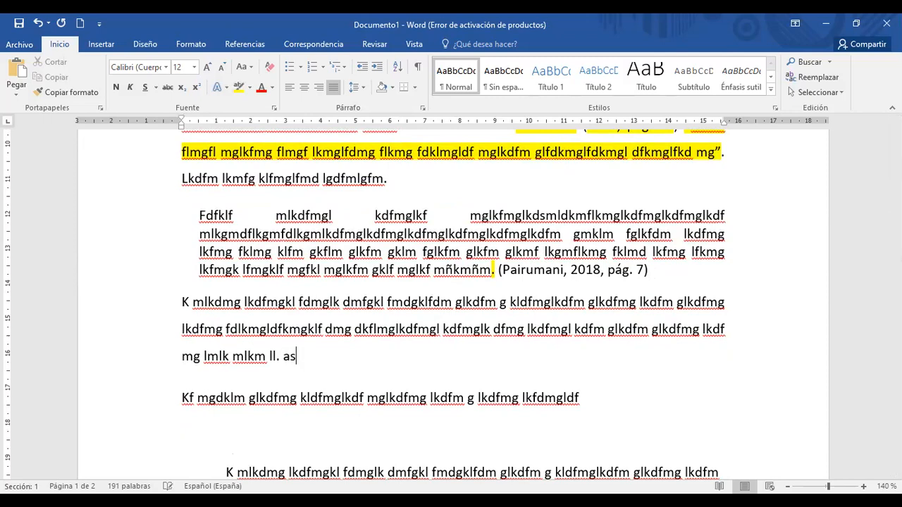
key("BackSpace")
key("BackSpace")
key("BackSpace")
key("BackSpace")
key("BackSpace")
key("BackSpace")
type("A")
key("BackSpace")
key("BackSpace")
type("Así como afirma Pairumani")
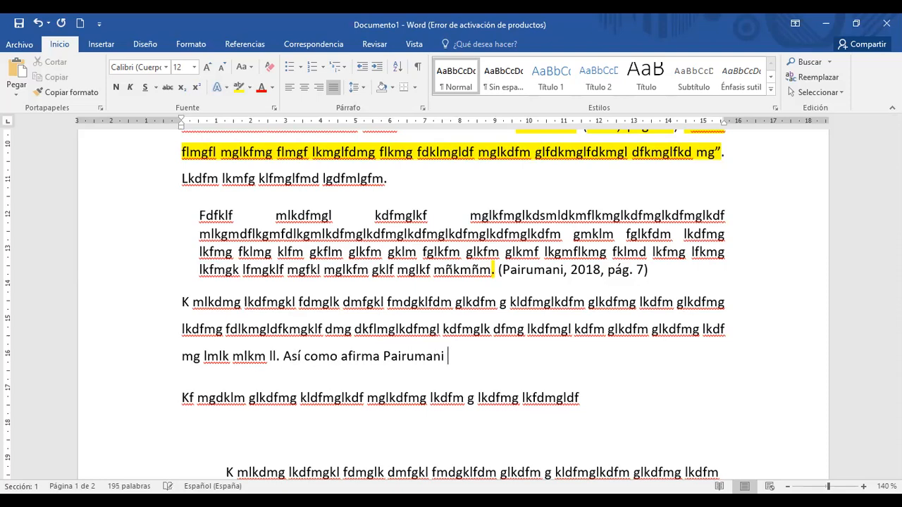
type(" (2019):")
Write a four-line filler paragraph starting with "Kflakdfm" and ending with "kkkk." below the "(2019):" lead-in
key("Return")
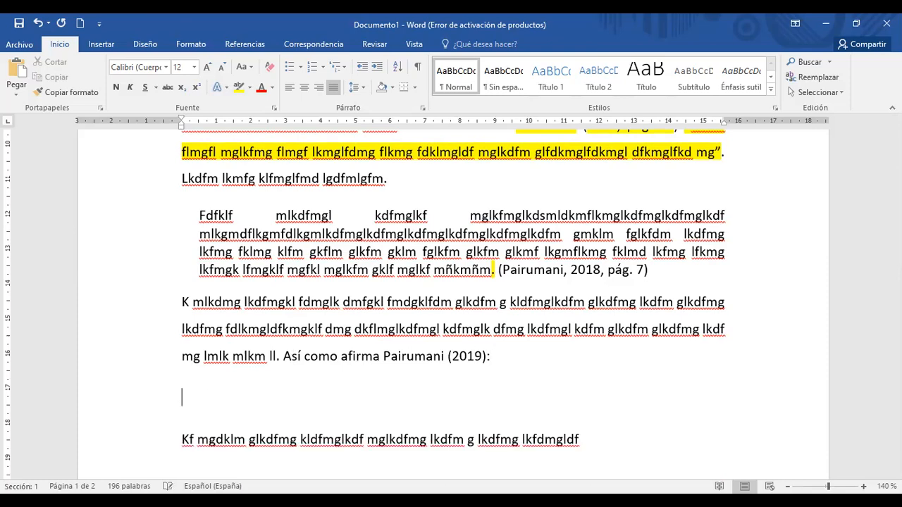
type("Kflakdfm lmfl kdmglkm flkgmf dlkm glkfm glkfdm")
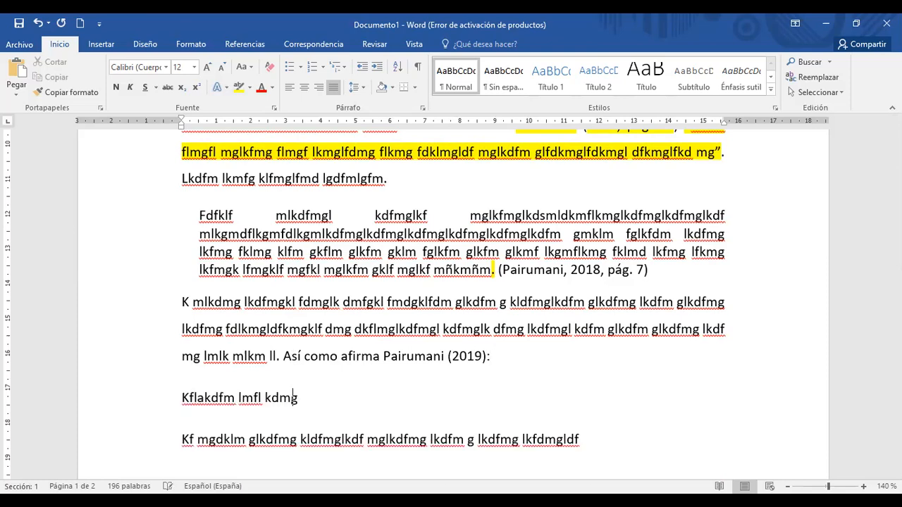
type("lfkmg lfkmg lfkm")
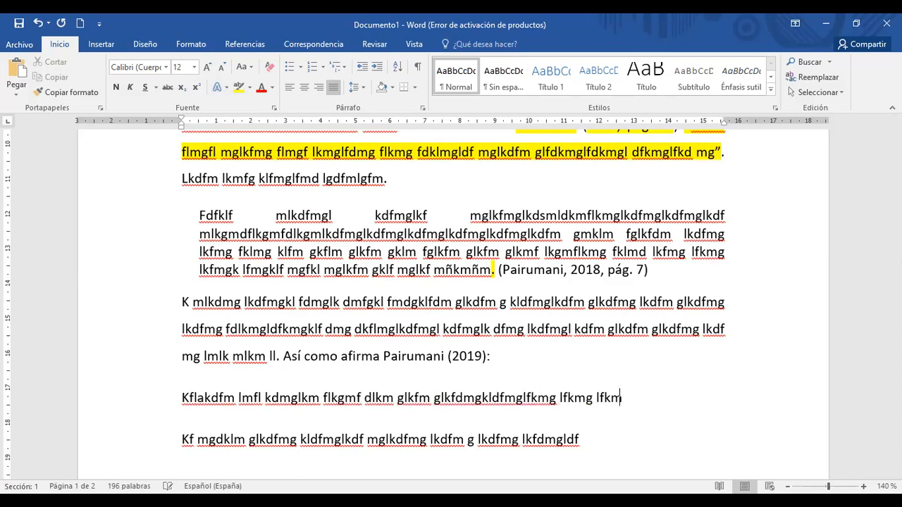
type("g lkfmglkf mglkf mglkf mglkdmf glkdfm glkdmf")
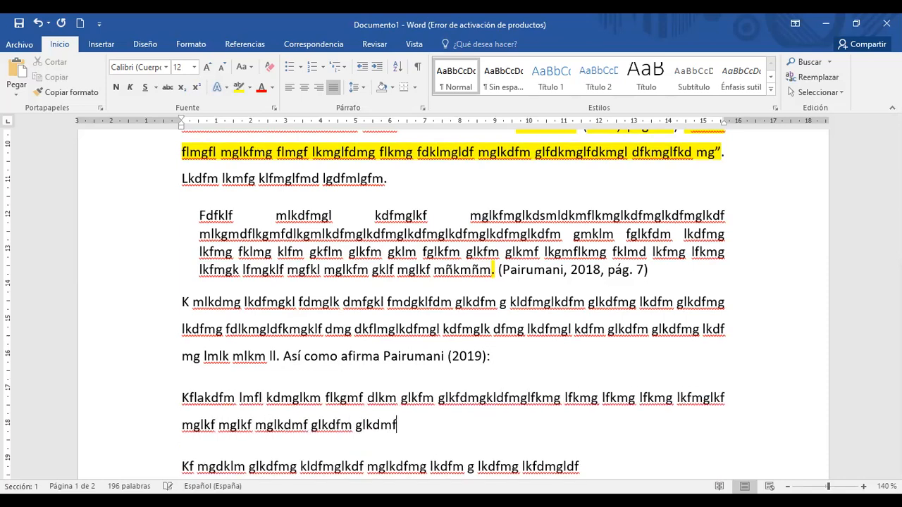
type("lgkmd flkgmdklfmg klfmg klfmglkf mglkfm glfkmg lkf")
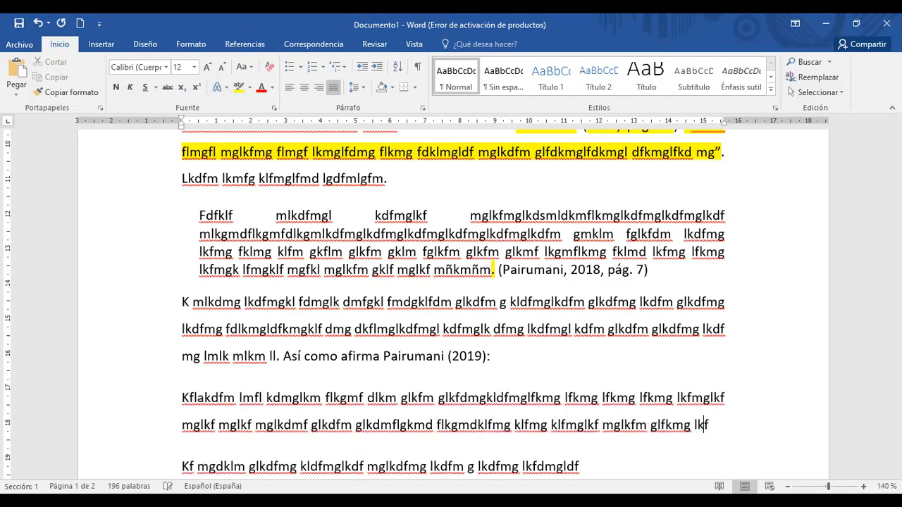
type("mglk fmglkfm lgkmf lkgmf lkmg lkfmglkf mglkf mg")
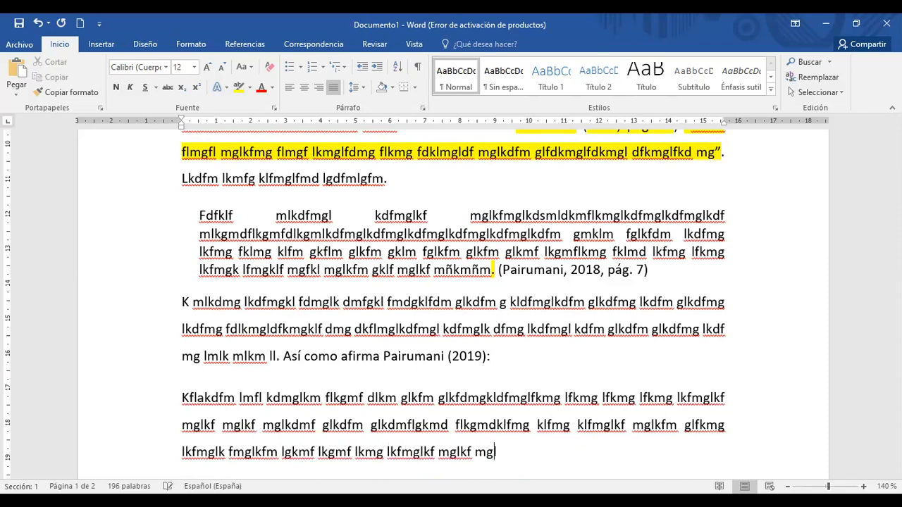
type("lkfm glkmf lgkmf lkgmflkmg fklmg lfkmglk")
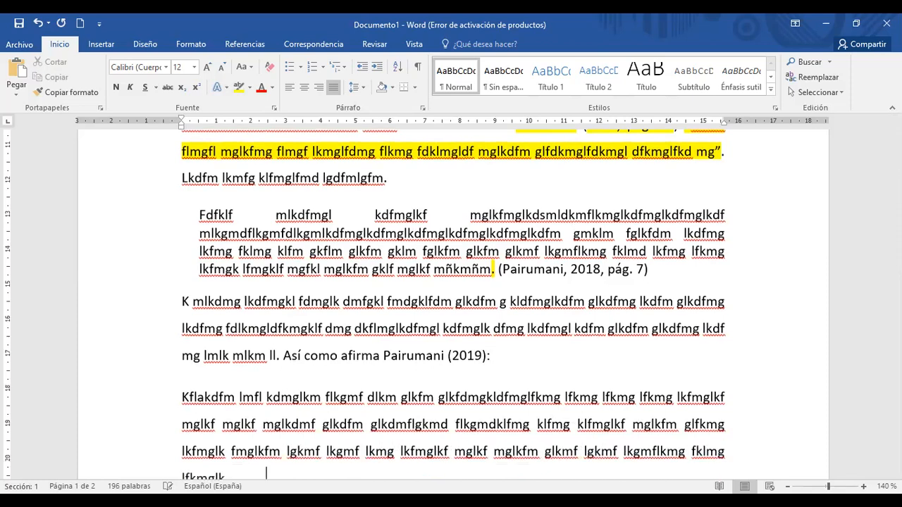
type("f mglkf mglkfmg lkfmg kkkk.")
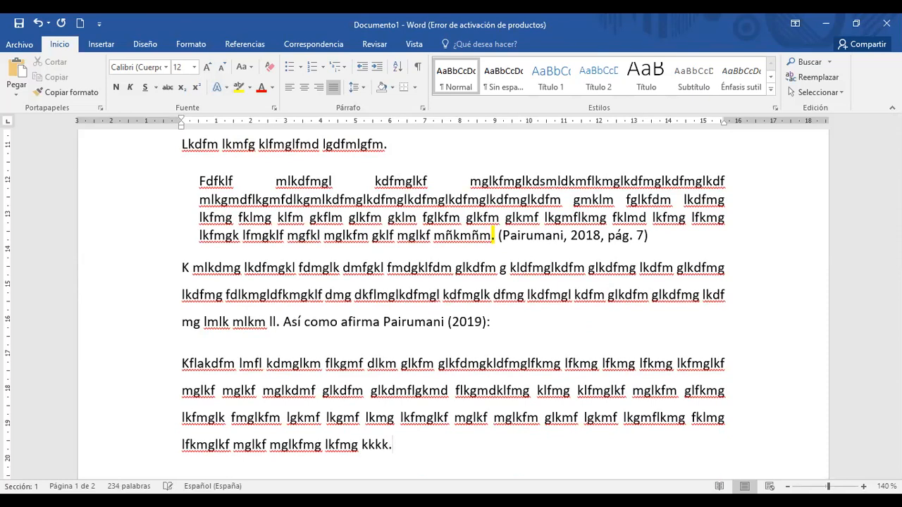
Indent the "Kflakdfm" paragraph about 0,5 cm from the left margin and set its line spacing to 1,0
left_click_drag(386, 448, 186, 362)
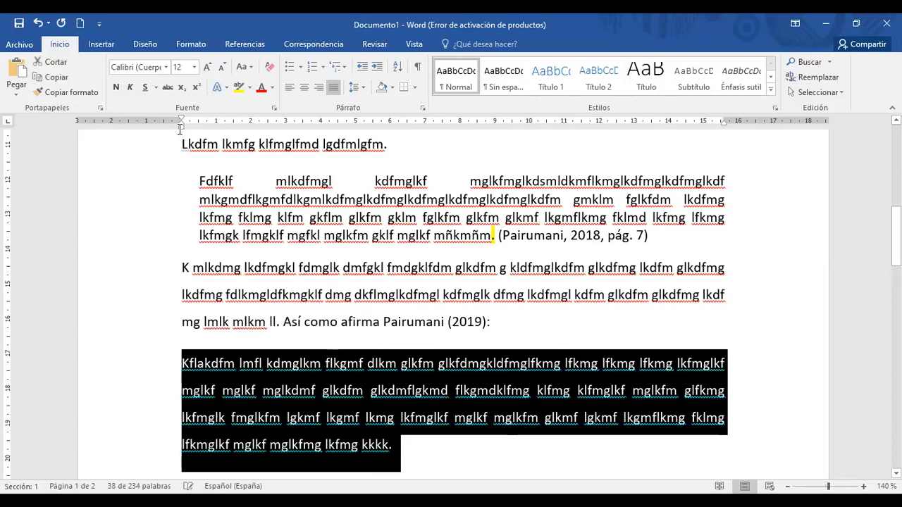
left_click_drag(181, 127, 199, 127)
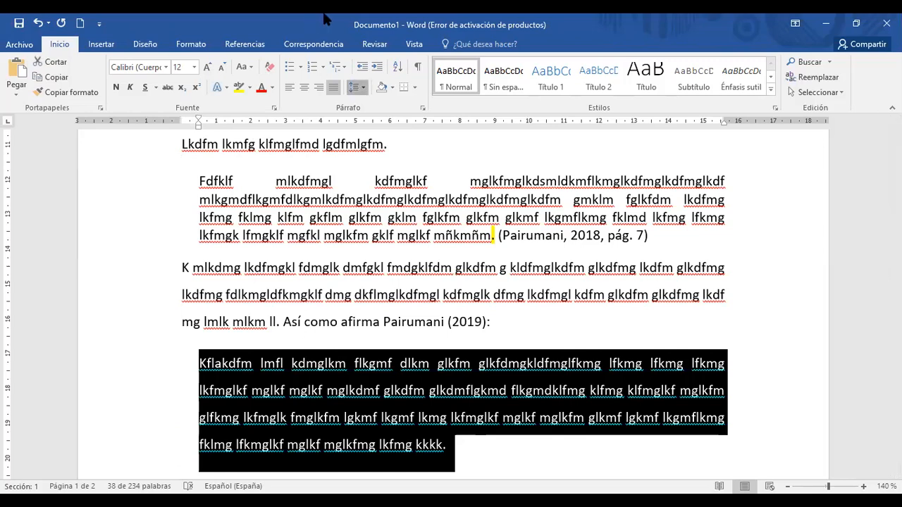
left_click(357, 86)
left_click(362, 111)
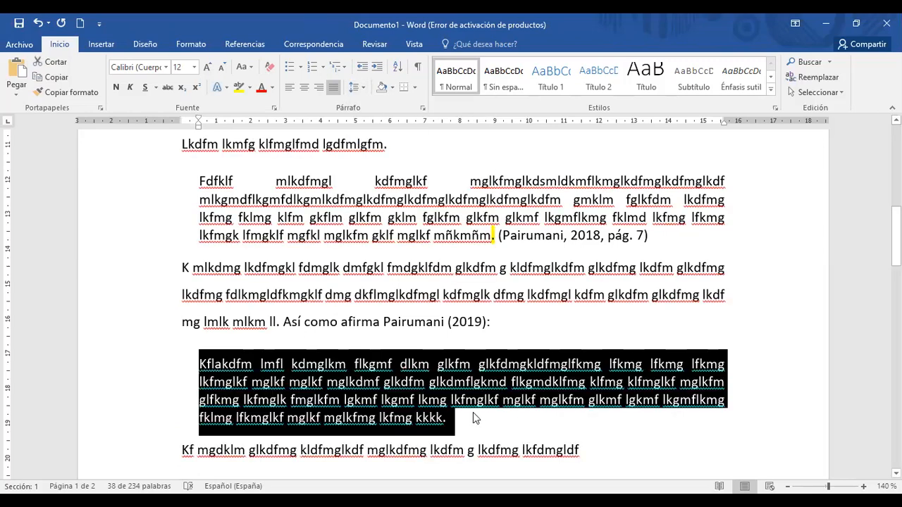
left_click(473, 412)
Highlight the author's surname and the year 2019 in yellow in the lead-in sentence above the "Kflakdfm" block
left_click_drag(383, 322, 444, 325)
left_click(238, 87)
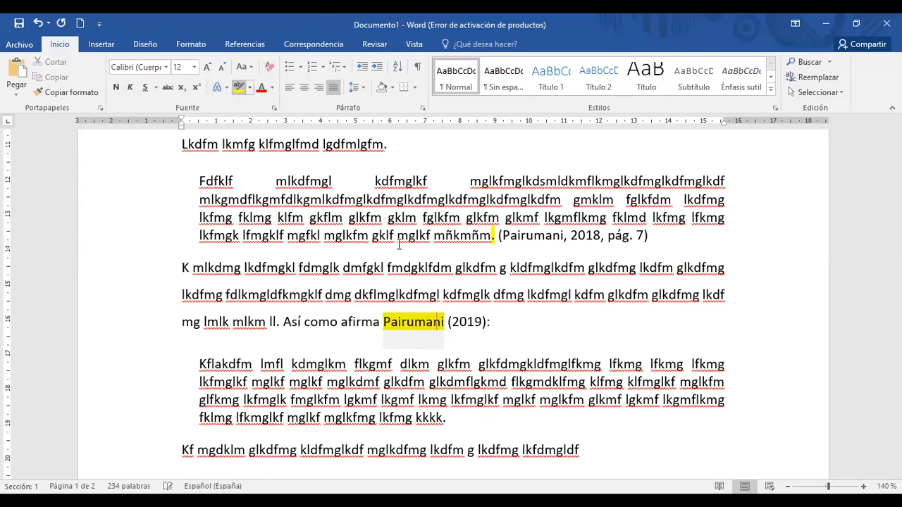
double_click(482, 321)
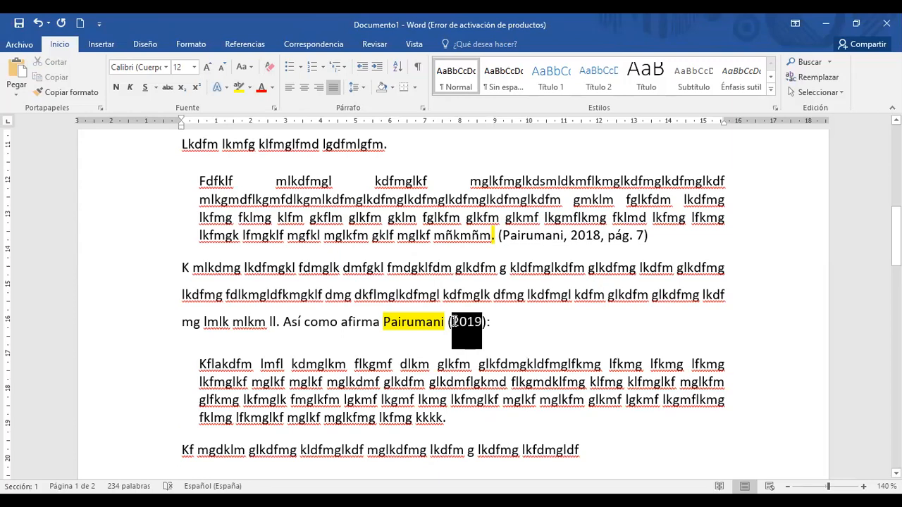
left_click(239, 89)
Add "(pág. 34)" after the final period of the "Kflakdfm" block citation and highlight that period in yellow
left_click(462, 421)
type("(pág. 34")
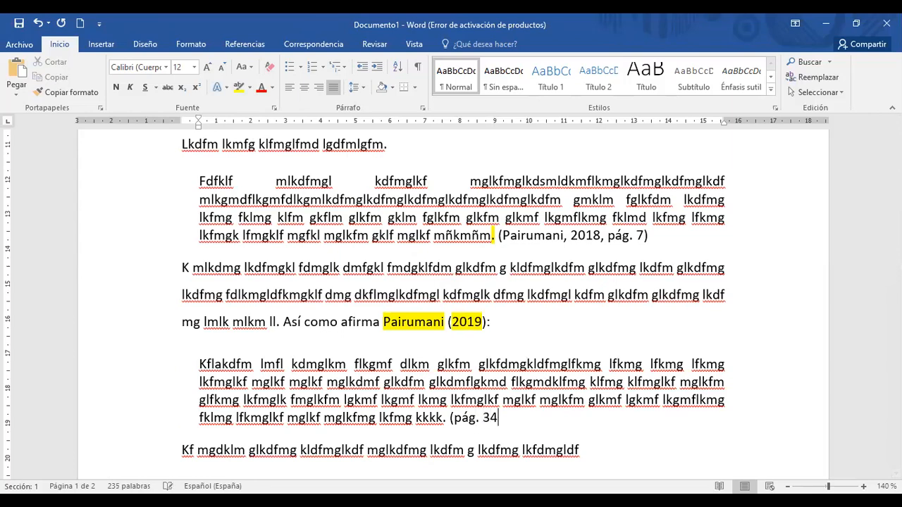
type(")")
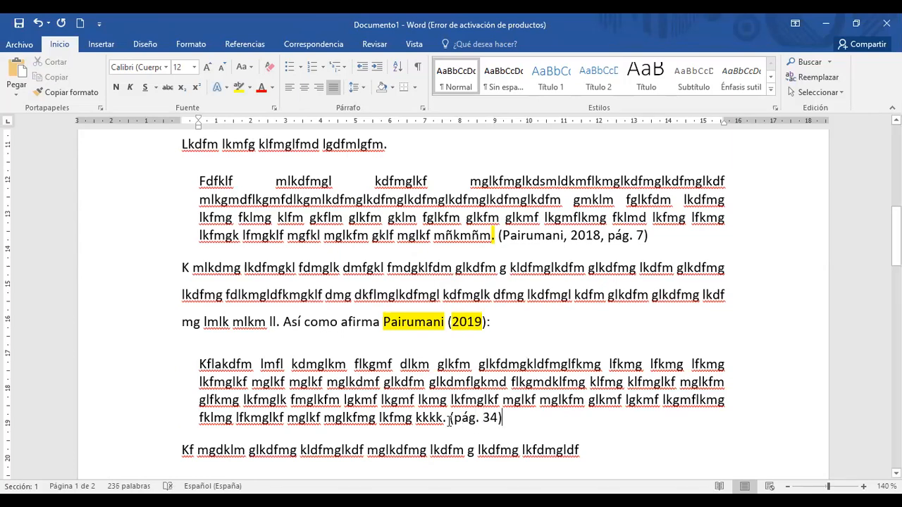
left_click_drag(447, 418, 442, 419)
left_click(239, 87)
left_click_drag(896, 231, 897, 209)
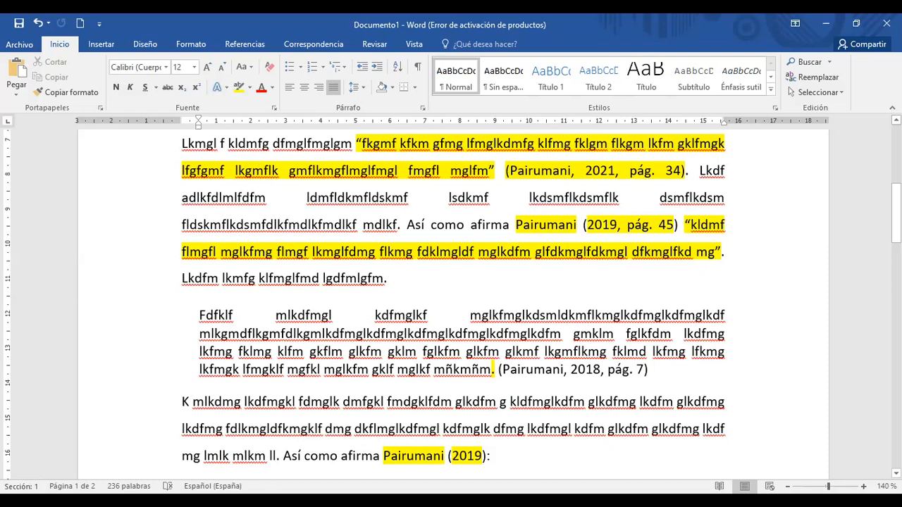
Set the year to 2019 in the "pág. 7" block citation and in the highlighted parenthetical "pág. 34" citation under heading 2.1
scroll(389, 203, "down", 3)
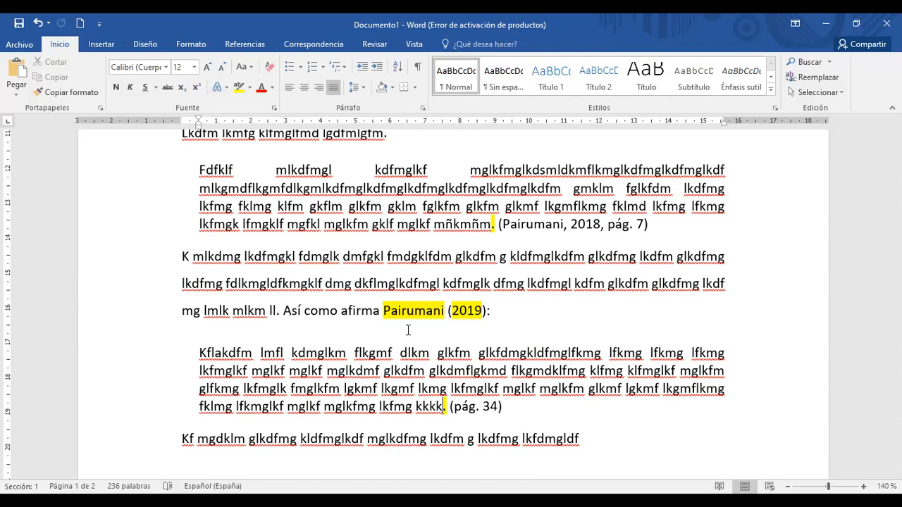
left_click_drag(601, 223, 596, 224)
key("BackSpace")
type("9")
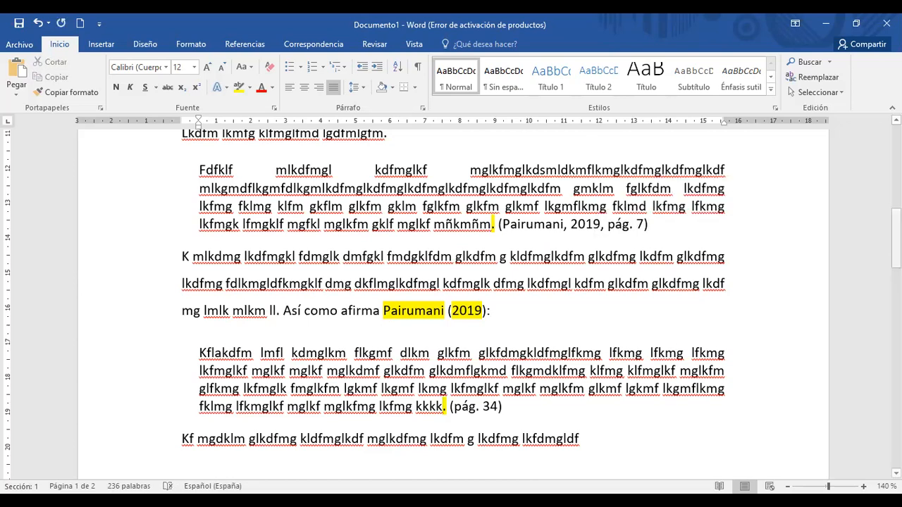
scroll(608, 216, "up", 3)
left_click_drag(616, 218, 600, 218)
type("19")
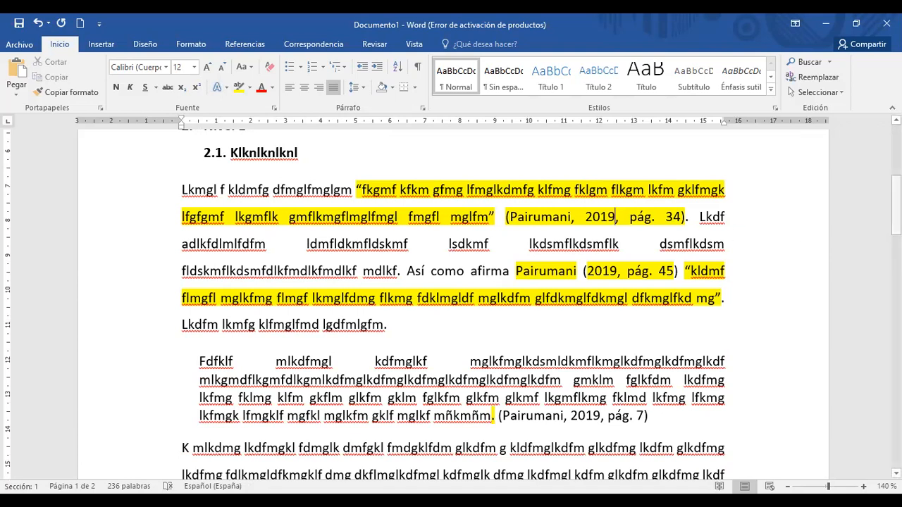
left_click_drag(897, 220, 897, 245)
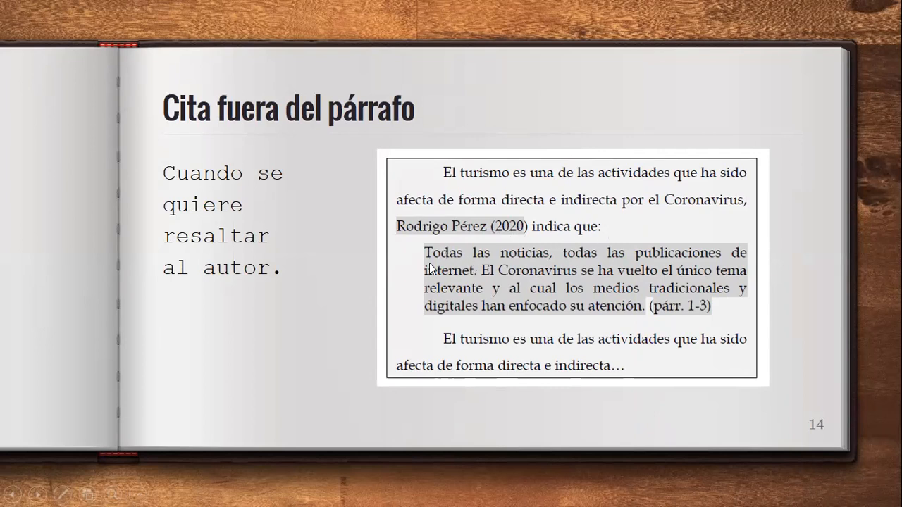
left_click(706, 292)
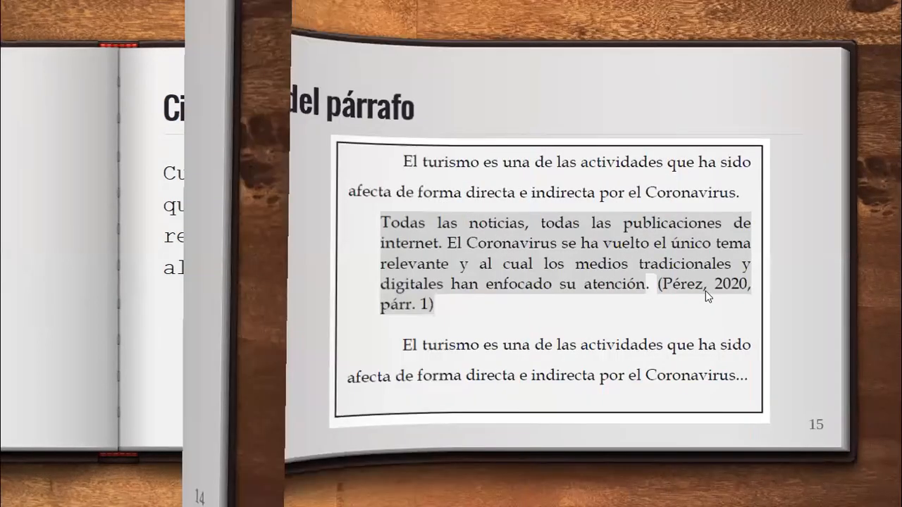
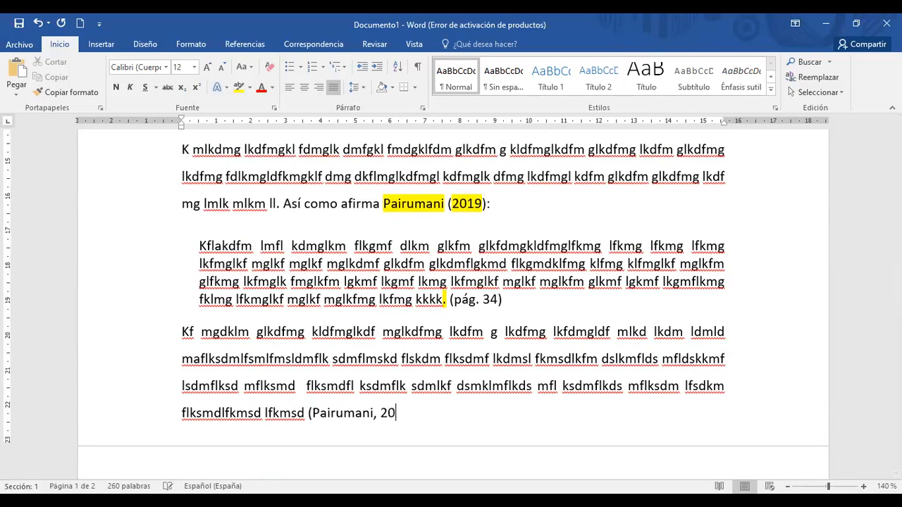
Complete the parenthetical citation ending the "Kf mgdklm" paragraph with year 2020 and a period, and start a new paragraph below it
type(").m lkmgdflk gmdflk")
key("BackSpace")
key("BackSpace")
key("BackSpace")
key("BackSpace")
key("BackSpace")
key("BackSpace")
key("BackSpace")
key("BackSpace")
key("BackSpace")
key("BackSpace")
key("BackSpace")
key("BackSpace")
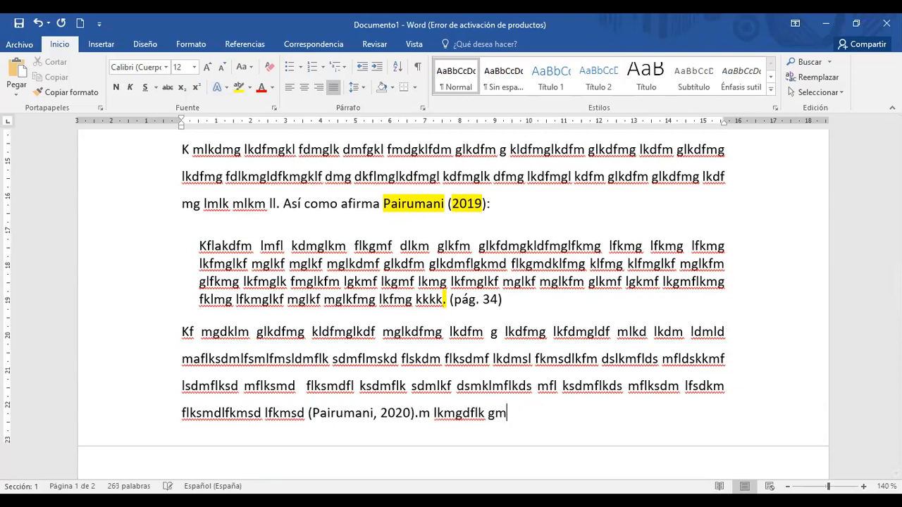
key("BackSpace")
key("BackSpace")
key("BackSpace")
key("BackSpace")
key("BackSpace")
key("BackSpace")
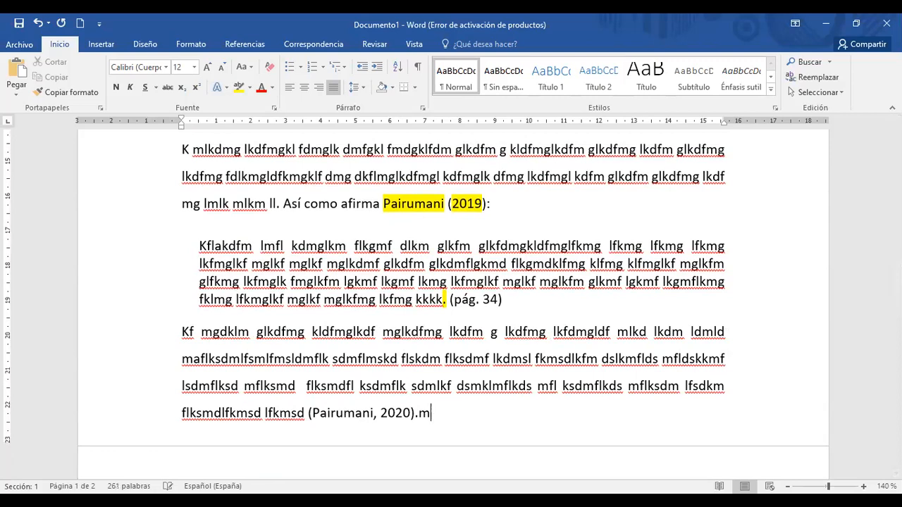
key("Return")
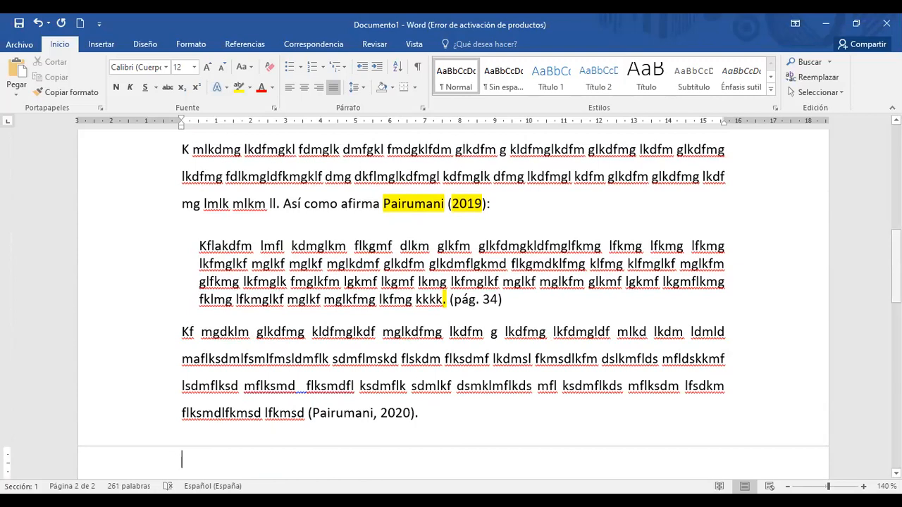
Select the paraphrased text of the "Kf mgdklm" paragraph up to its citation, and return to the empty line below
scroll(149, 288, "down", 2)
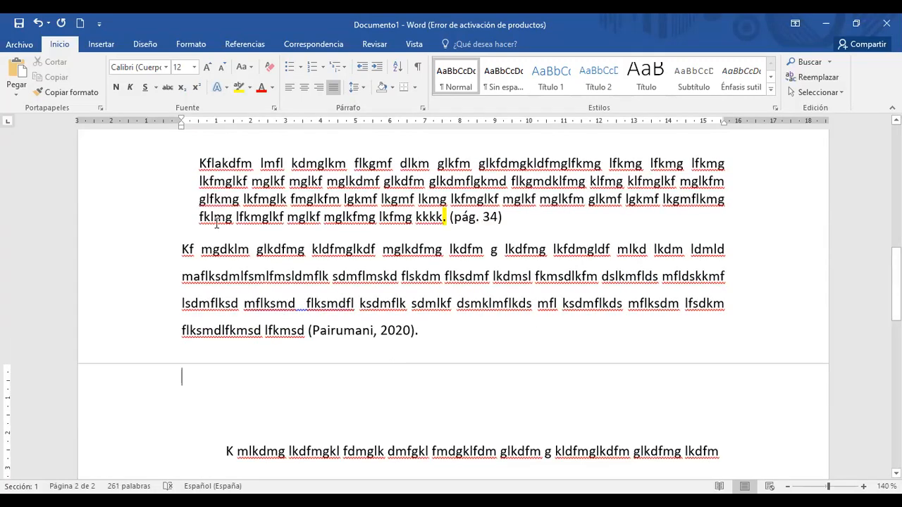
left_click_drag(182, 249, 306, 329)
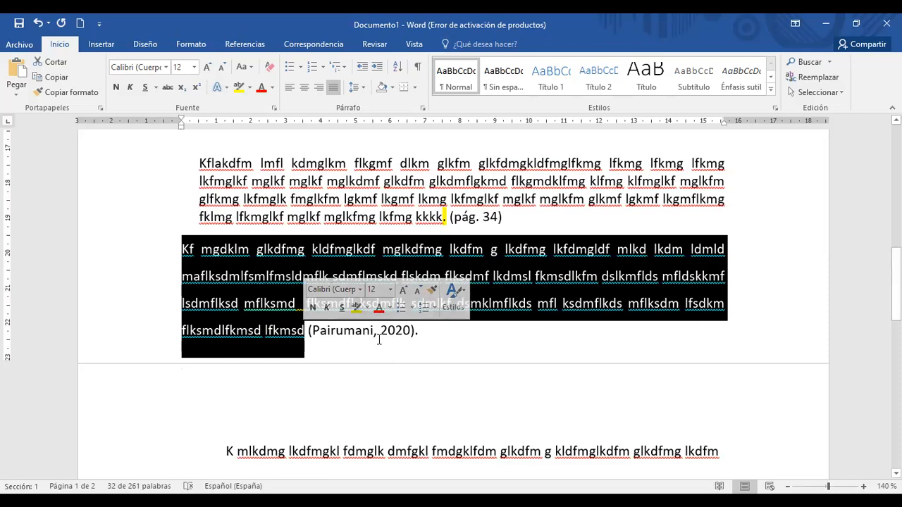
left_click(240, 376)
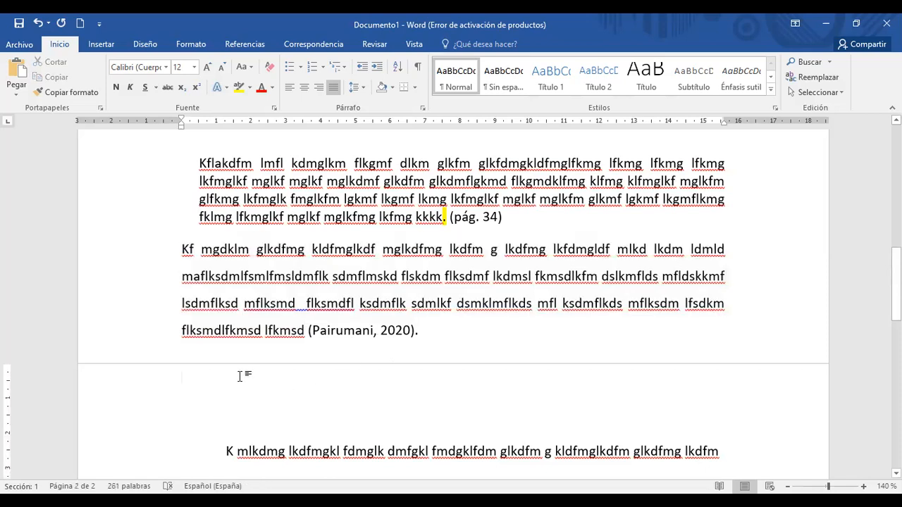
Write a paragraph starting with "Tal como indica", the author's surname and "(2012)", followed by filler text up to "lgmdflkmgf d"
type("Tal ")
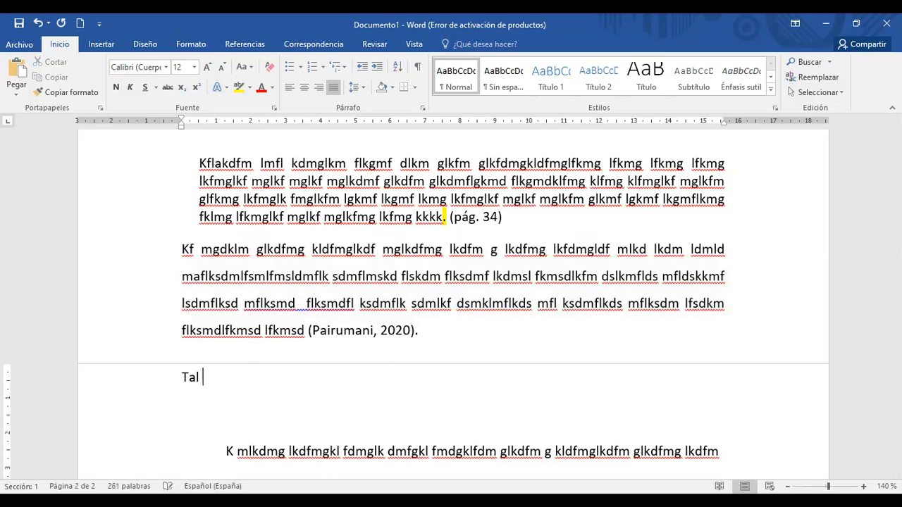
type("como indica ")
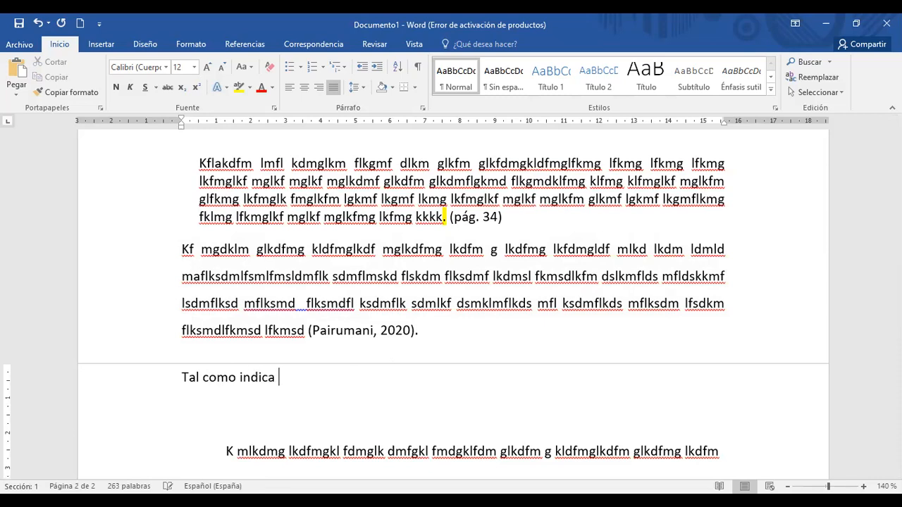
type("Pairumani (20")
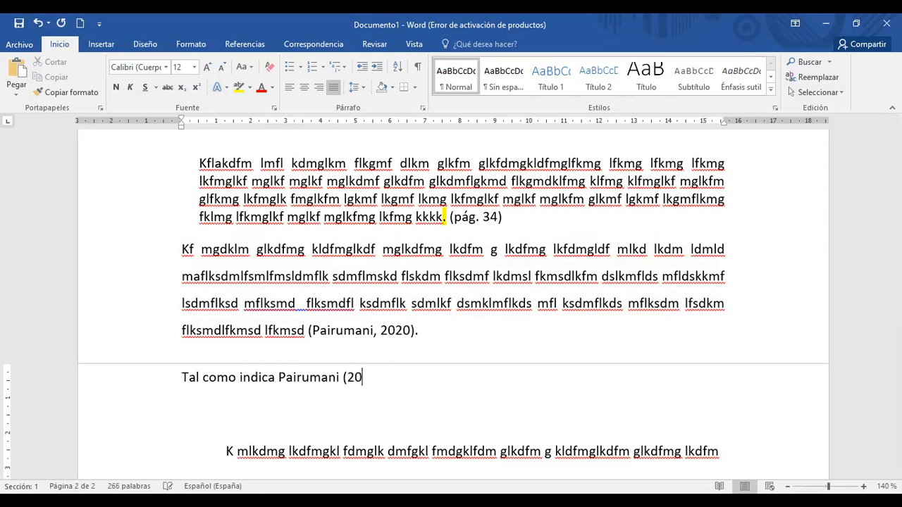
type("12) ma dñm{dm gsdfmgñ fdmgñdfl mgñfdm glfdmg m df glkfdkg fmglkdfm glfmgl dfm gk")
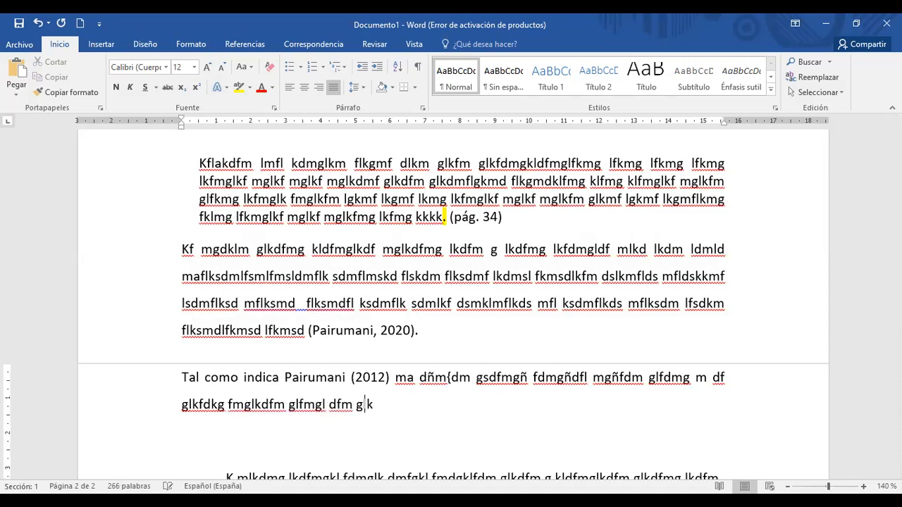
type("lkfdm gklmdfl gm dflgm dlfkmgl dfm gldfm glkdmflgkk mfdl")
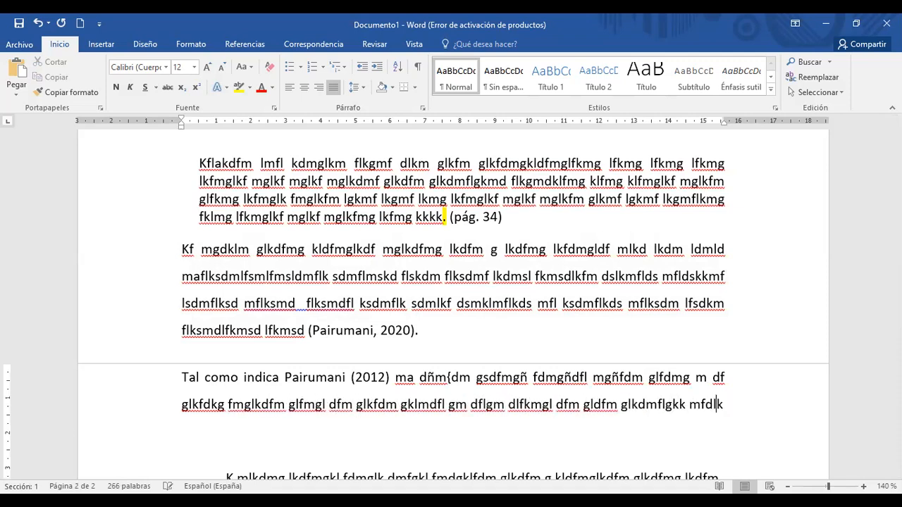
type("gmdf lgmdflkmgf d")
End the first filler sentence with a period and add a second one from "lkmfg lmgldf" to "dlfmgdlfgmdf."
type(".m lkmfglfd m")
key("BackSpace")
key("BackSpace")
key("BackSpace")
key("BackSpace")
key("BackSpace")
key("BackSpace")
key("BackSpace")
key("BackSpace")
key("BackSpace")
key("BackSpace")
key("BackSpace")
key("BackSpace")
type("lkmfg lmgldf mgldf")
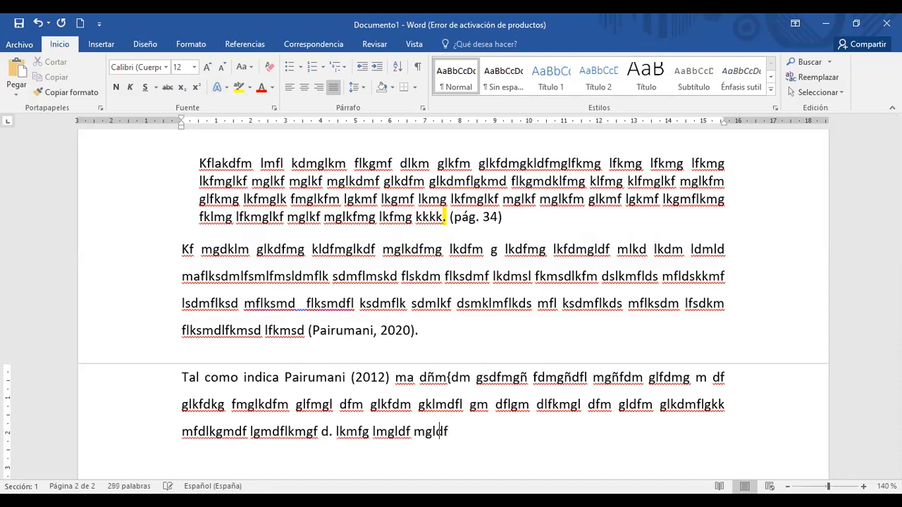
type("mg ldfmgl dfm gldmfl gmdflg mdflgmfdl mgldfkmg ")
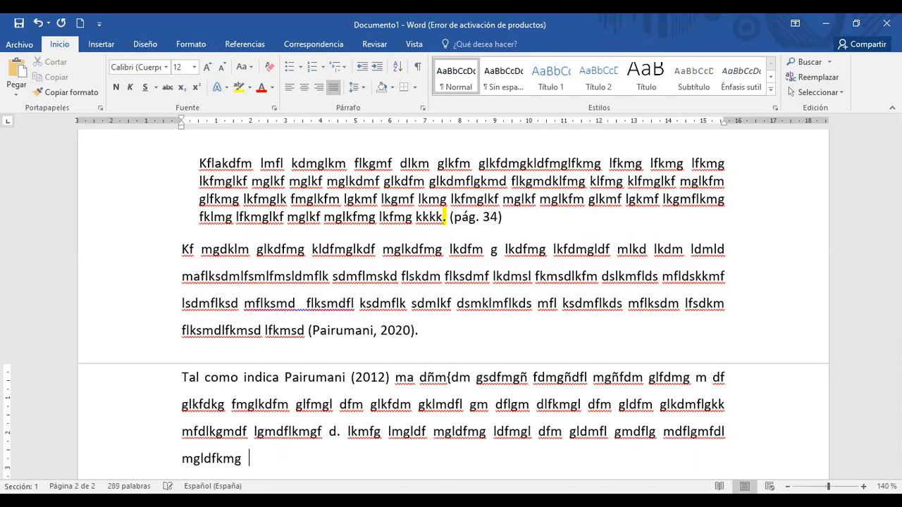
type("ldfkmg ldfmgldf mglfdmg dlfmgdlfgmdf")
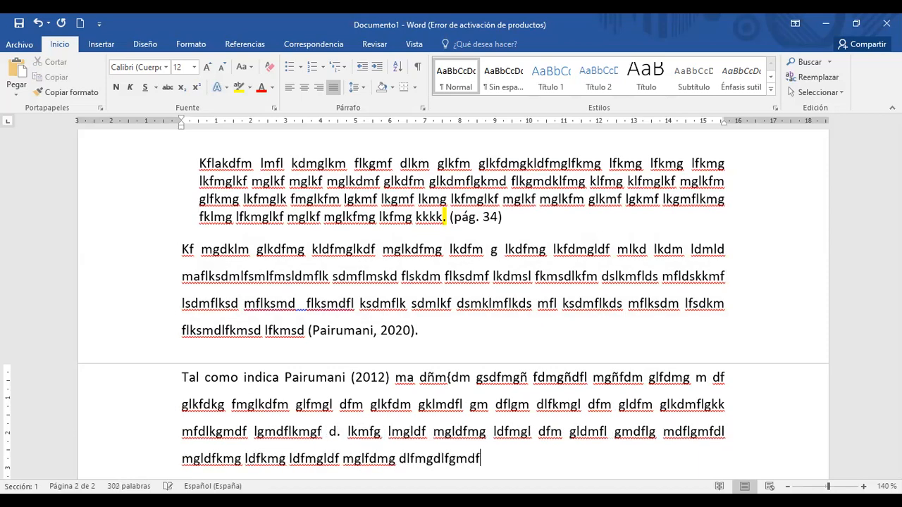
type(".")
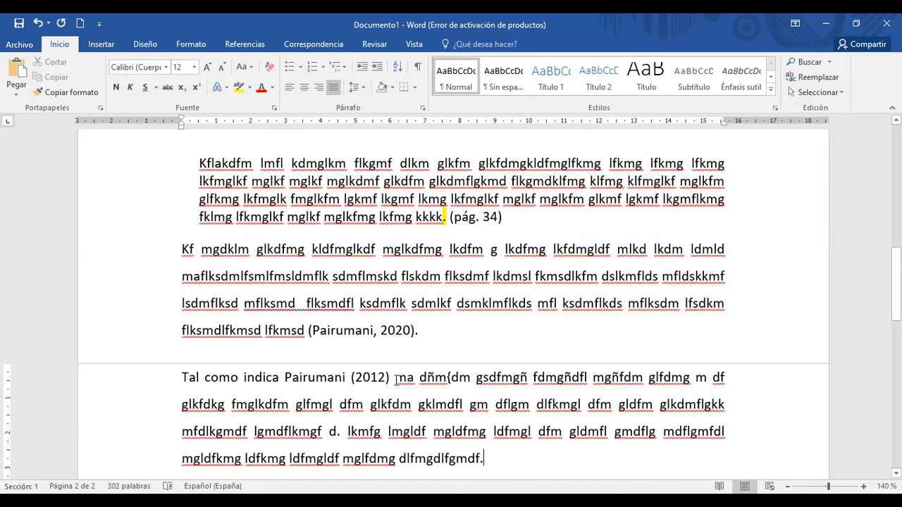
Select the paraphrased sentence following "(2012)" up to its period, and return to the paragraph's end
left_click_drag(396, 378, 339, 437)
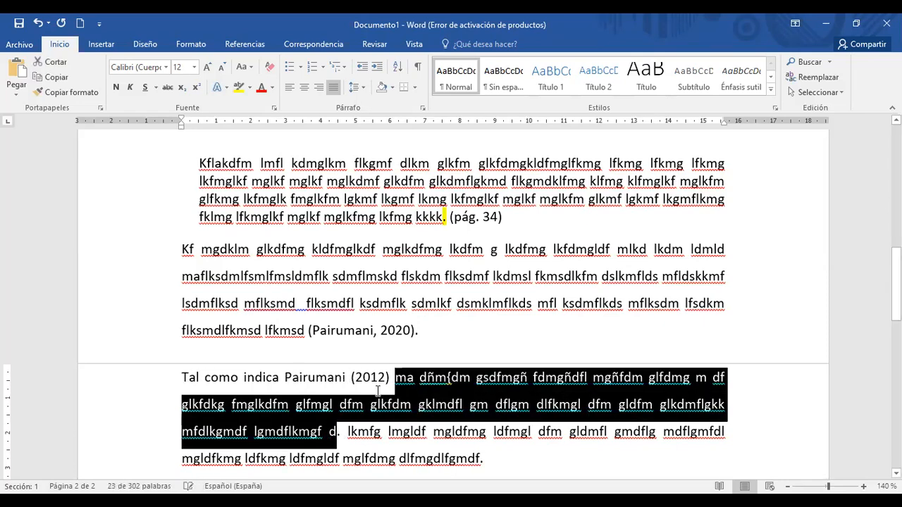
left_click(598, 453)
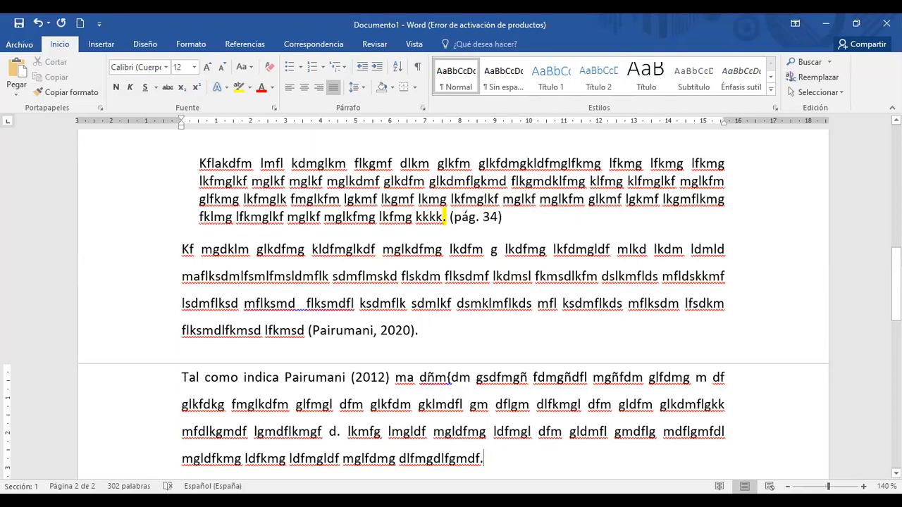
Add the line "Autores: natural ( nombre y apellido)" below the "Tal como indica" paragraph
scroll(679, 334, "down", 3)
scroll(678, 334, "up", 1)
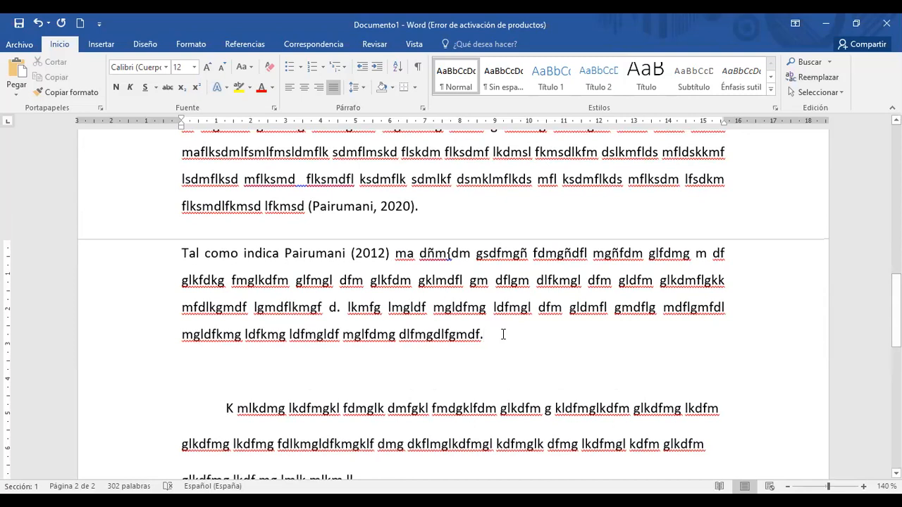
key("Return")
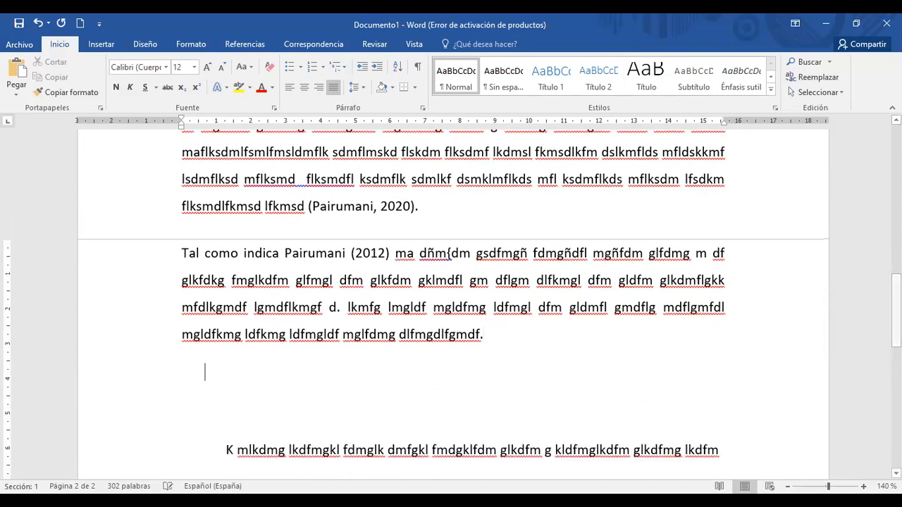
type("autores")
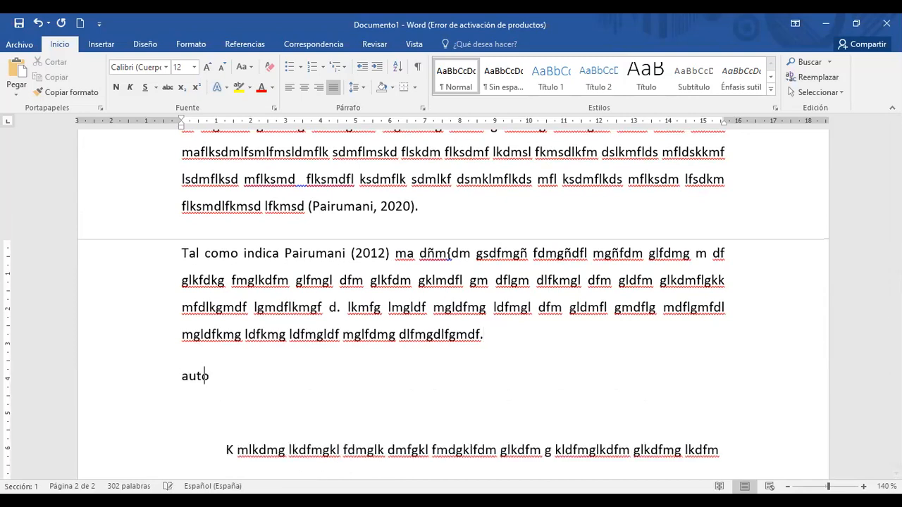
key("BackSpace")
type(": natura")
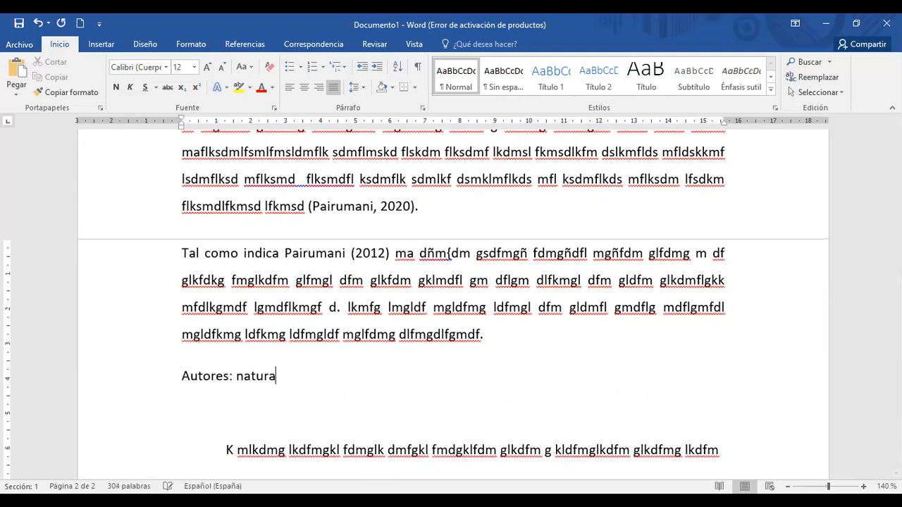
type("l ( nombre y apellido)")
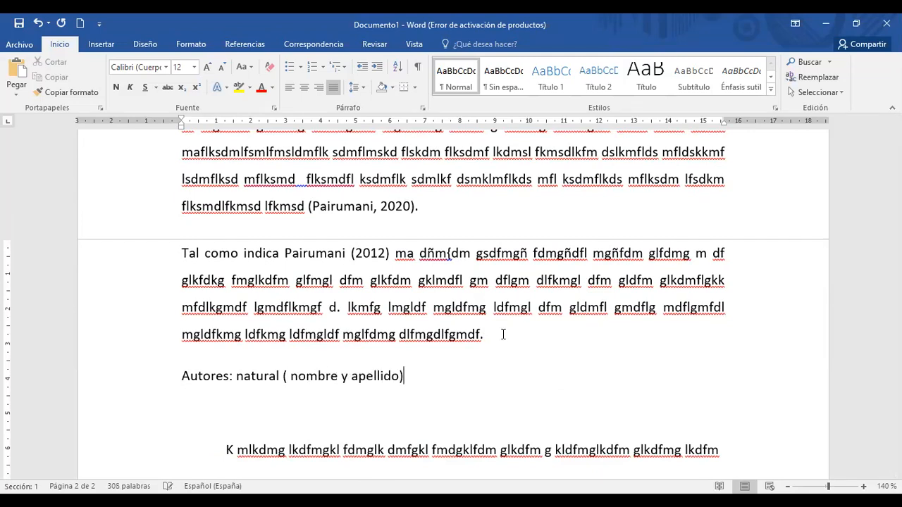
Add a new line reading "Autor: corporativo" below the natural author line, correcting its spelling
key("Return")
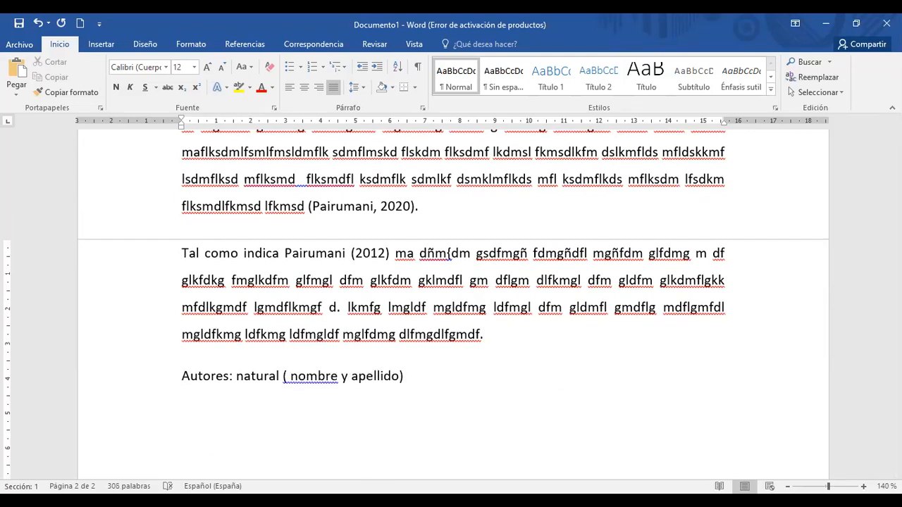
type("c")
key("BackSpace")
type("autor  coprpo")
key("BackSpace")
key("BackSpace")
key("BackSpace")
type("orativo")
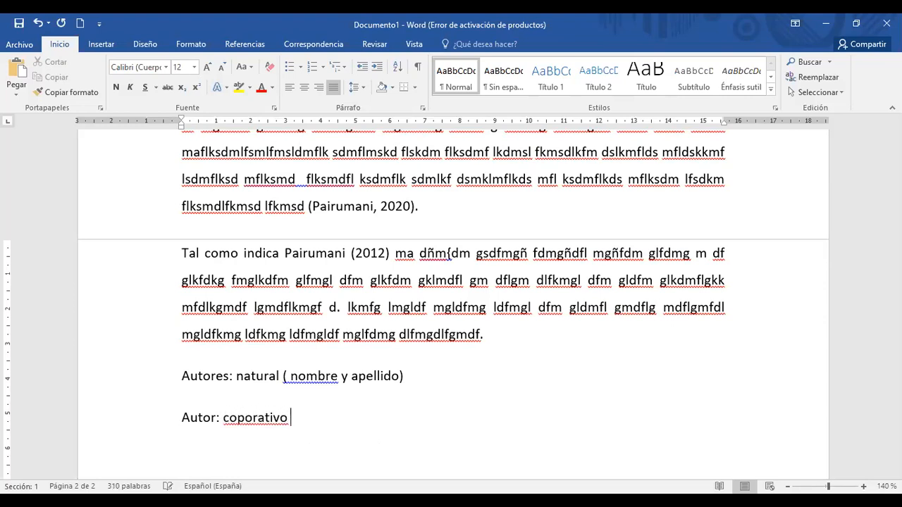
key("BackSpace")
key("BackSpace")
key("BackSpace")
type("vvo")
key("BackSpace")
key("BackSpace")
type("o")
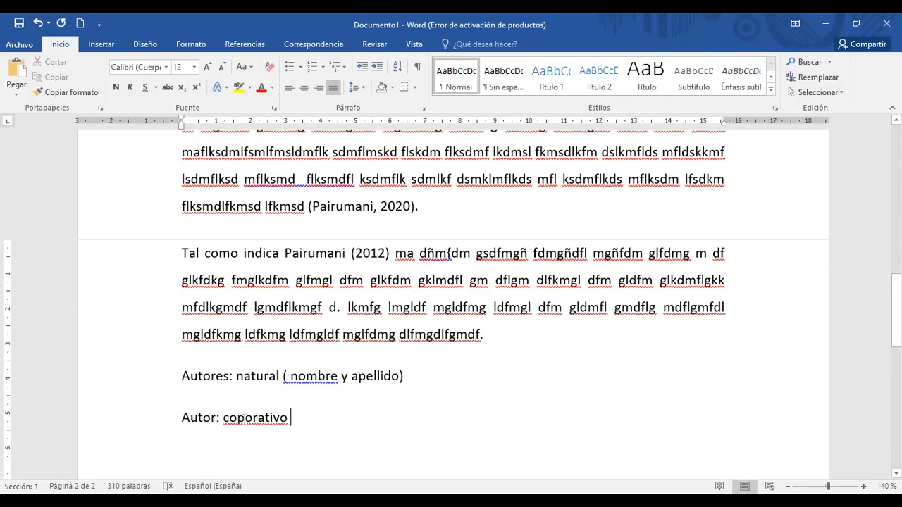
left_click(240, 419)
type("r")
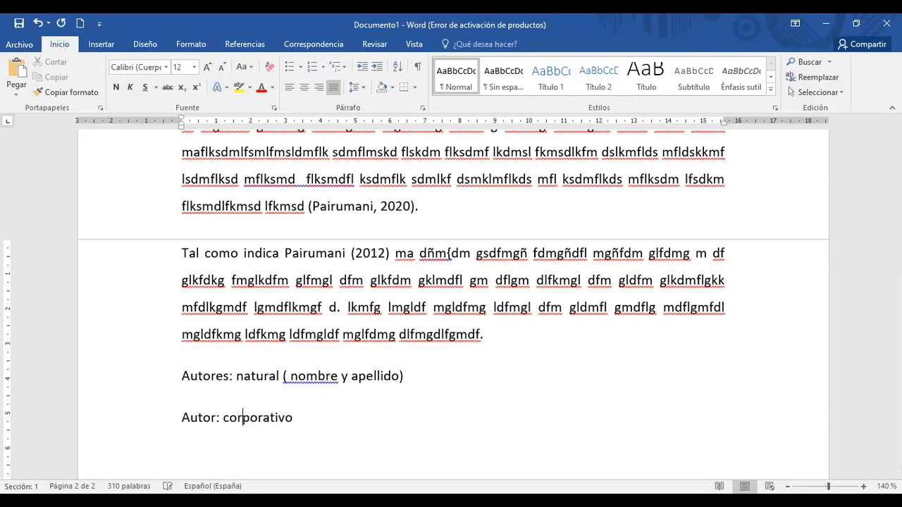
Append "(nombre de la institución)" to the "Autor: corporativo" line and start a new line below it
left_click(331, 421)
type("(nombre de la institucio´n")
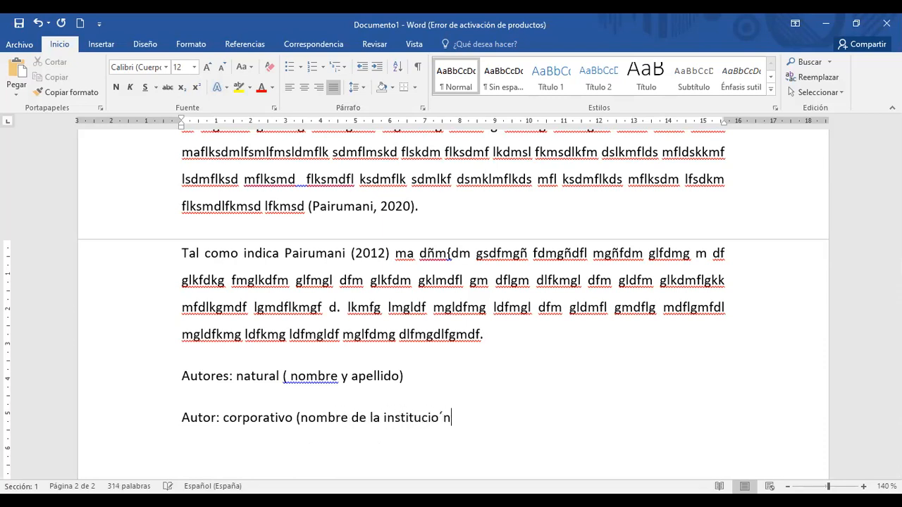
key("BackSpace")
key("BackSpace")
key("BackSpace")
type("ón)")
key("Return")
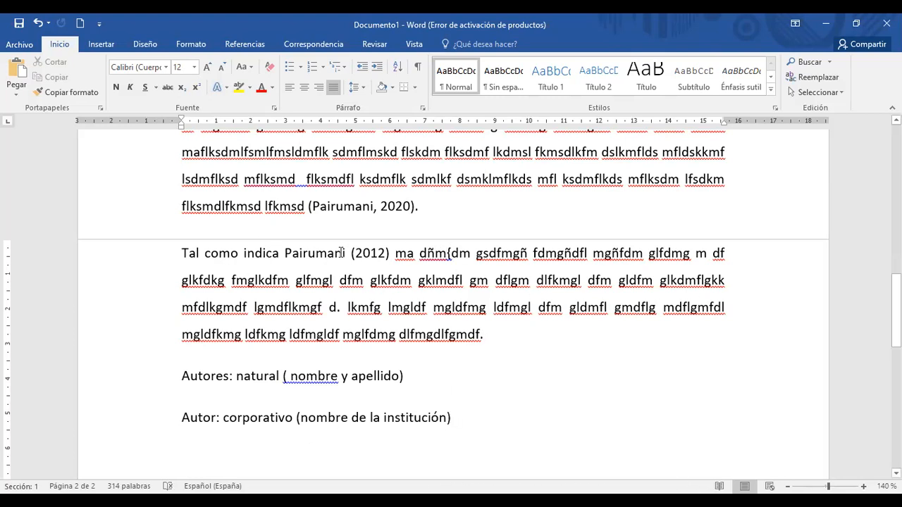
Replace the lead-in and author name before "(2012)" with "Según datos den Banco Central de Bolivia"
left_click_drag(351, 254, 292, 254)
left_click_drag(180, 254, 180, 254)
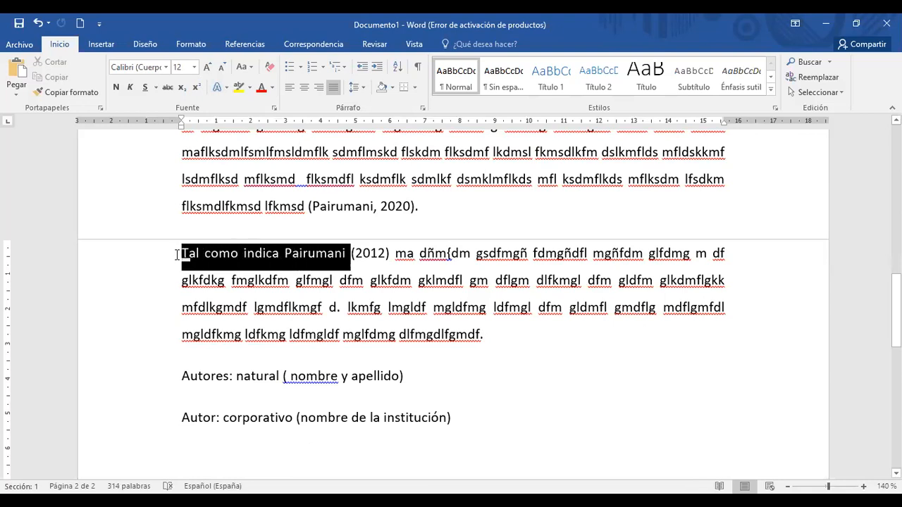
type("Según da")
type("tos den ")
type("Banco Centr")
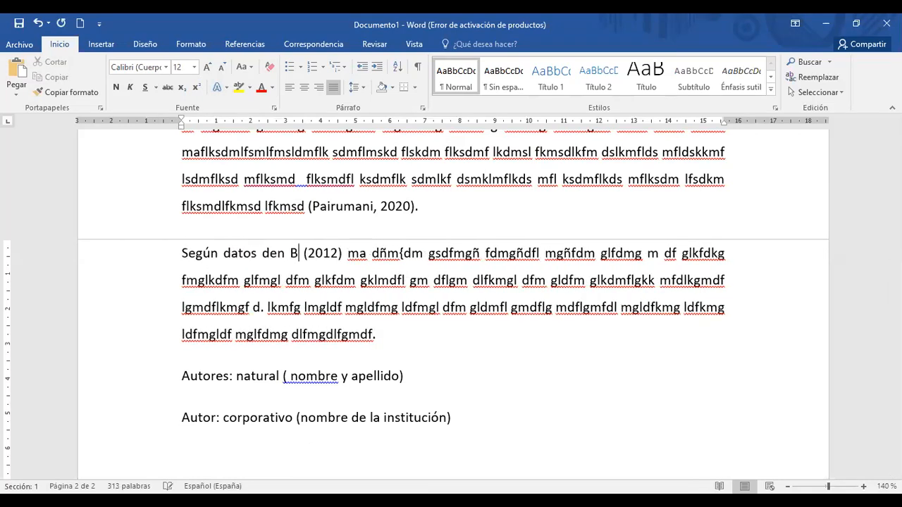
type("al de Bol")
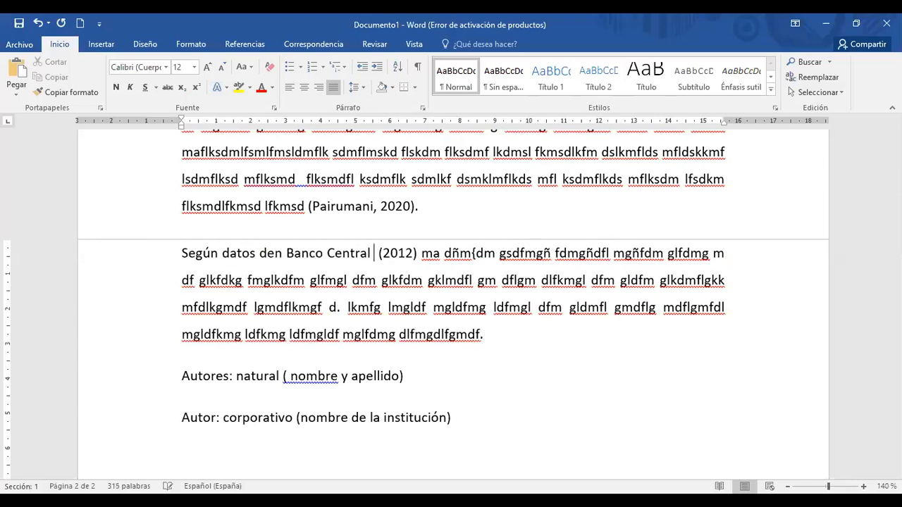
type("i")
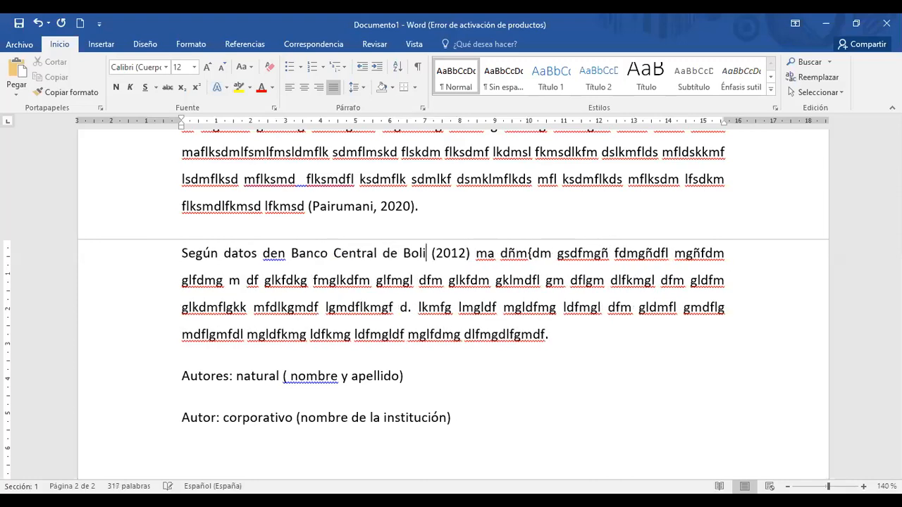
type("via")
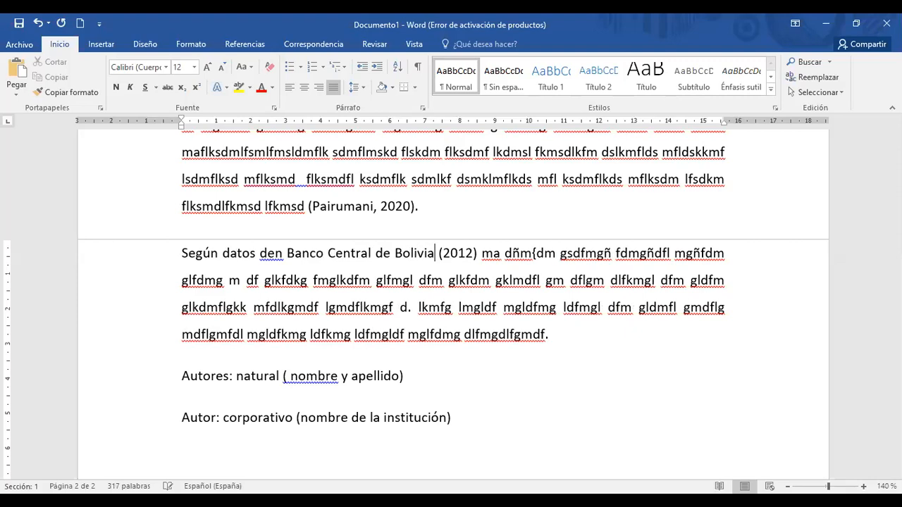
Copy "Banco Central de Bolivia" from the "Según datos" paragraph and replace the author's surname in the parenthetical 2020 citation with it
left_click_drag(288, 254, 435, 259)
left_click(426, 280)
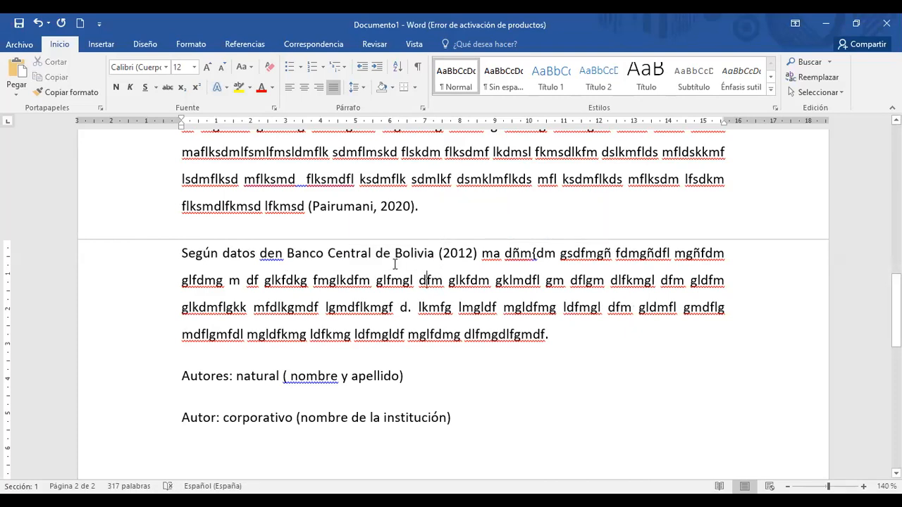
left_click_drag(437, 255, 305, 259)
key("ctrl+c")
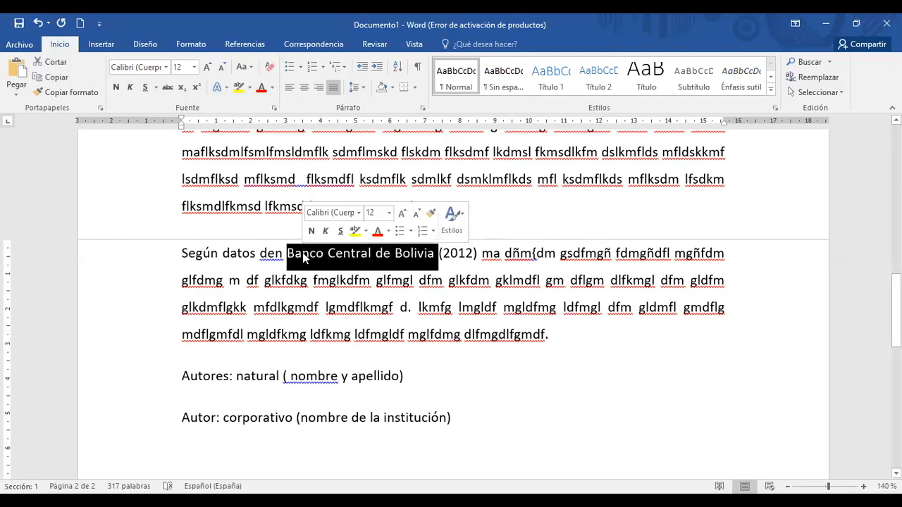
left_click_drag(373, 206, 318, 206)
key("ctrl+v")
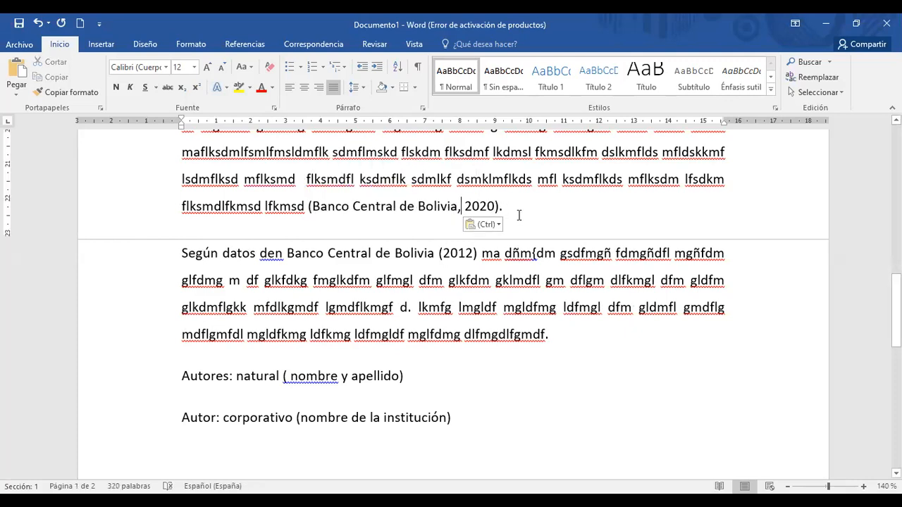
Replace the highlighted author's surname after "Así como afirma", before "(2019):", with "el Banco Central de Bolivia"
scroll(462, 205, "up", 5)
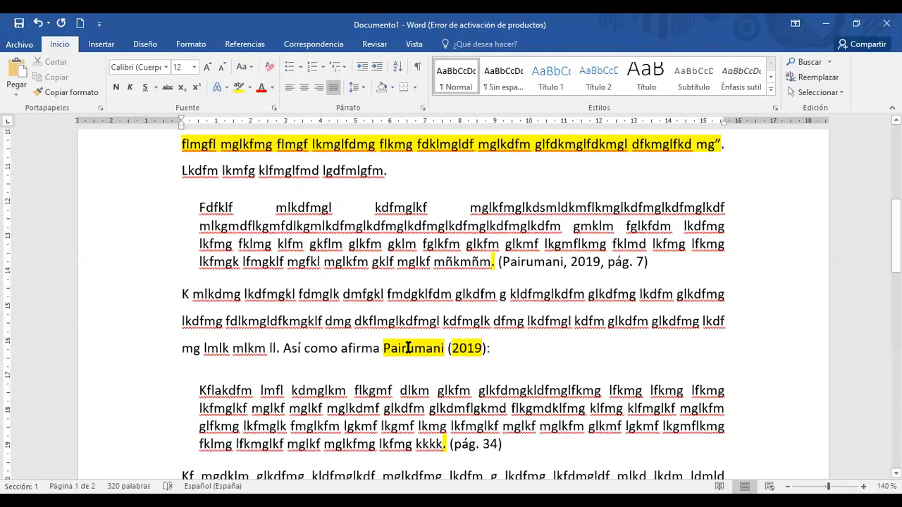
left_click_drag(384, 348, 446, 348)
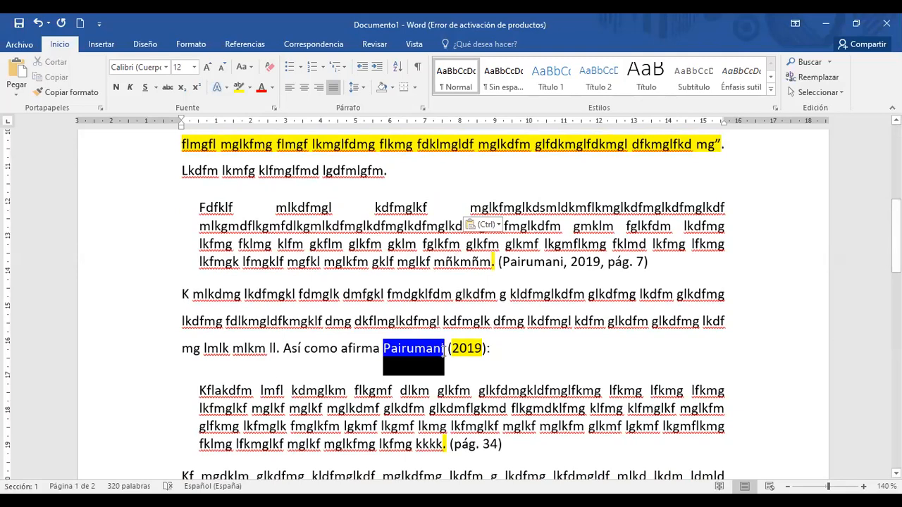
key("ctrl+v")
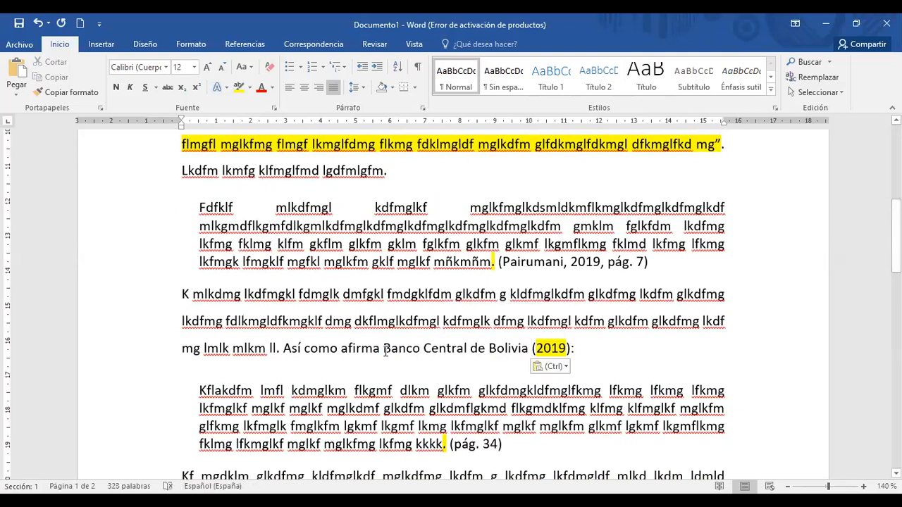
left_click(384, 349)
type("el")
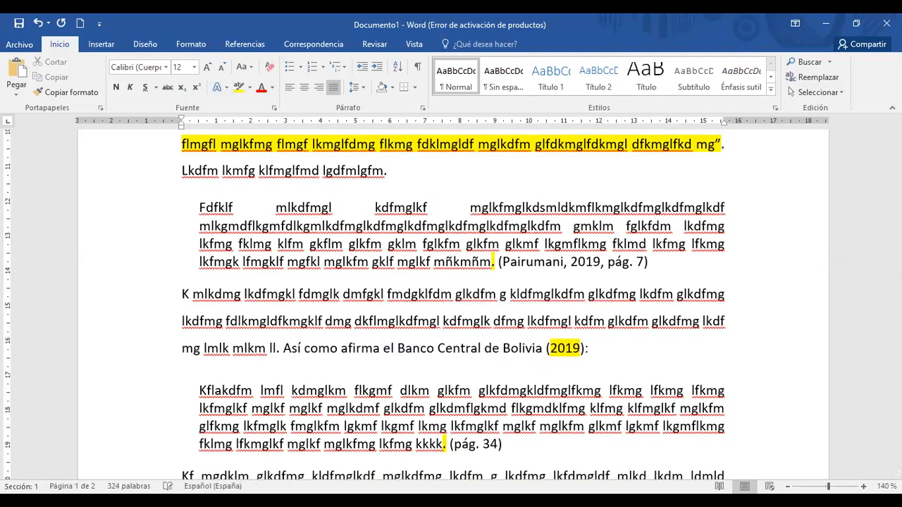
Replace the author's surname in the block quotation's "2019, pág. 7" citation with the copied "Banco Central de Bolivia"
scroll(605, 310, "down", 6)
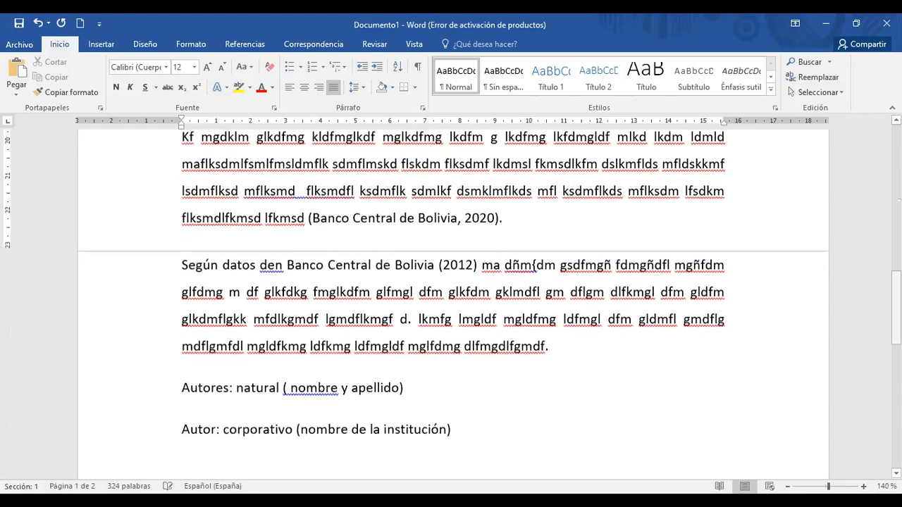
scroll(452, 303, "up", 7)
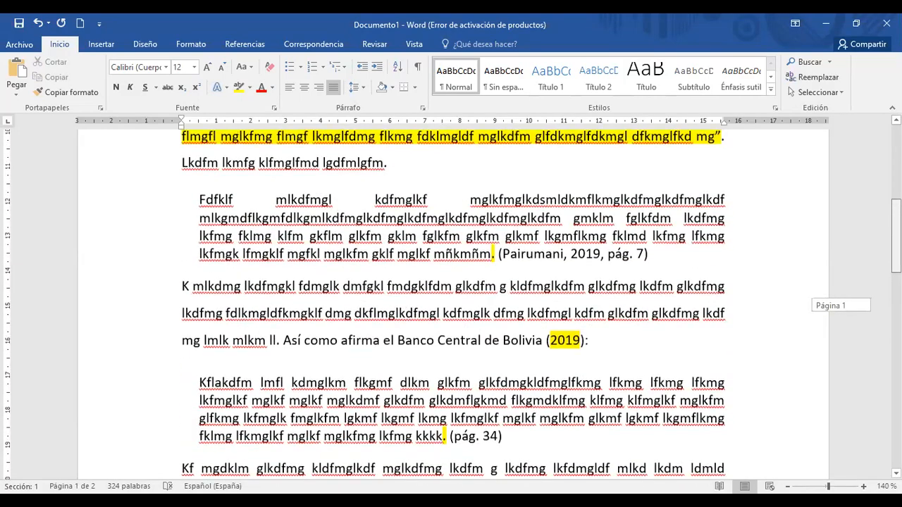
scroll(504, 317, "up", 1)
left_click_drag(501, 318, 562, 318)
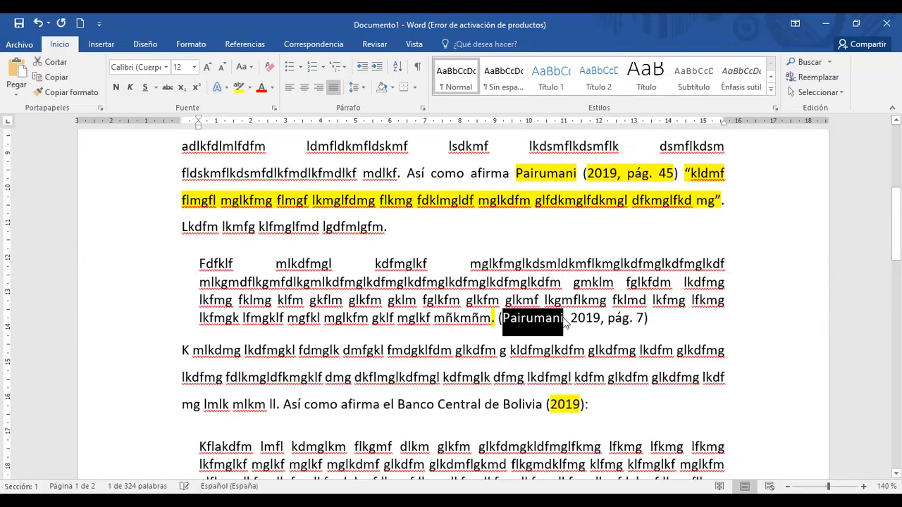
key("ctrl+v")
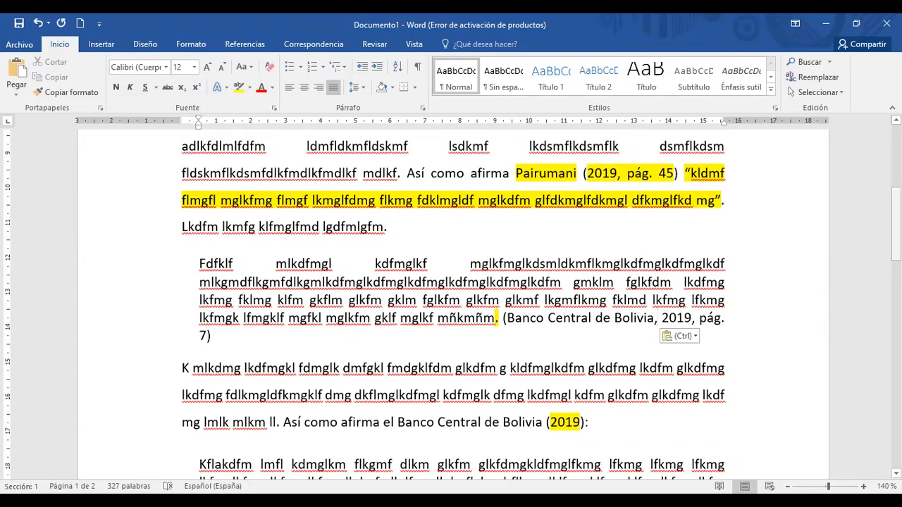
Remove the extra space after the opening parenthesis in the "Autores: natural" line
left_click_drag(896, 230, 896, 325)
left_click(291, 332)
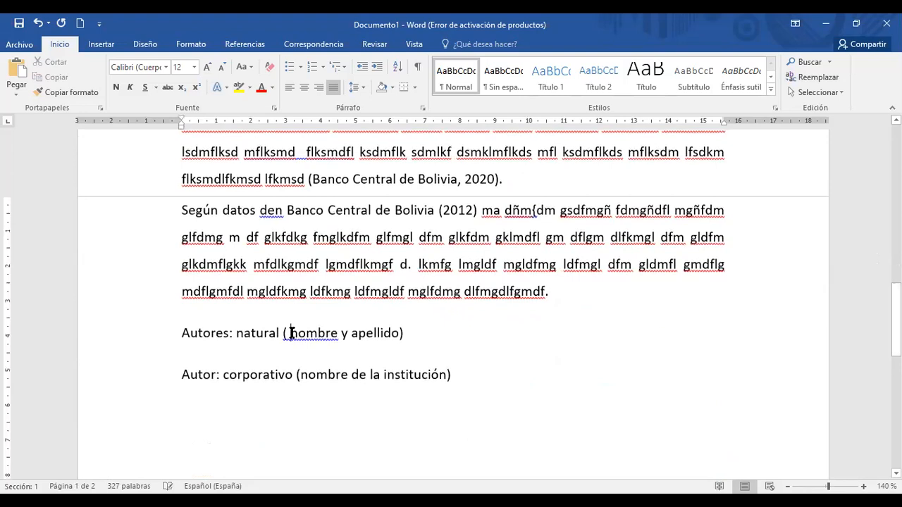
key("BackSpace")
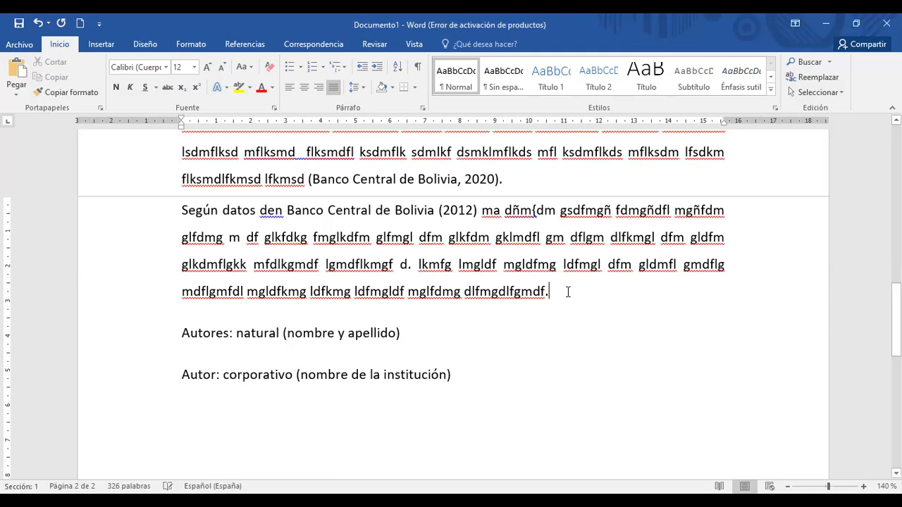
Add a new paragraph of filler text starting with "Lsdn dlfgmlsdfk" between the "Según datos" paragraph and the "Autores: natural" line
key("Return")
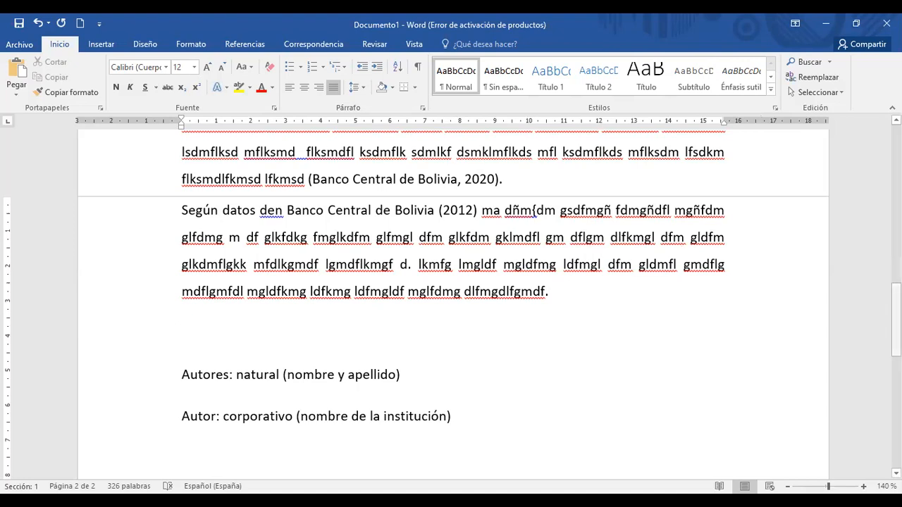
scroll(445, 349, "up", 10)
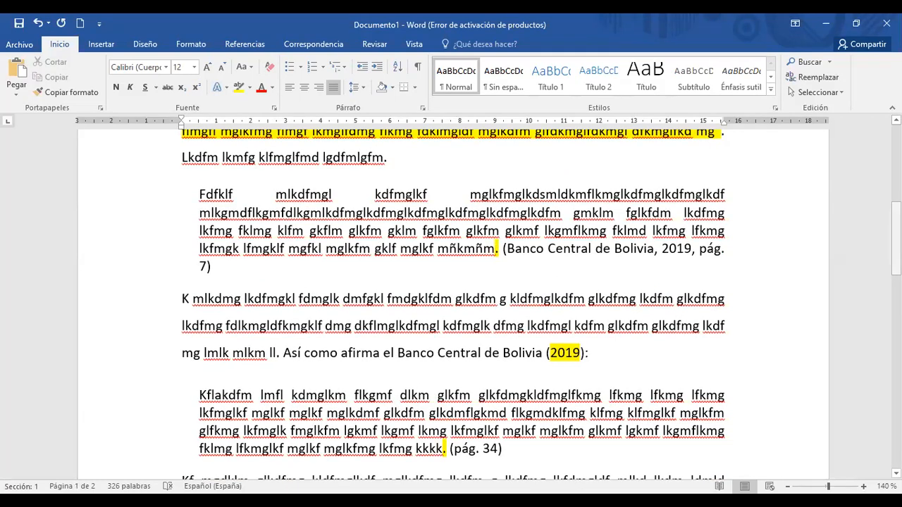
scroll(440, 398, "down", 10)
scroll(440, 399, "up", 4)
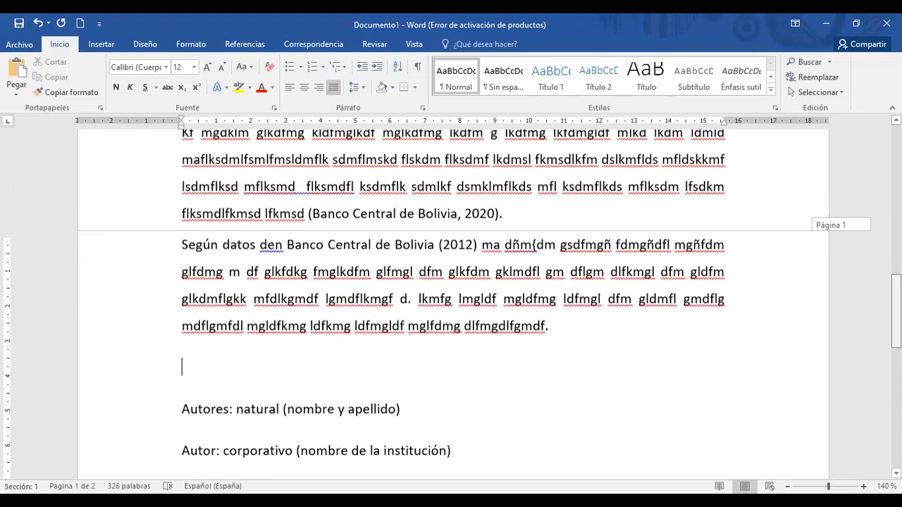
left_click(308, 352)
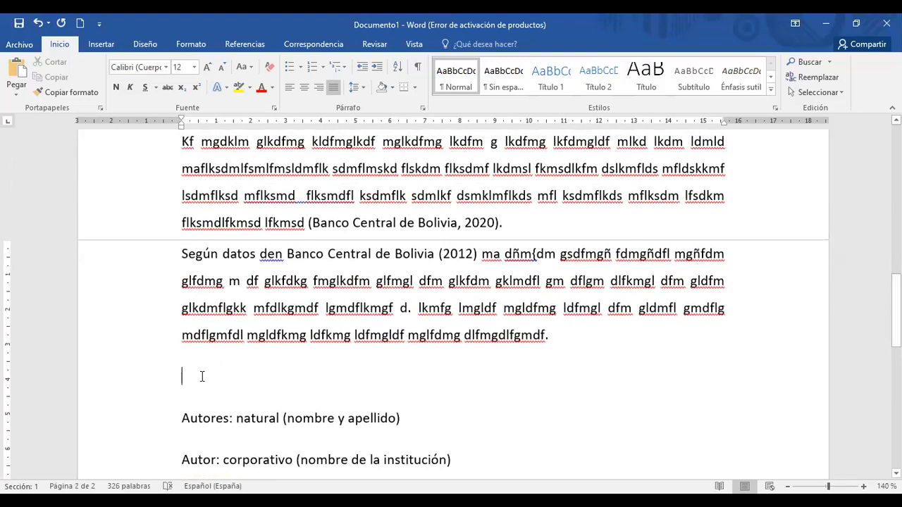
type("Lsdn dlfgmlsdfk gmlfdm lmglhmgfklhmhl kgkmhl kf")
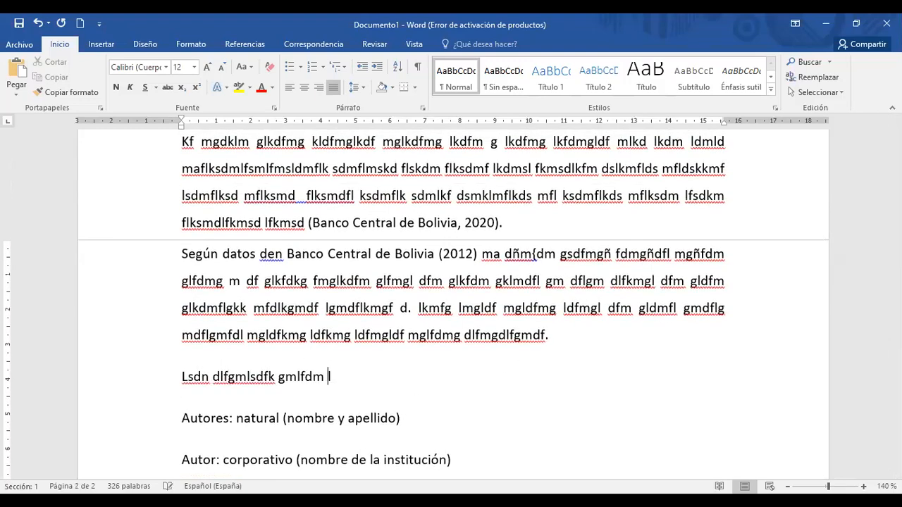
type("mg hlkgmfl hkmfg lkhmfgk ")
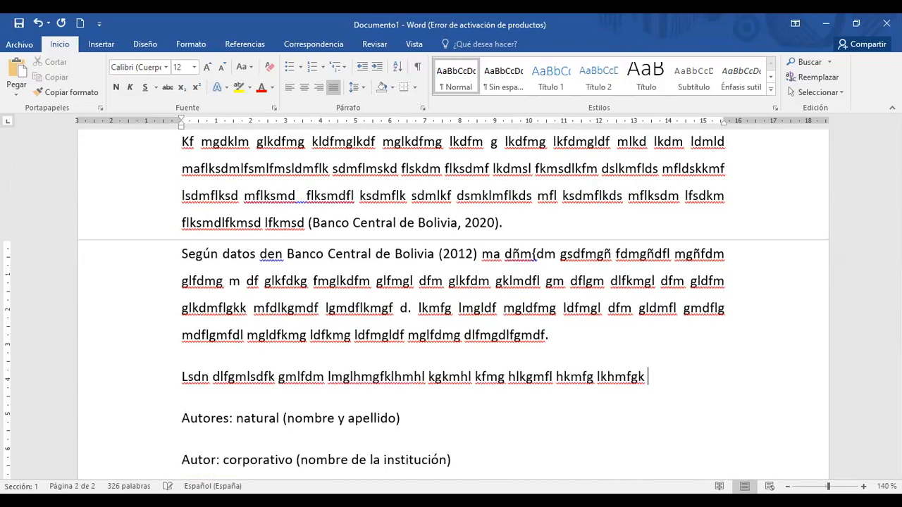
type("lfm lkgfmhlkgfm hlkmgf hlgkmlhk gmh")
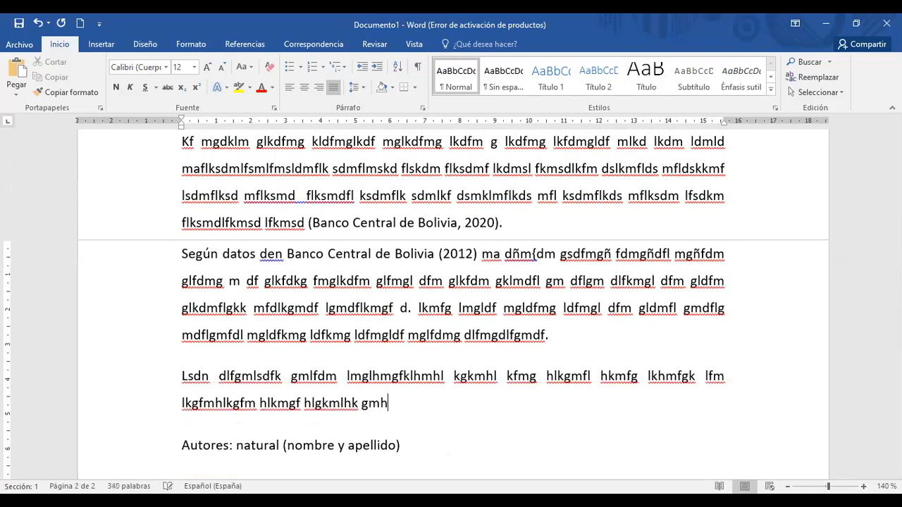
Open a parenthetical citation after the filler text with three authors' surnames dated 2019, 2018 and 2017, separated by semicolons
type(" (Pairumani, 2019")
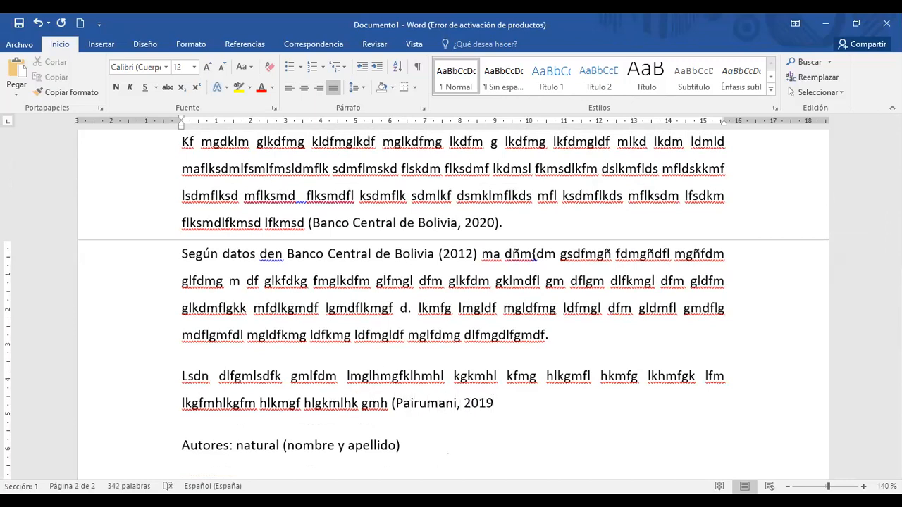
type("; Mamani, 2018")
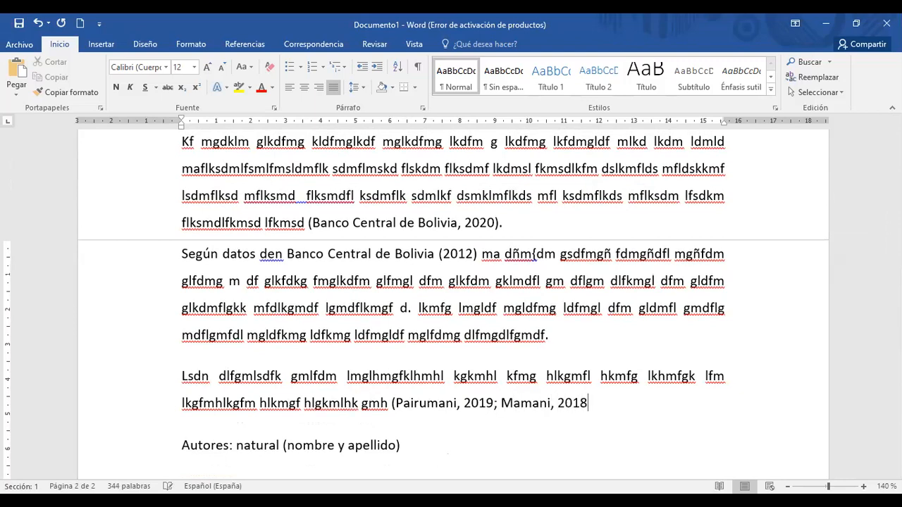
type("; Manzano, 1")
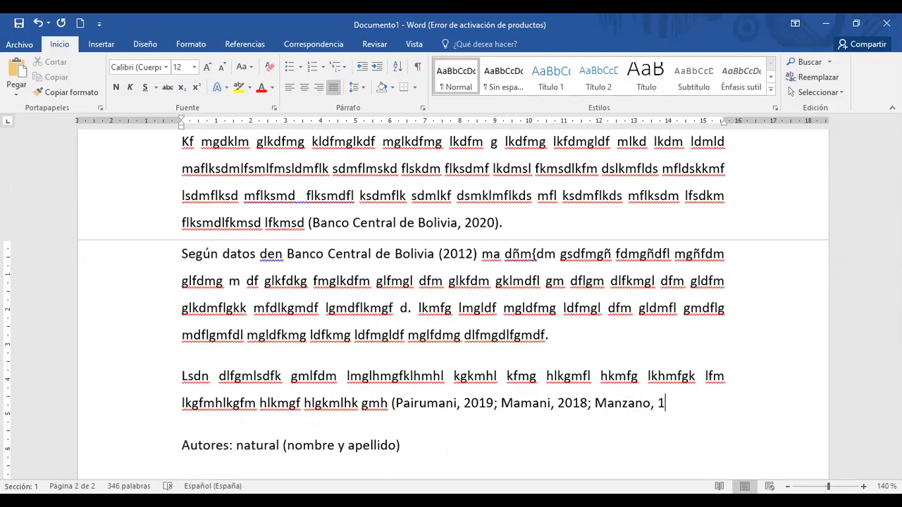
key("BackSpace")
type("2017")
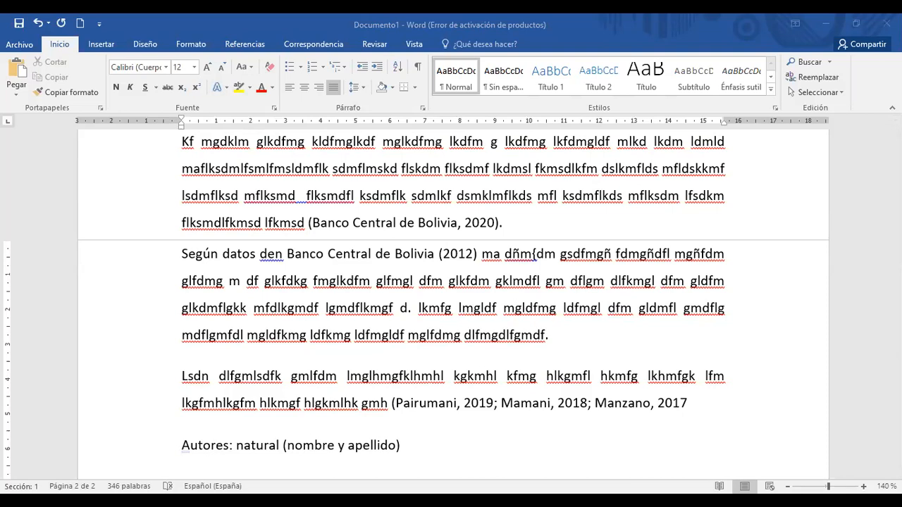
Extend the multi-author citation with a fourth surname dated 2016 and, after "&", a fifth dated 2014, closing it with ")."
left_click(708, 422)
type(";")
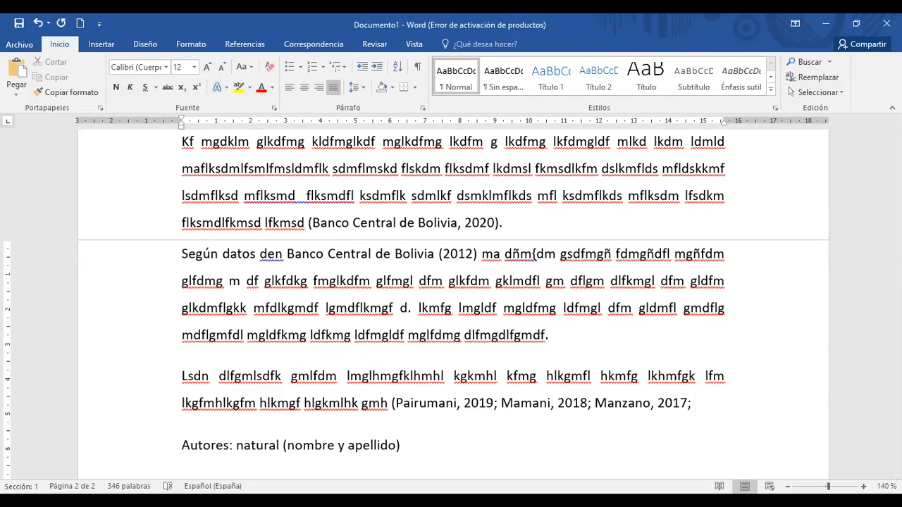
type(" Sarzur")
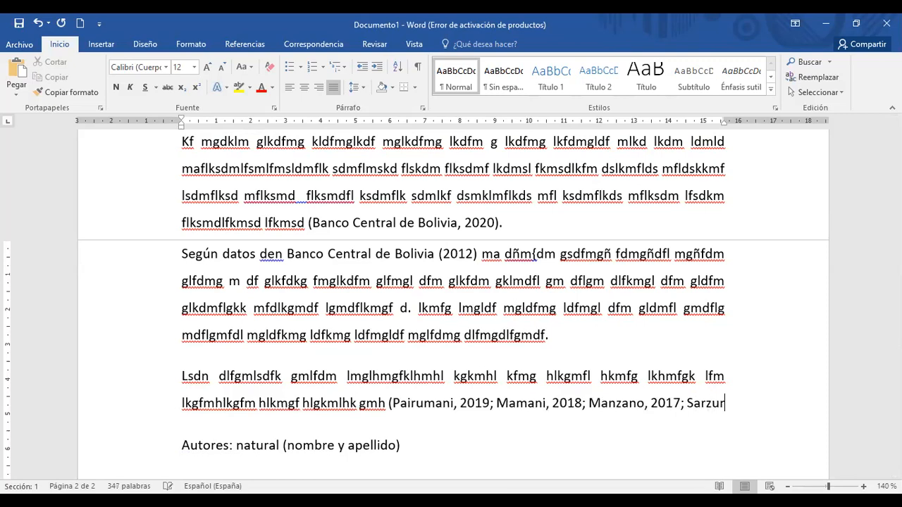
type("u, ")
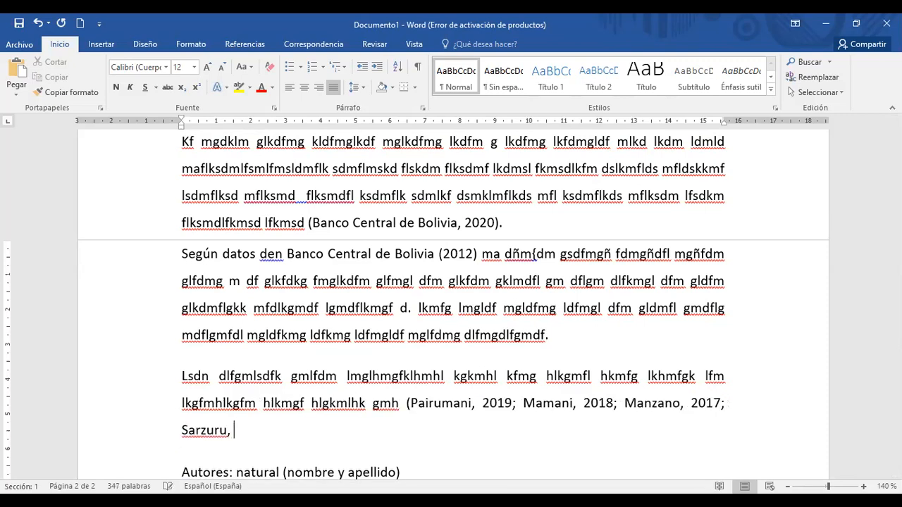
type("2016 & Gutier")
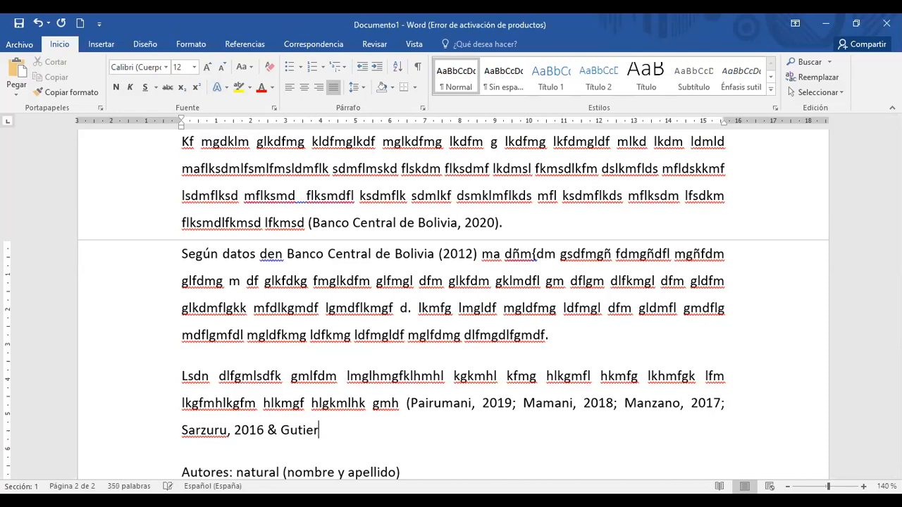
type("ez, 201")
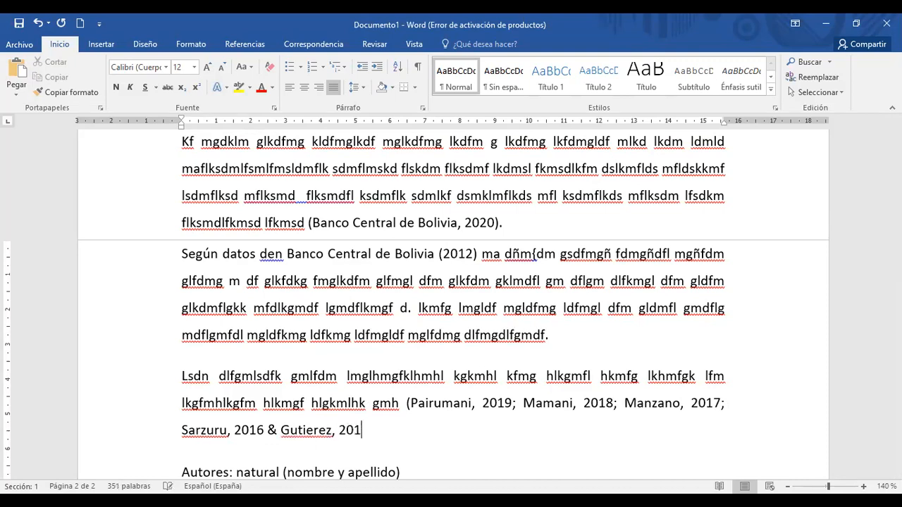
type("4).")
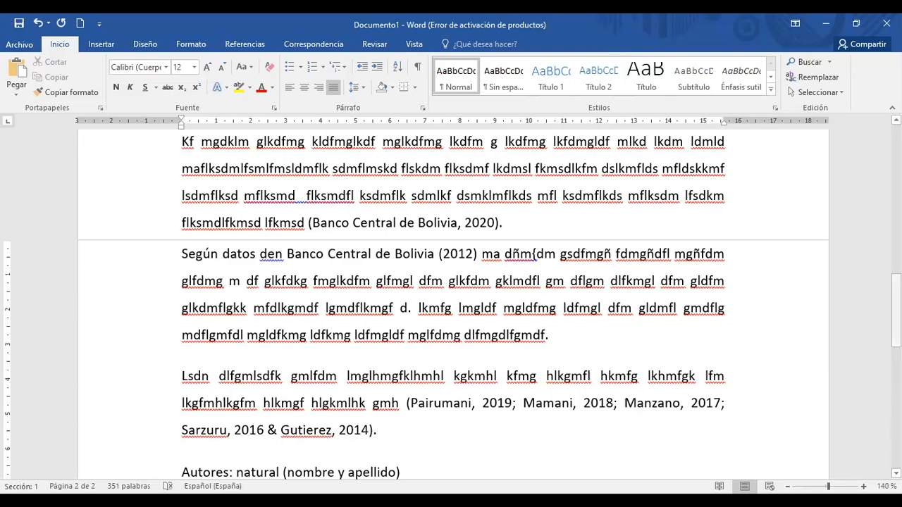
In the multi-author parenthesis, highlight the 2019 citation in yellow and the 2018 citation in dark green
scroll(451, 299, "down", 2)
left_click_drag(182, 289, 404, 316)
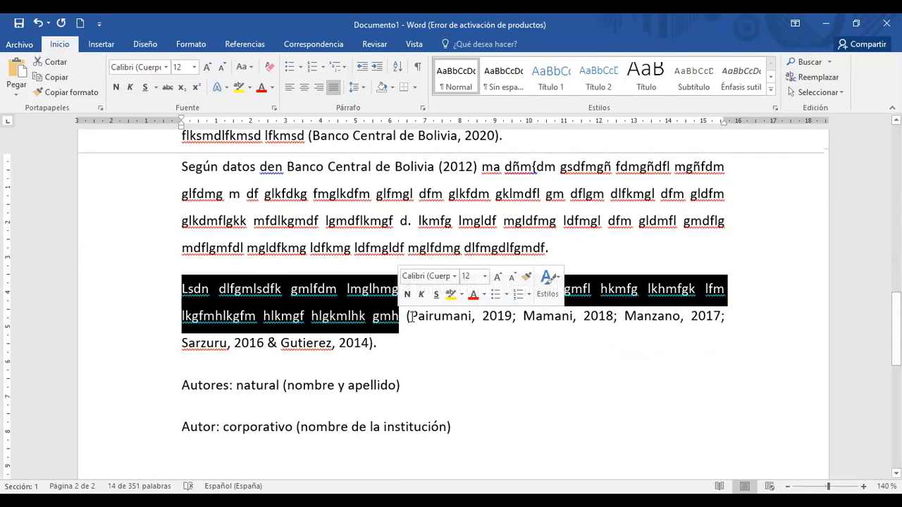
left_click_drag(412, 316, 513, 316)
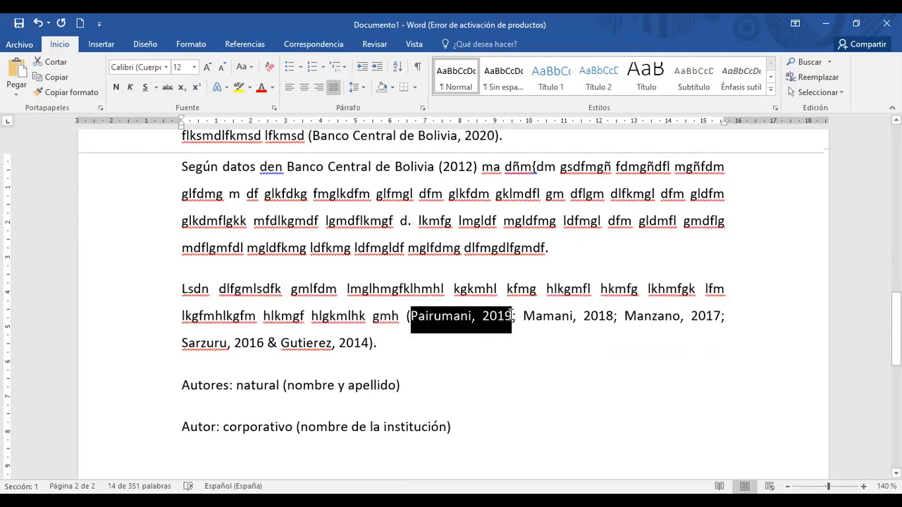
left_click(238, 89)
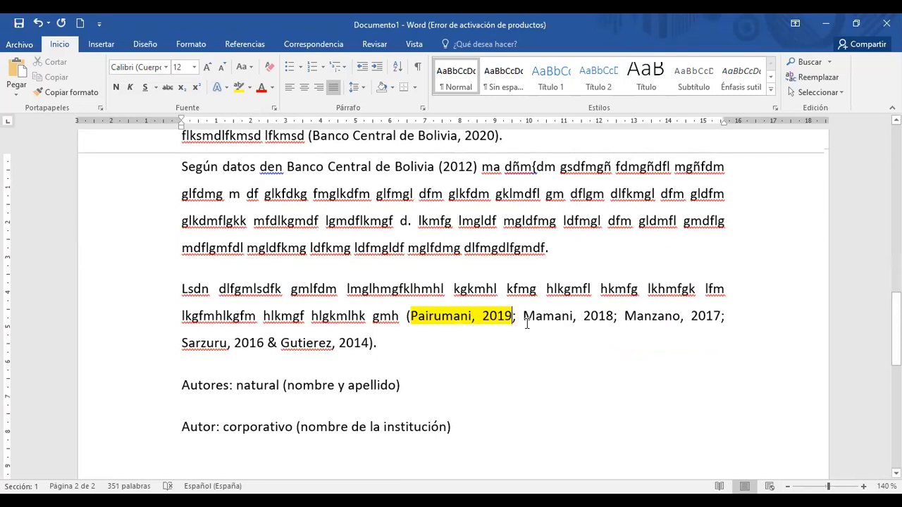
left_click_drag(523, 318, 611, 320)
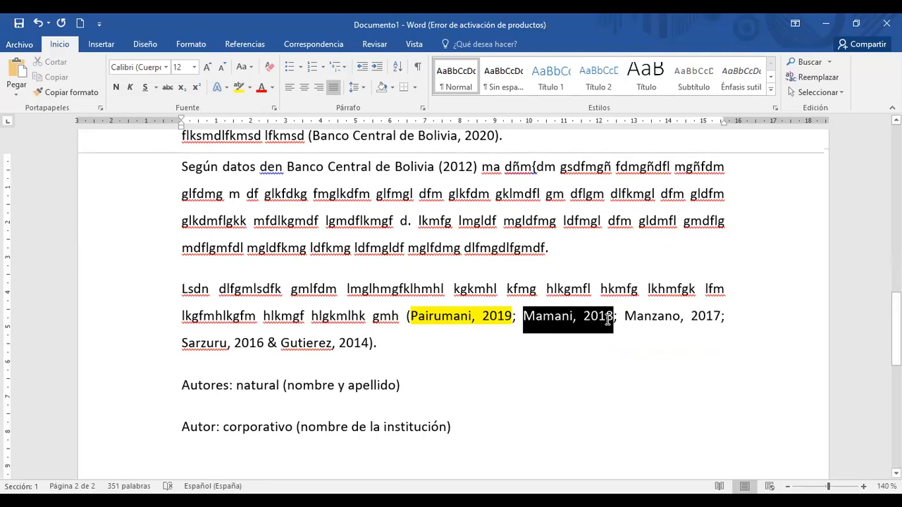
left_click(250, 89)
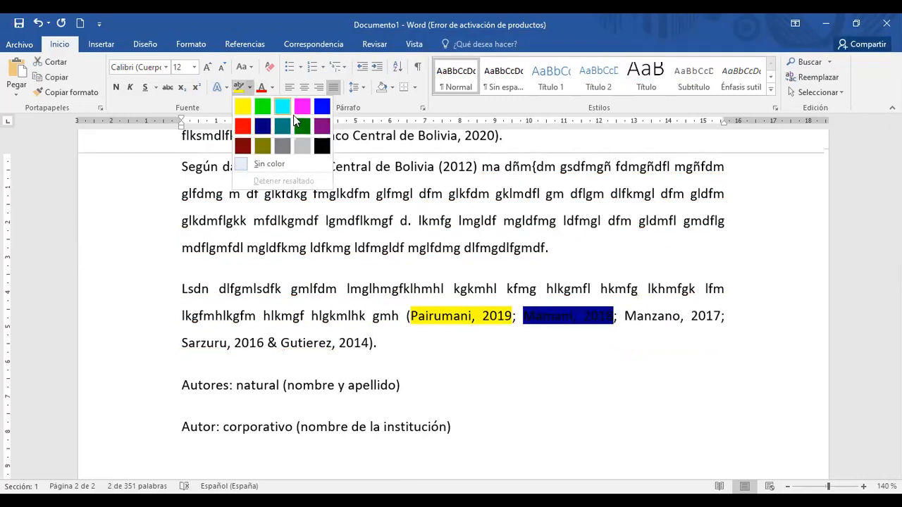
left_click(306, 127)
Highlight the 2017 citation in bright green and the 2016 citation in turquoise within the same parenthesis
left_click(625, 319)
left_click_drag(624, 318, 720, 319)
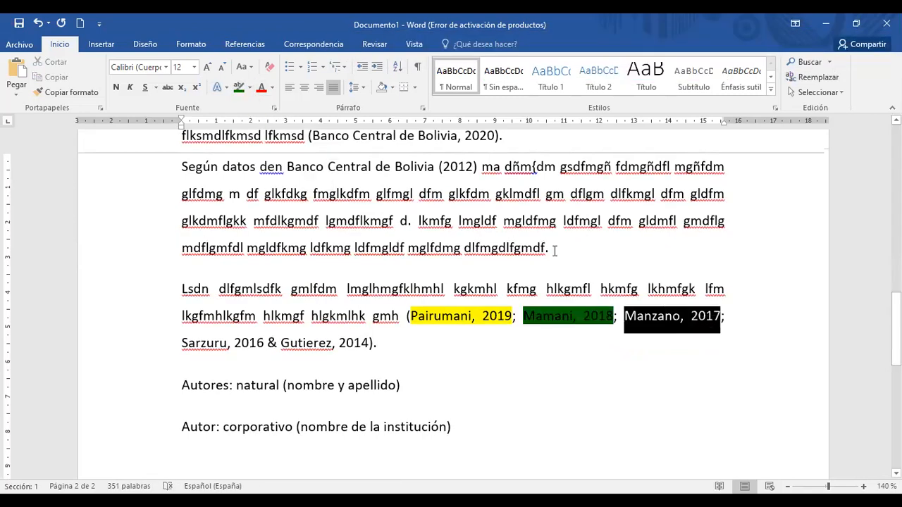
left_click(250, 89)
left_click(270, 108)
left_click_drag(181, 344, 258, 349)
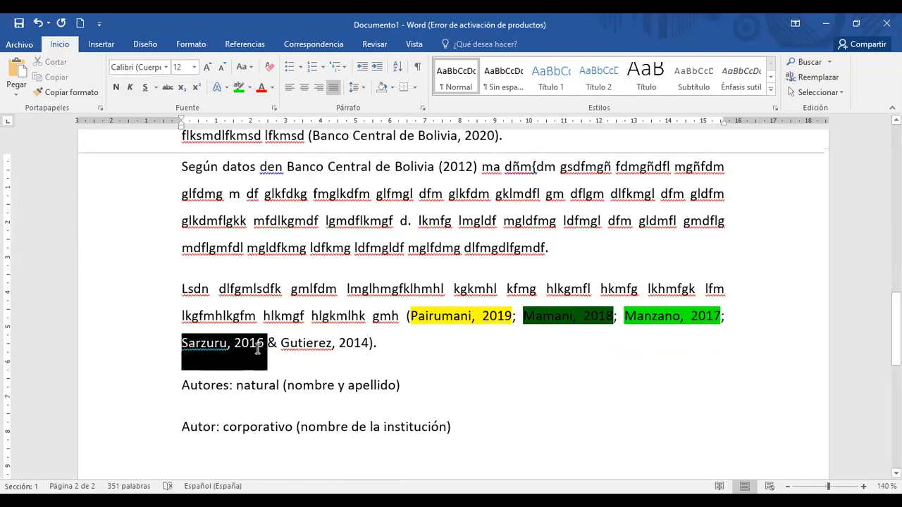
left_click(250, 89)
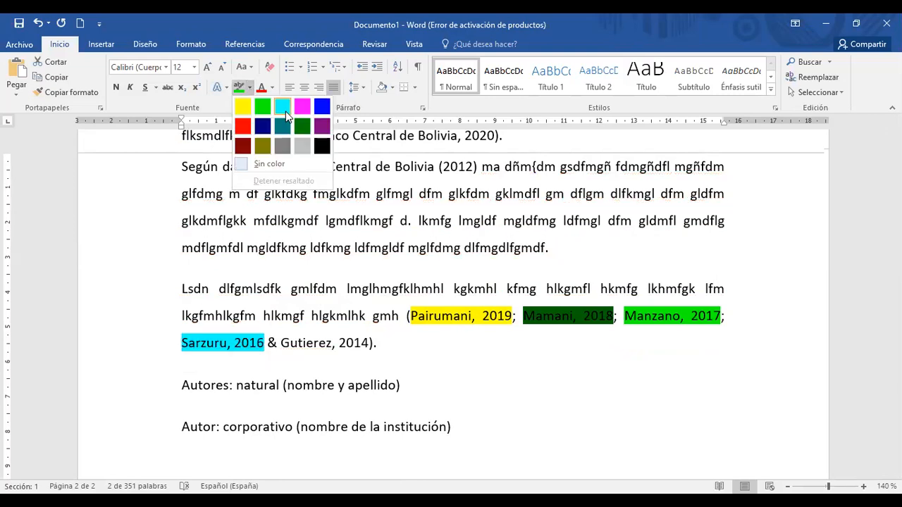
left_click(285, 112)
Highlight the 2014 citation in teal, then select the "Lsdn dlfgmlsdfk" filler text before the parenthesis
left_click_drag(282, 344, 368, 351)
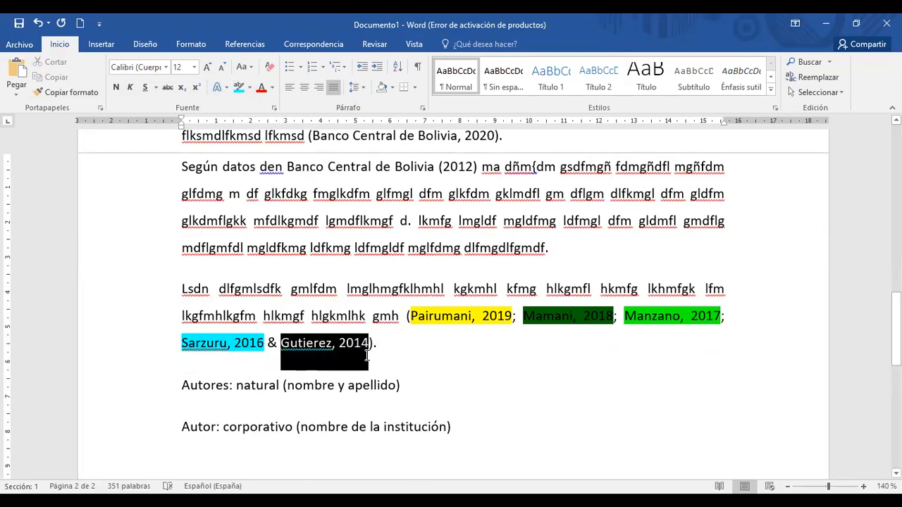
left_click(249, 89)
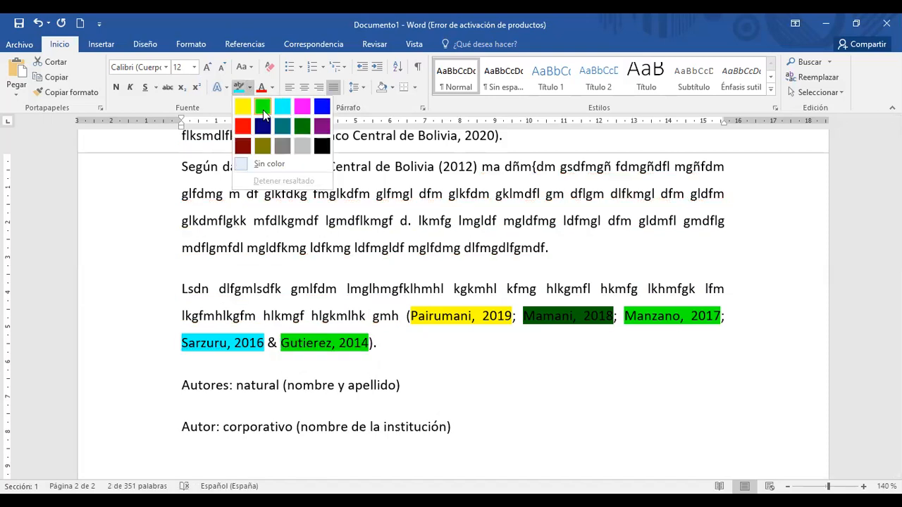
left_click(281, 126)
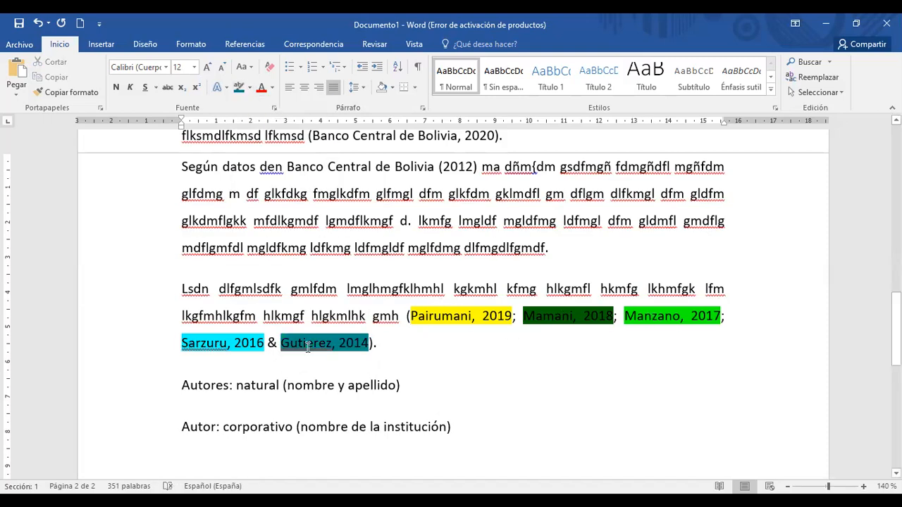
left_click_drag(181, 291, 401, 318)
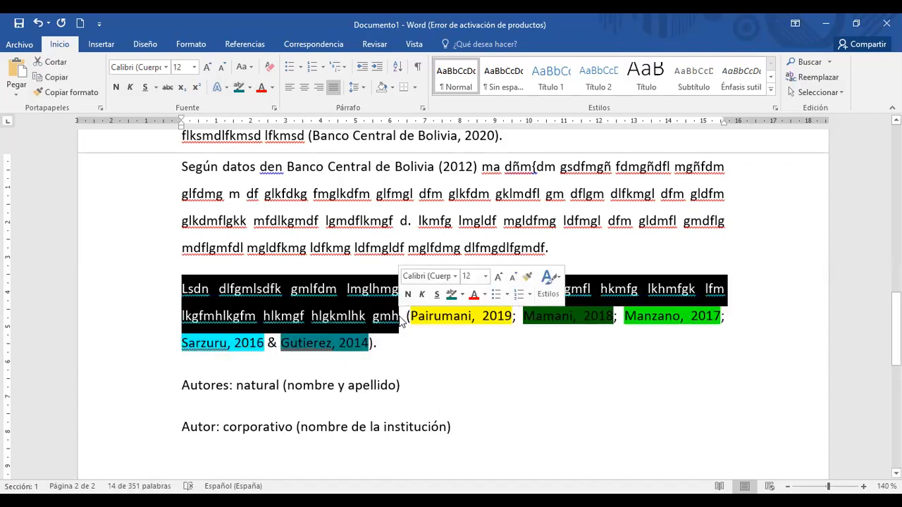
Start a paragraph below with "Tal como afirman" and three surnames, each followed by its year in parentheses: 2020, 2019 and, after "y", 2017
left_click(411, 344)
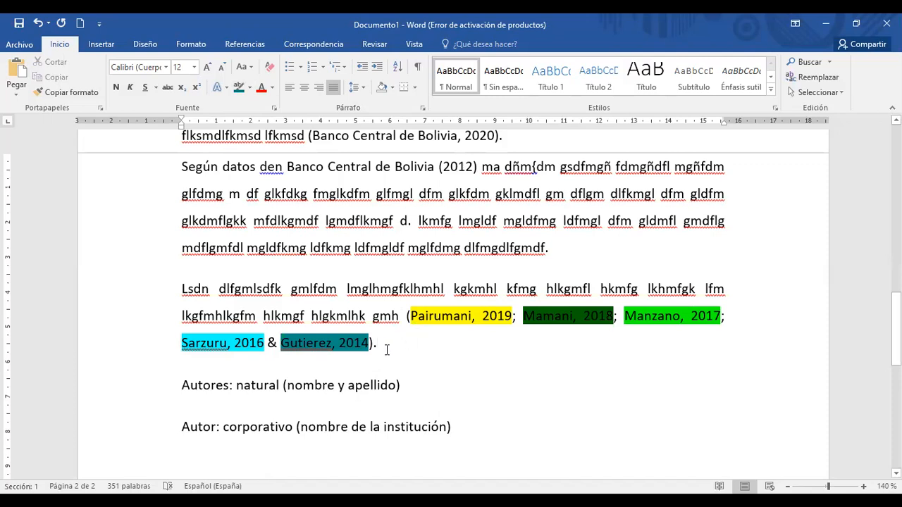
key("Return")
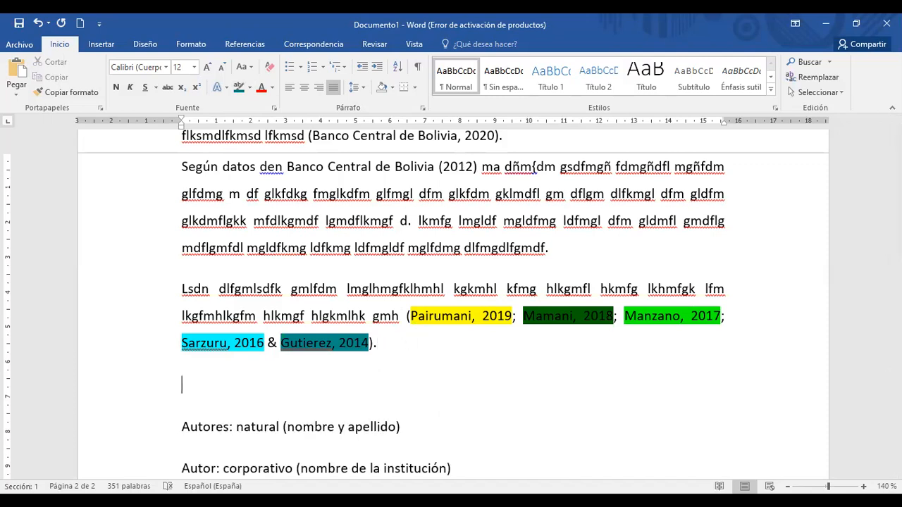
type("Tal como afirman Pairumani (")
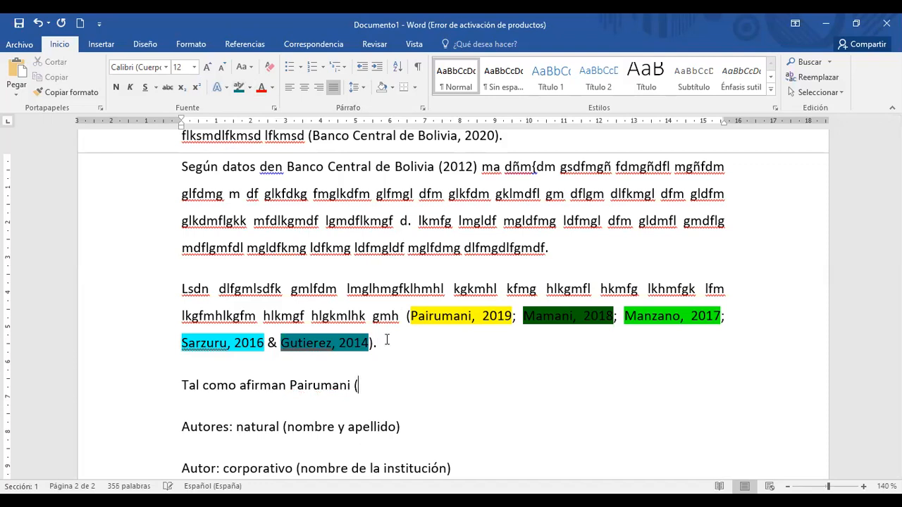
type("2020)")
type(", Mamani (2019)")
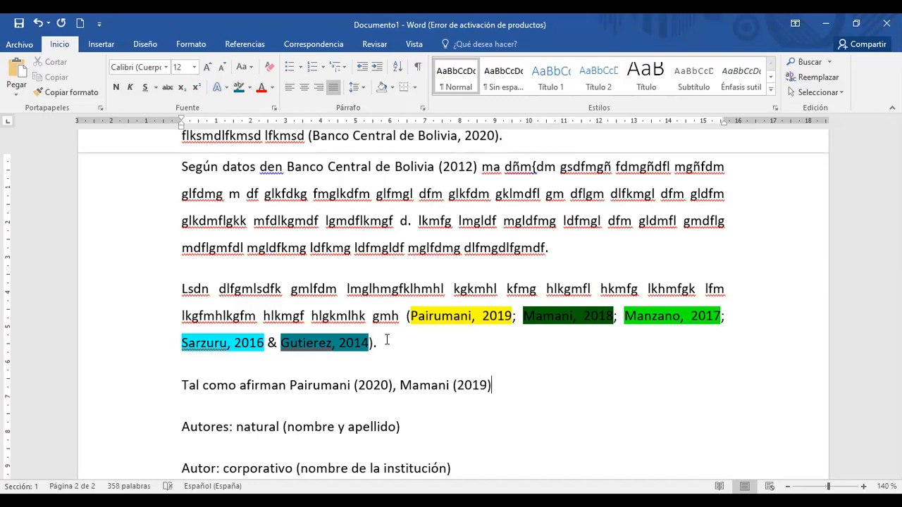
type(" y Montes ")
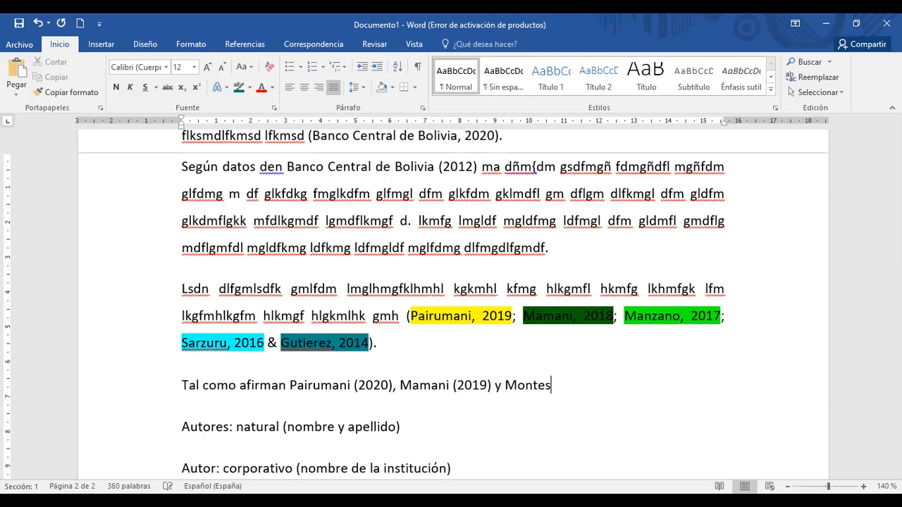
type("(2017) ñlkd")
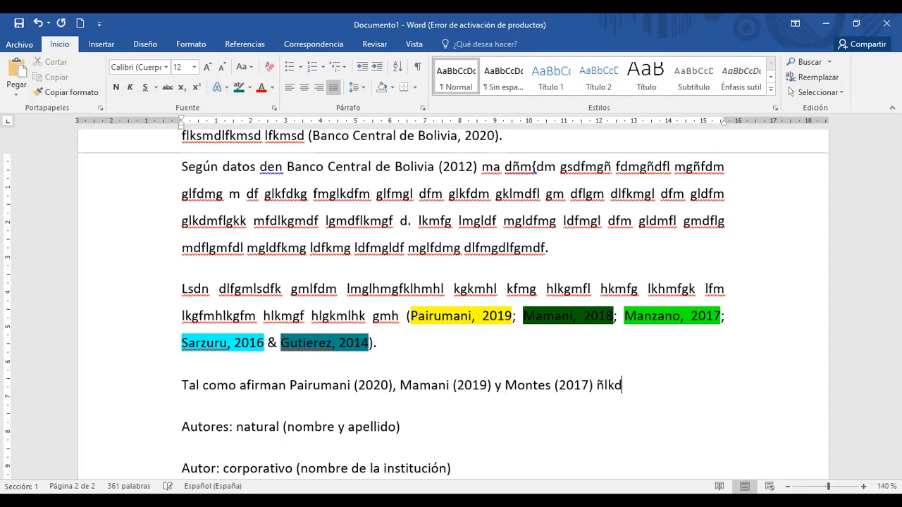
Complete the "Tal como afirman" paragraph with about two lines of filler text ending in "fdmg."
type("fld amgldfmg ldfmgldfmg lfdkmlgkfd mglkdfmg lfdkmglkf")
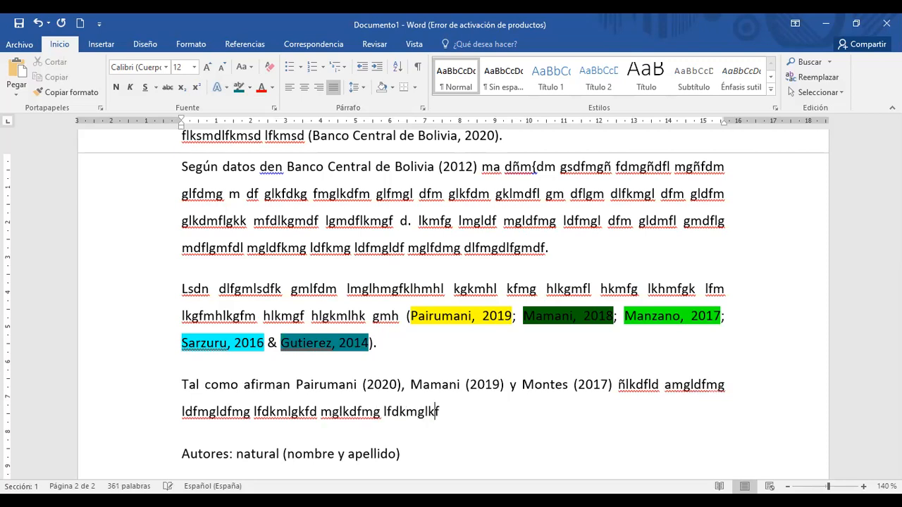
type(" mglkfmg lfkmglkfmg ldfkmglfdkmgldfkmg lfkdmglfkdm")
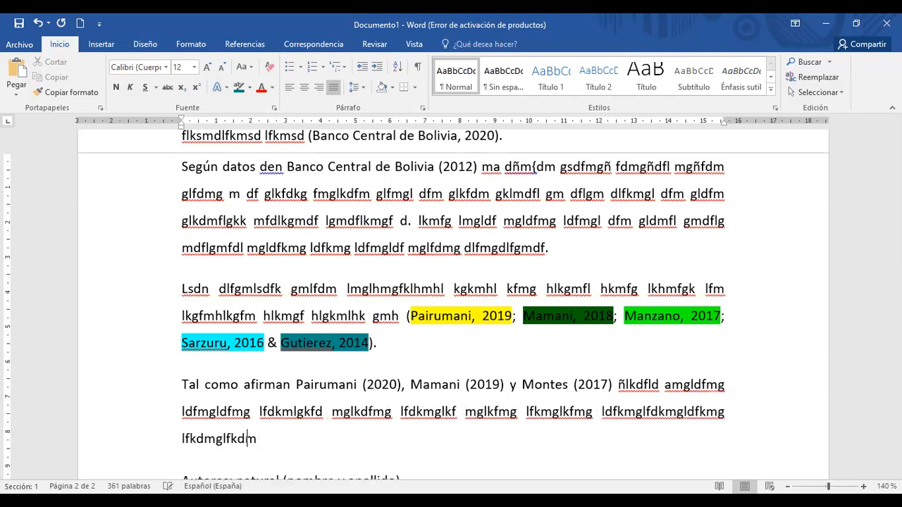
type(" glfdmglfdkmglfdkmglfdkmgl fdmg.")
Highlight the three narrative citations dated 2020, 2019 and 2017 in the "Tal como afirman" paragraph in teal
left_click_drag(298, 388, 398, 389)
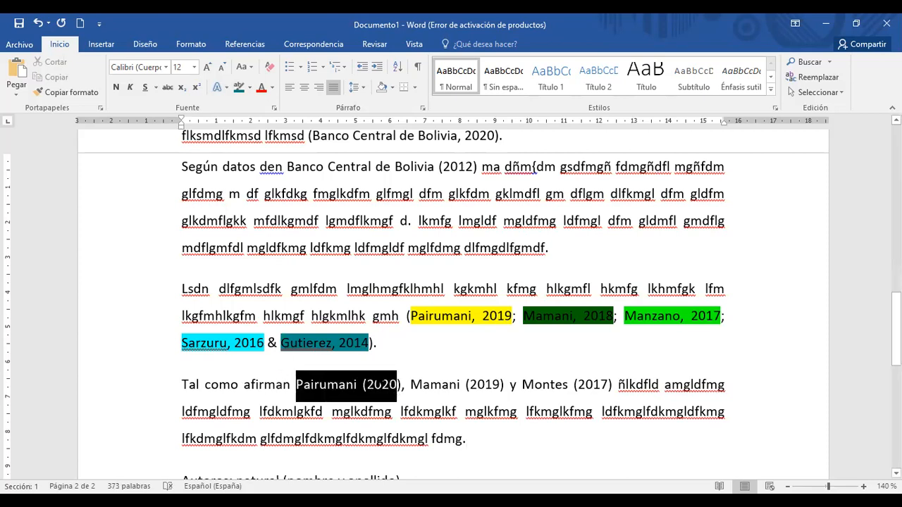
left_click(238, 87)
left_click_drag(432, 384, 600, 385)
left_click(239, 87)
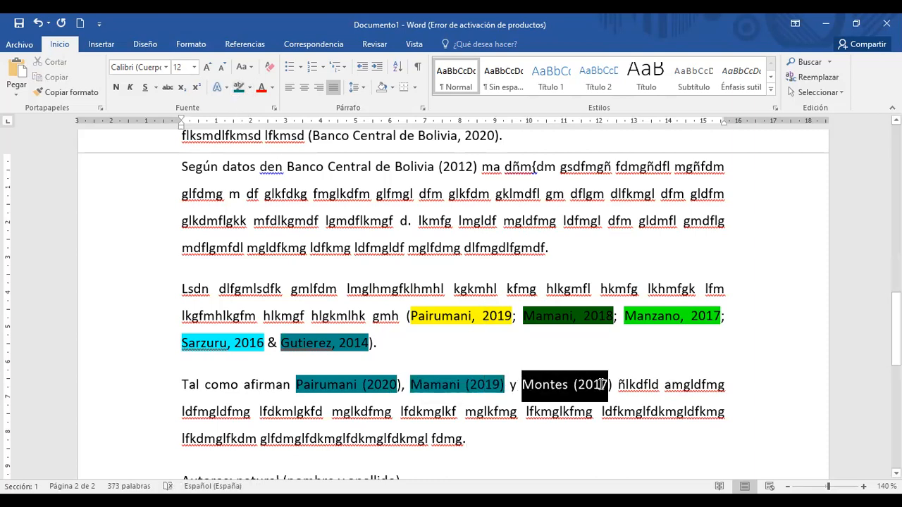
left_click(239, 87)
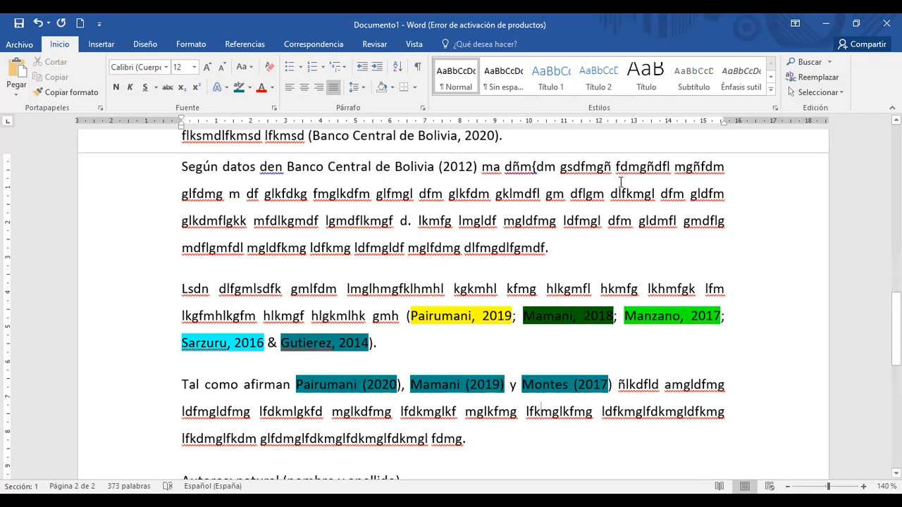
Insert a page break after the document's last paragraph, which ends in "glkdfmg lfd."
left_click_drag(896, 328, 896, 434)
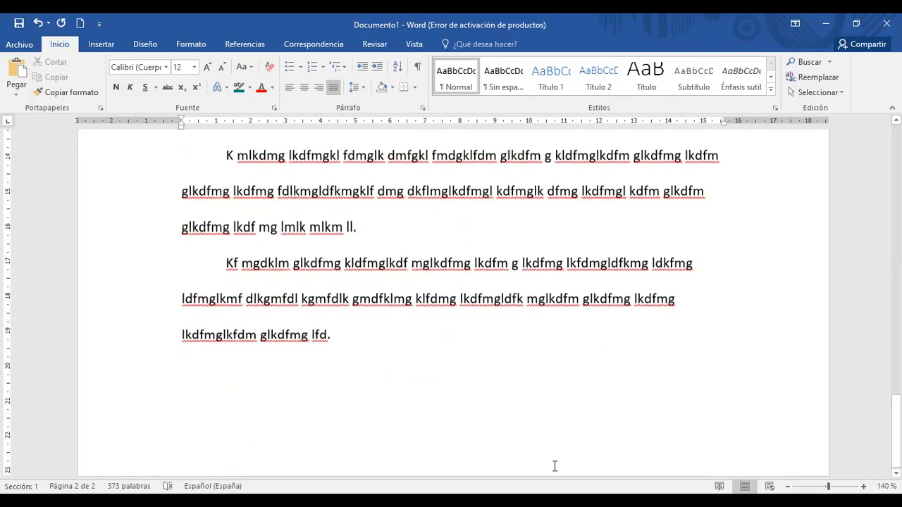
left_click(359, 342)
key("ctrl+Return")
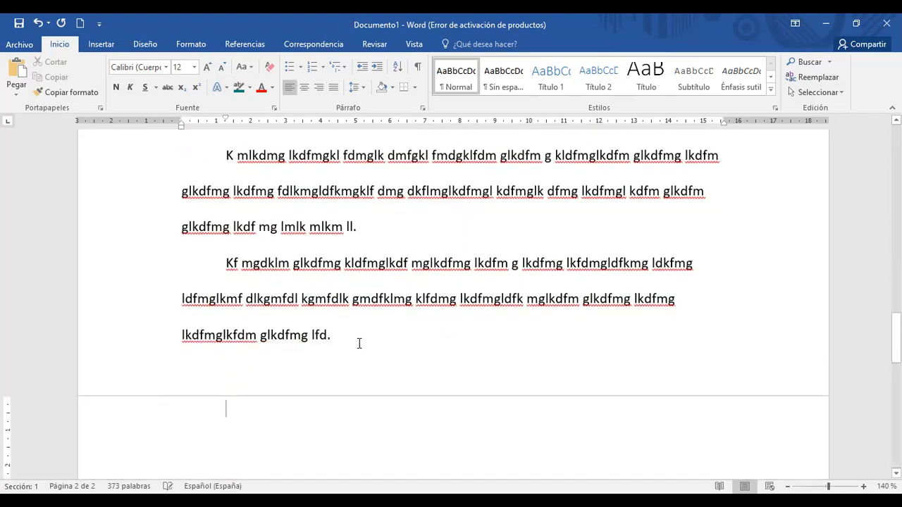
left_click_drag(896, 337, 896, 363)
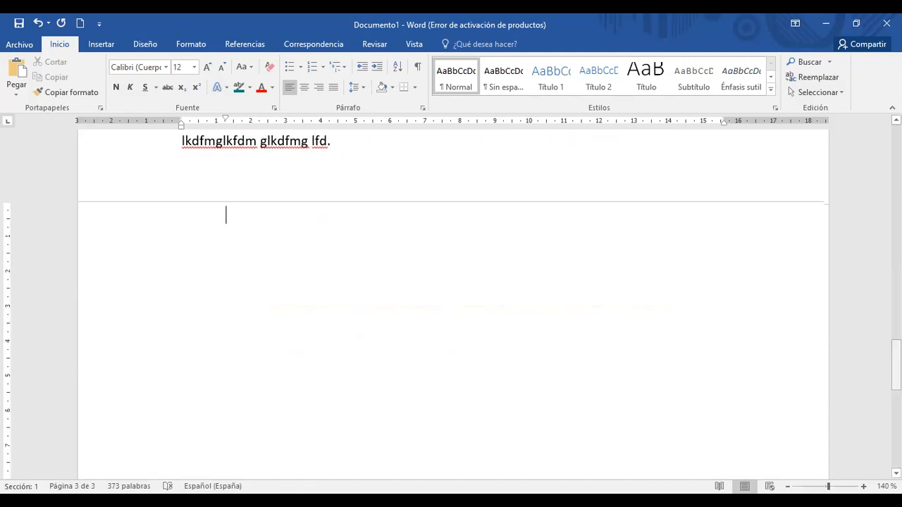
Add the bold heading "Actividades:" on the new page, followed by a new non-bold line
key("ctrl+n")
type("acti")
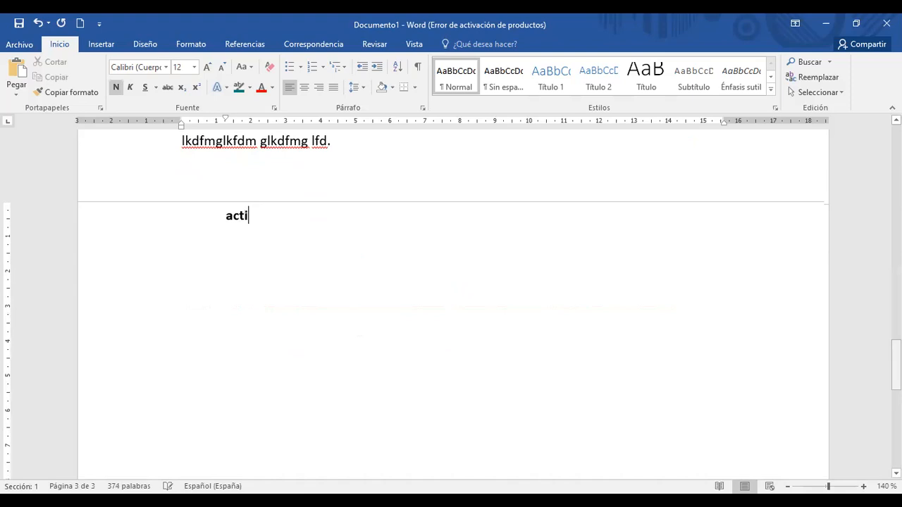
type("vidades:")
key("Return")
key("ctrl+n")
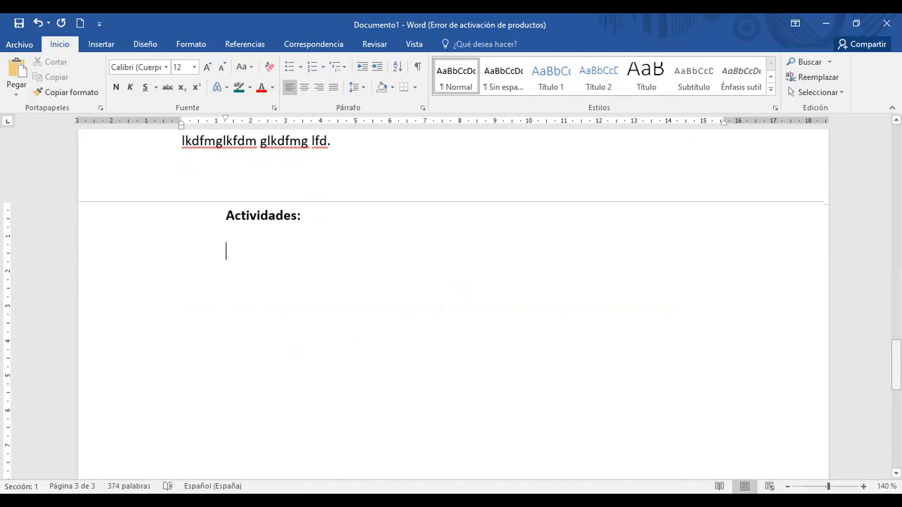
Create a dashed list under the heading with the items "Cita textual corta parentética" and "Cita textual corta narrativa"
type("- Cita")
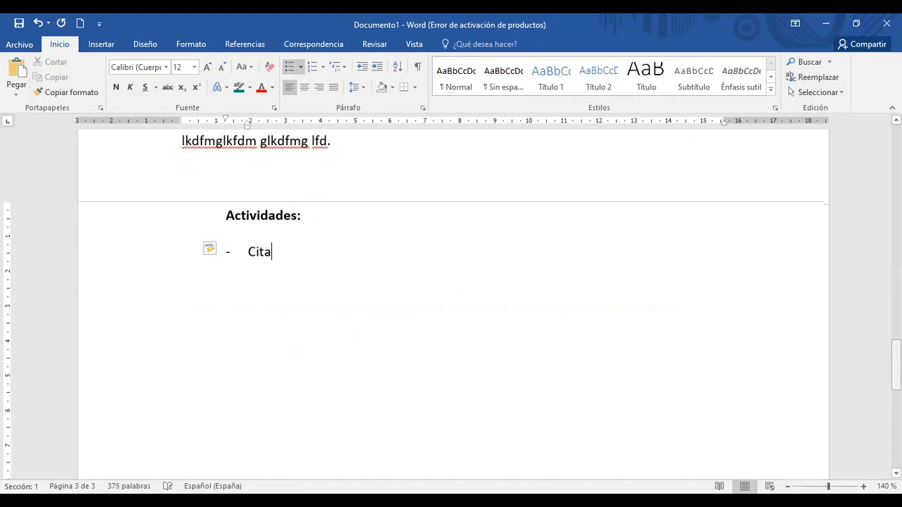
type(" textual corta parentética")
key("Return")
type("Cita textua")
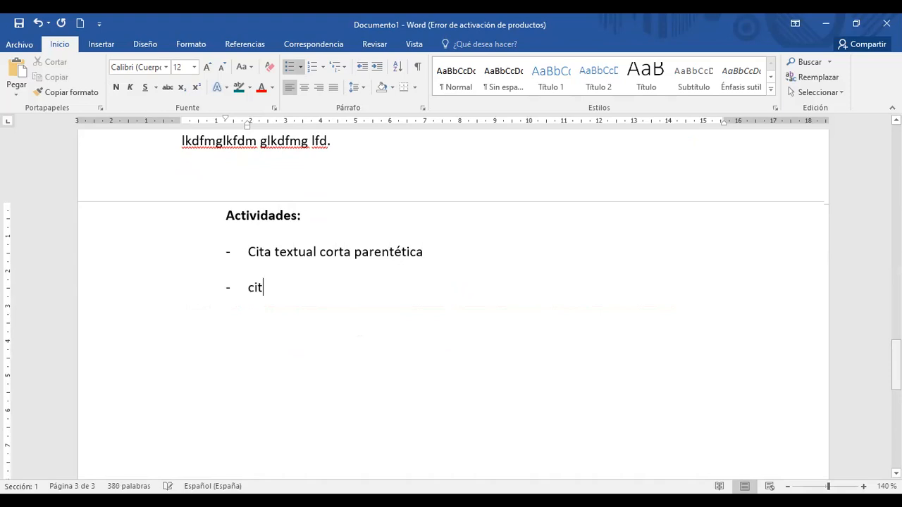
type("l ")
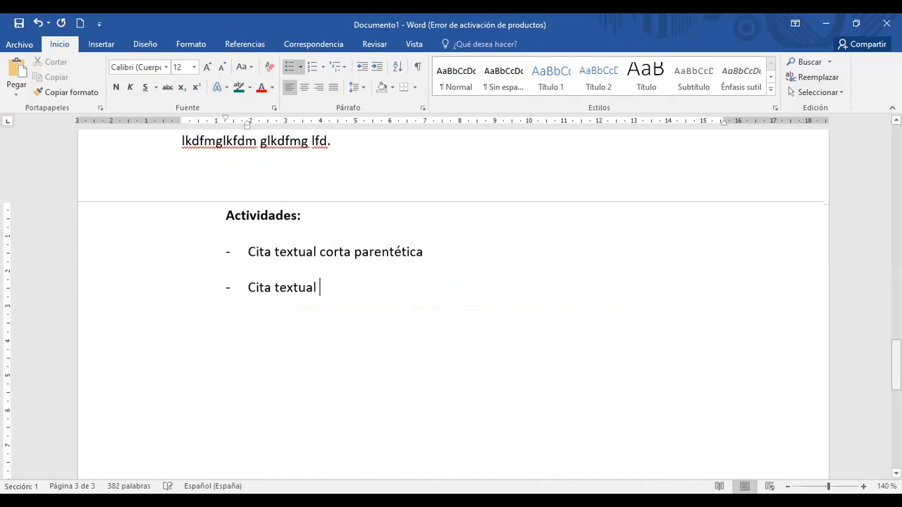
type("corta narrativa")
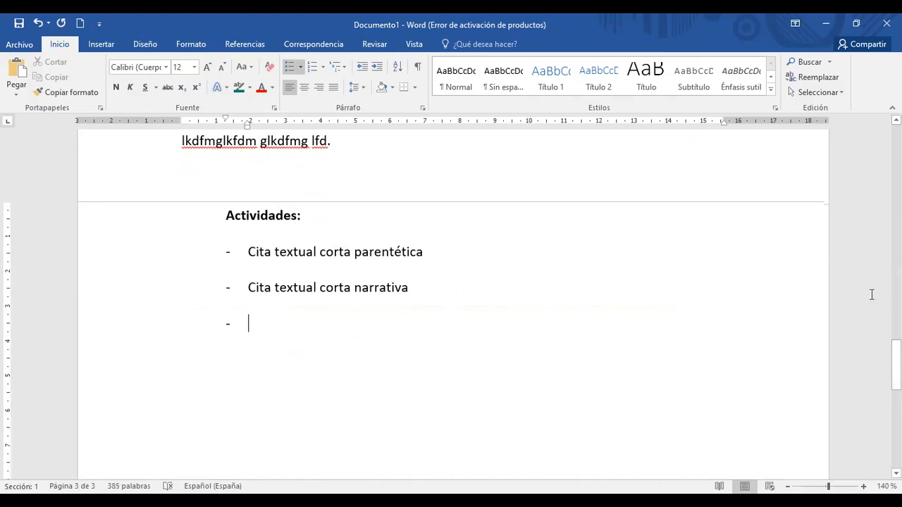
Copy the two citation items of the dashed list and paste them twice at the end of the list
left_click_drag(425, 299, 256, 264)
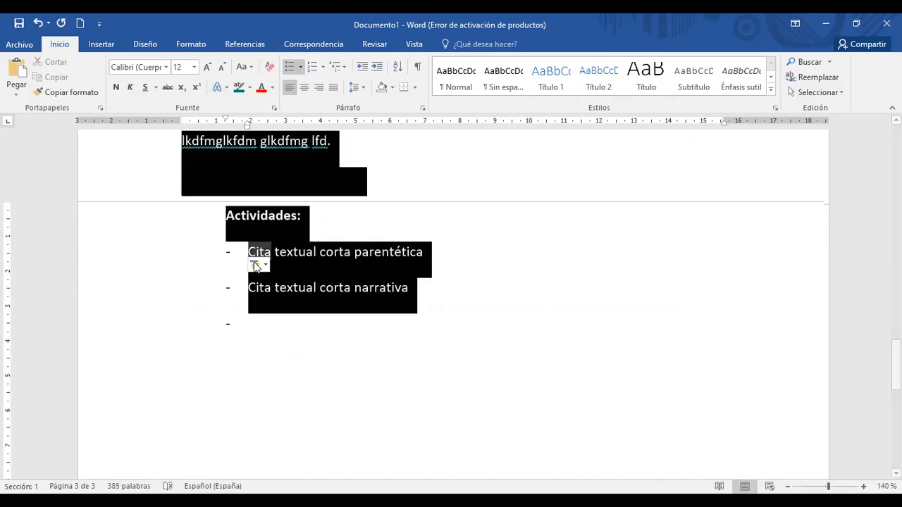
left_click(293, 263)
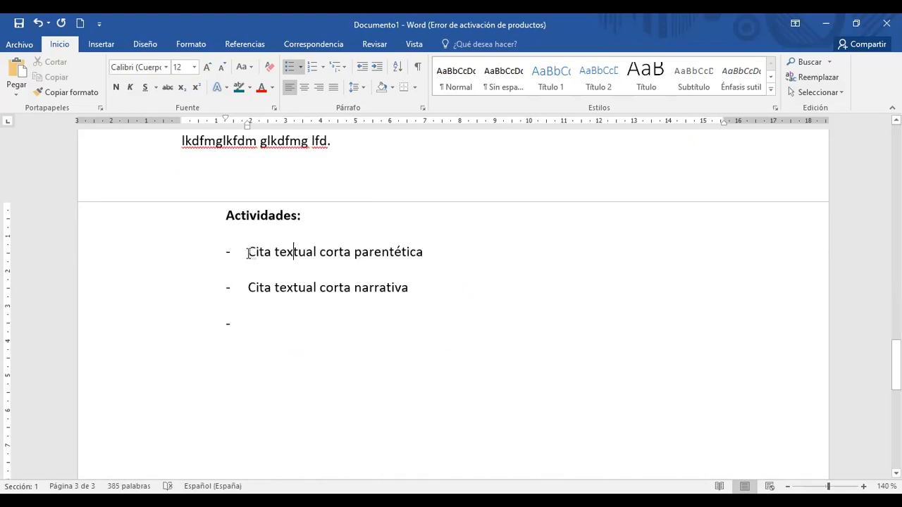
left_click_drag(249, 252, 403, 288)
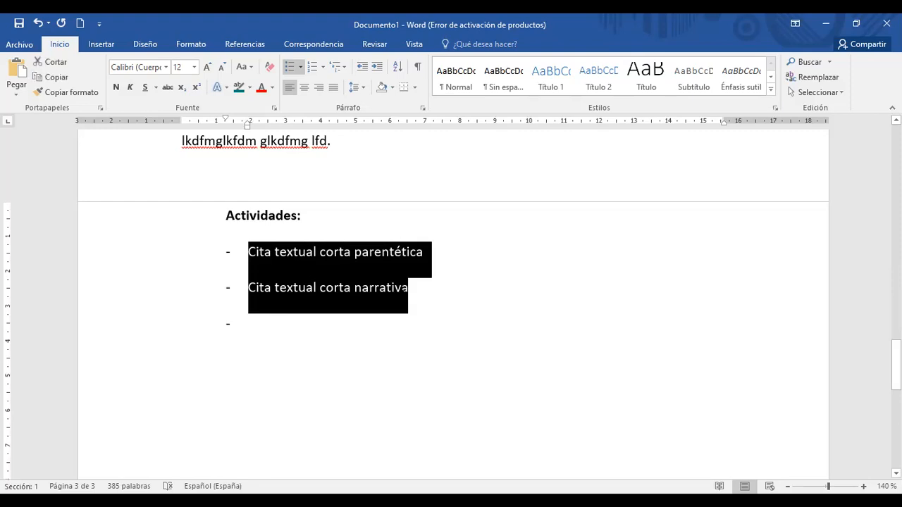
key("ctrl+c")
left_click(294, 320)
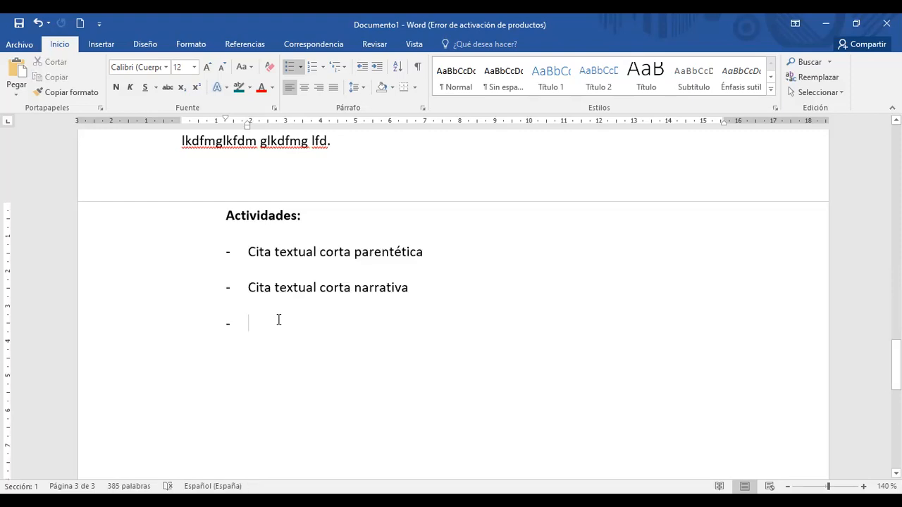
key("ctrl+v")
key("Return")
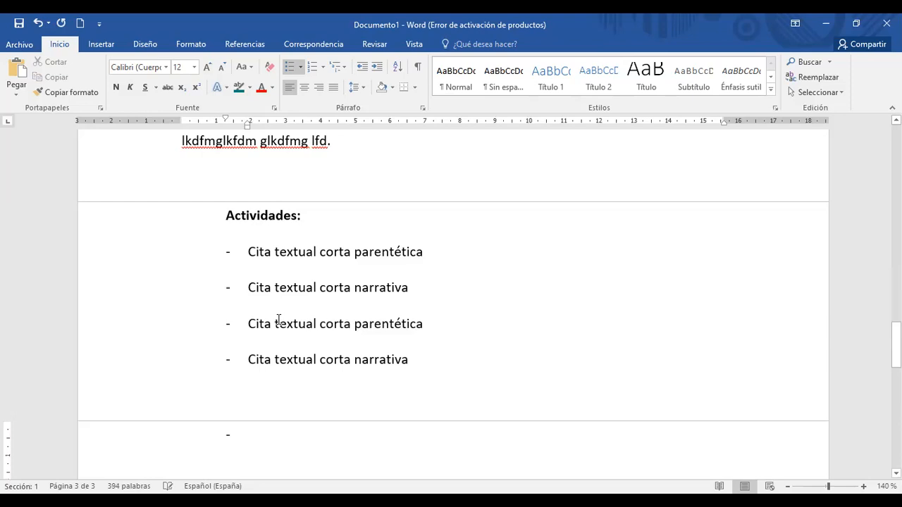
key("ctrl+v")
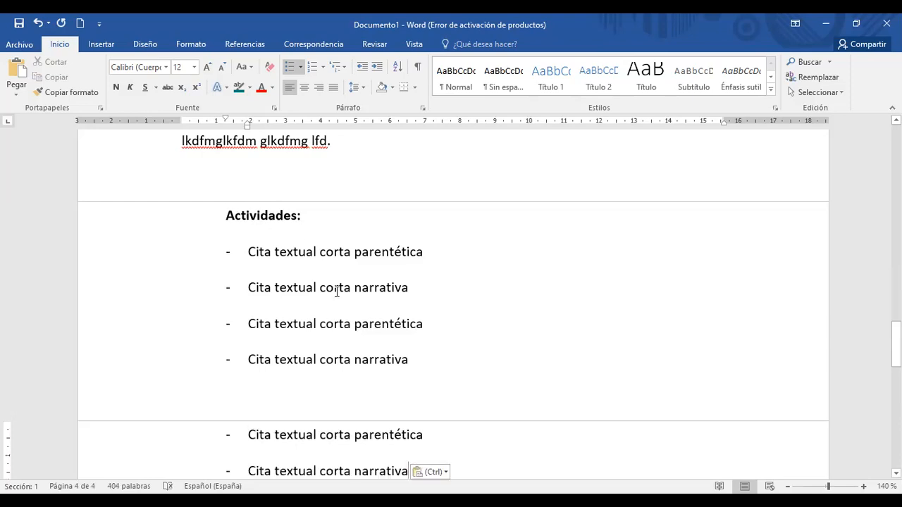
Replace "corta" with "larga" in the third and fourth list items
left_click_drag(350, 323, 319, 322)
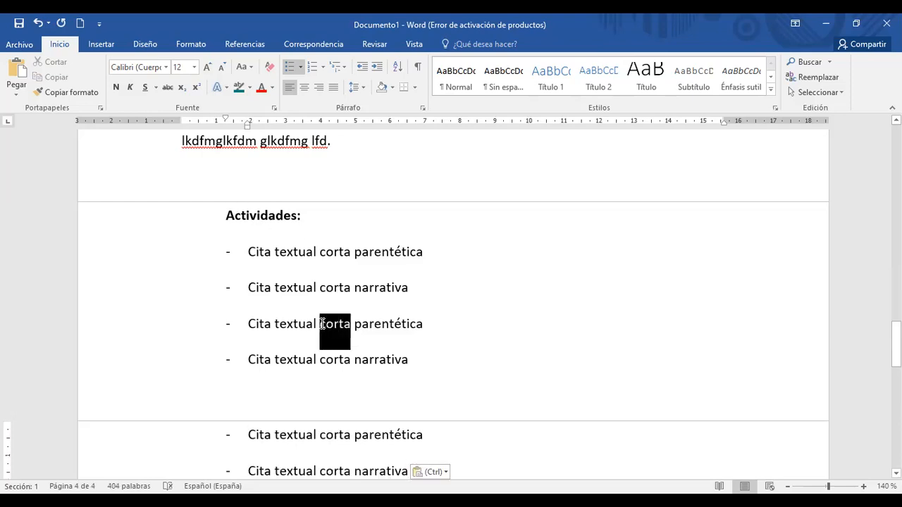
type("larga")
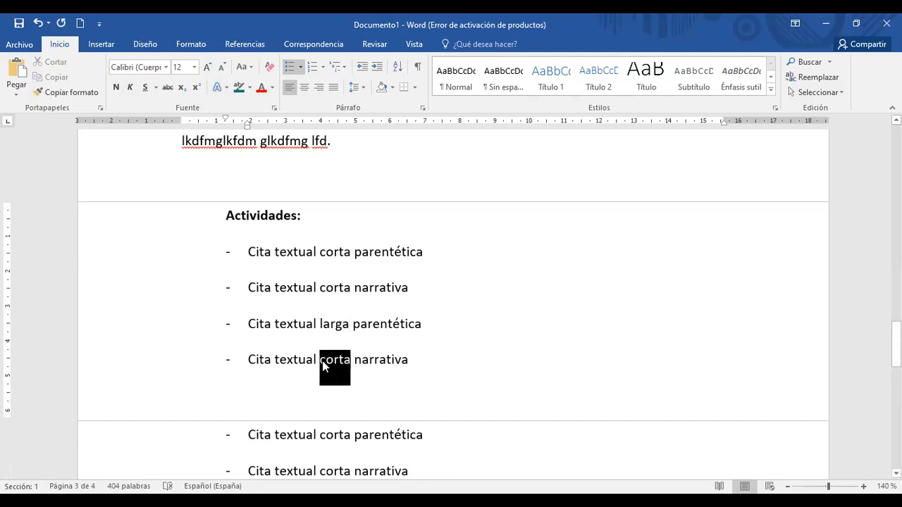
type("larga")
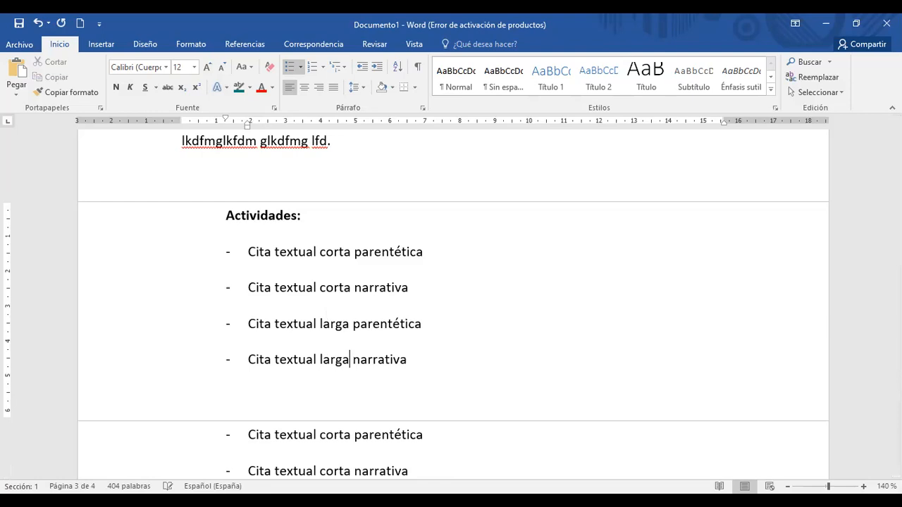
Try to remove the break between the fourth and fifth list items, and undo the removal
left_click_drag(896, 344, 896, 358)
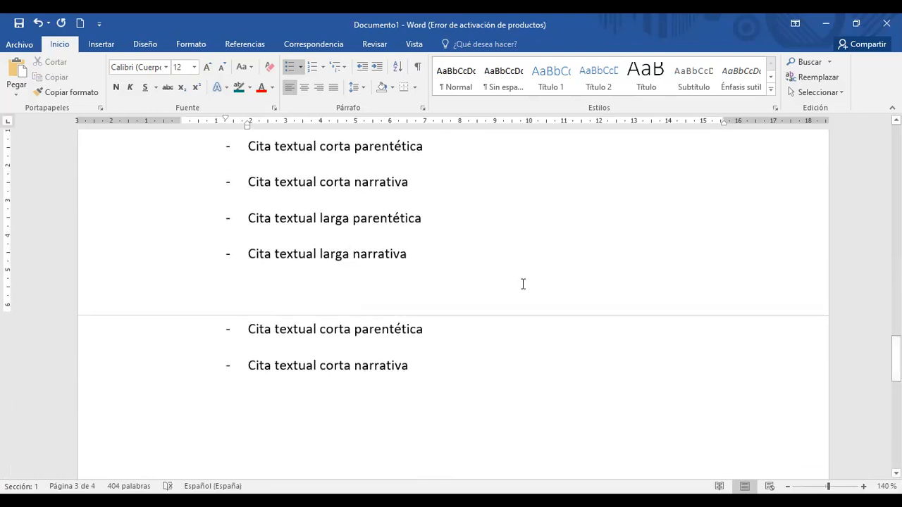
left_click(293, 291)
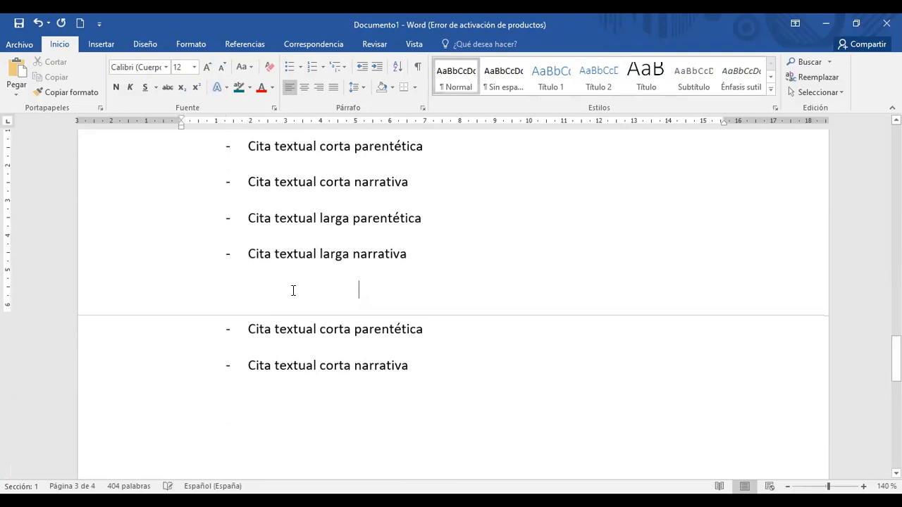
key("Delete")
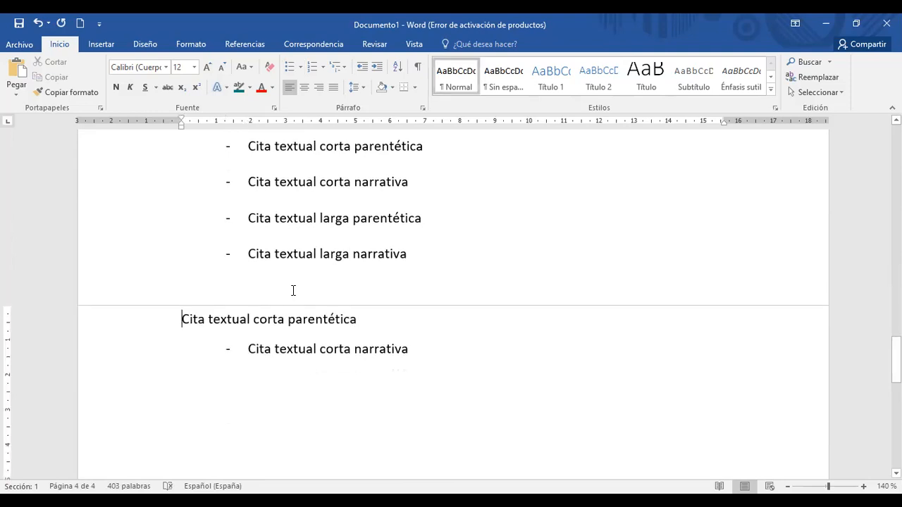
key("ctrl+z")
Replace "textual corta" with "parafraseada" in the last two list items, one parenthetical and one narrative
left_click_drag(319, 329, 273, 330)
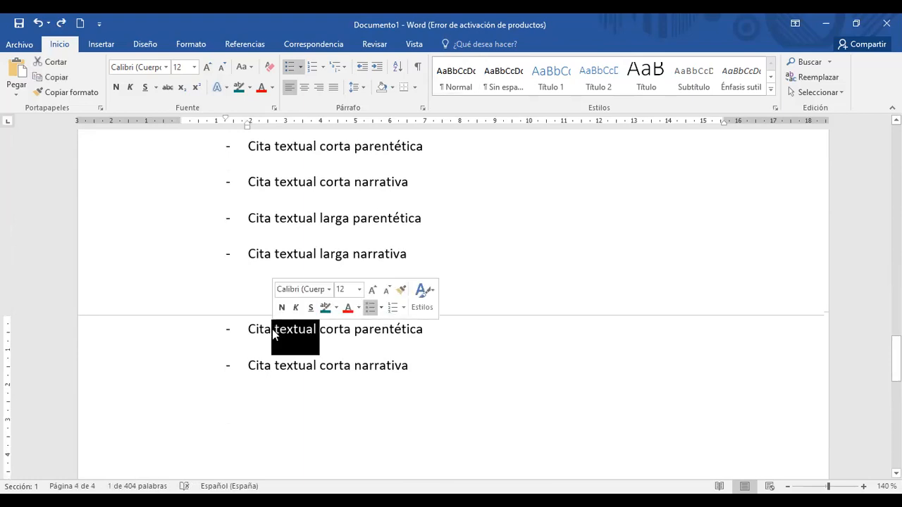
left_click(313, 330)
key("Right")
key("Right")
key("Right")
key("Right")
key("Right")
key("Right")
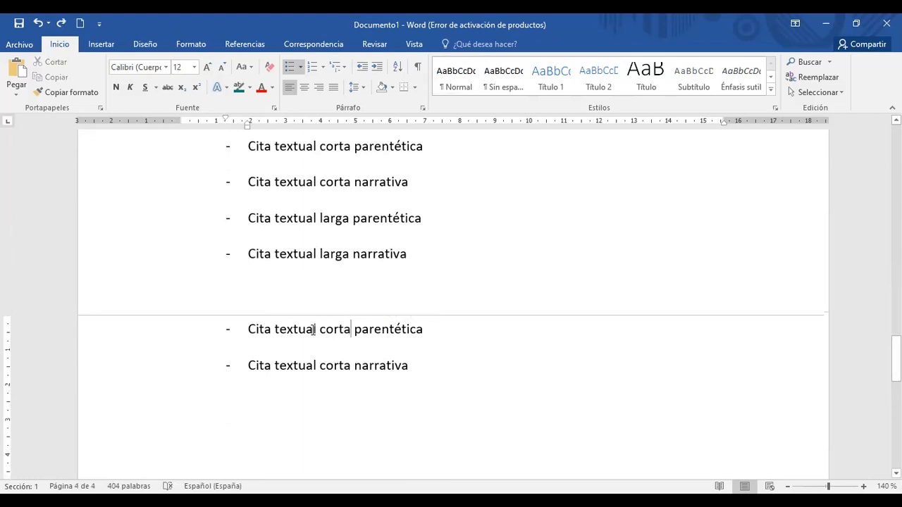
left_click(280, 330, "shift")
type("parafraseada")
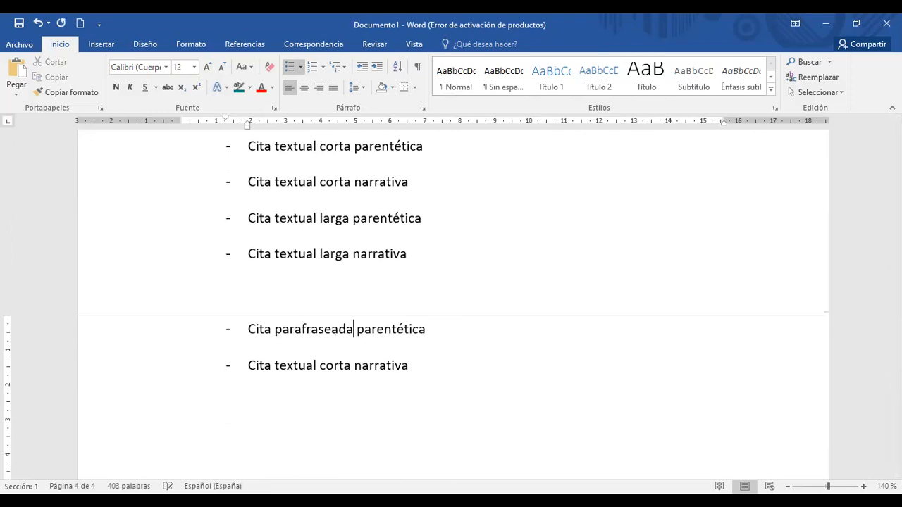
left_click_drag(352, 367, 284, 368)
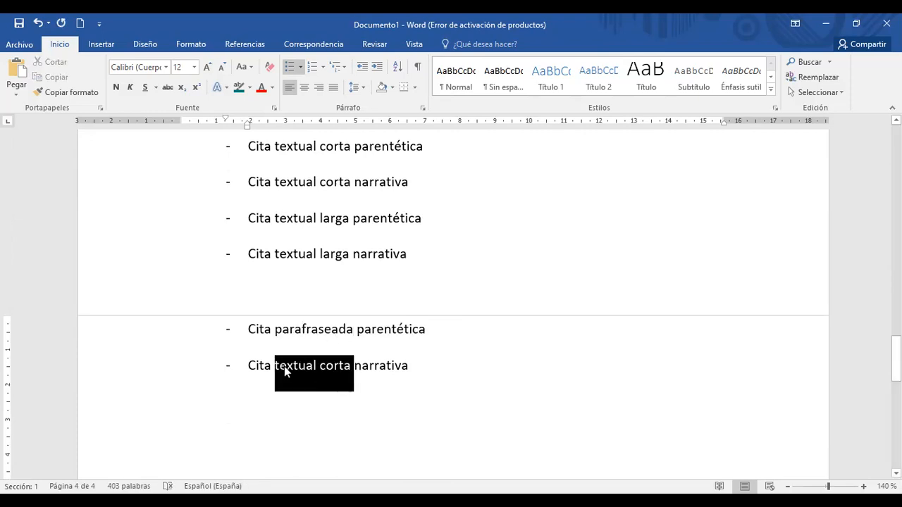
type("parafraseada")
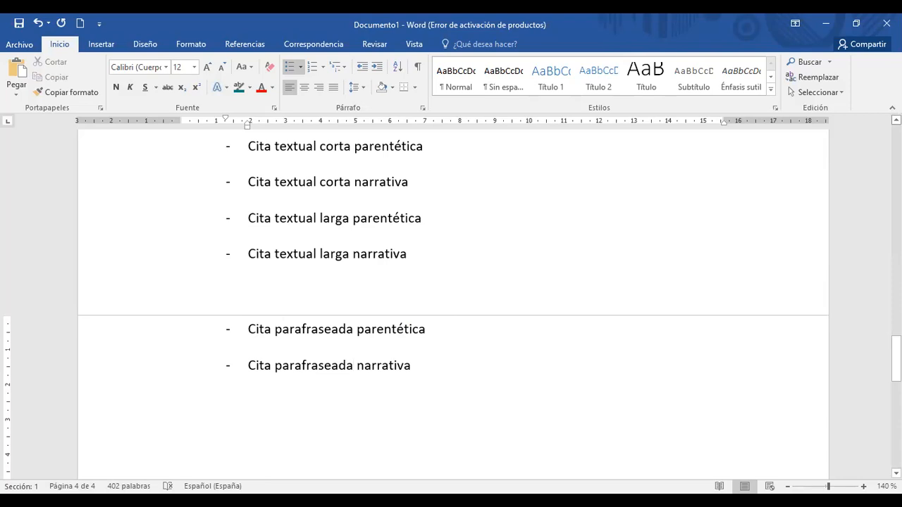
scroll(451, 310, "up", 1)
scroll(451, 267, "up", 1)
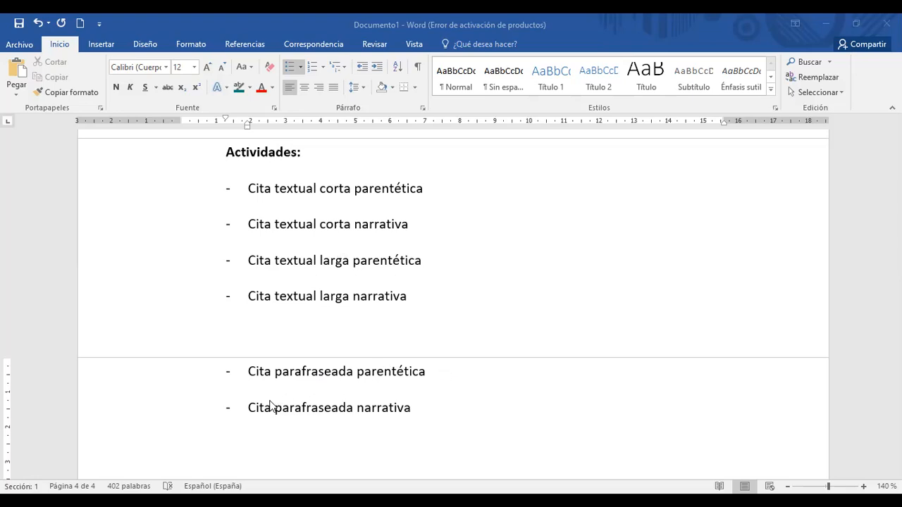
left_click(422, 412)
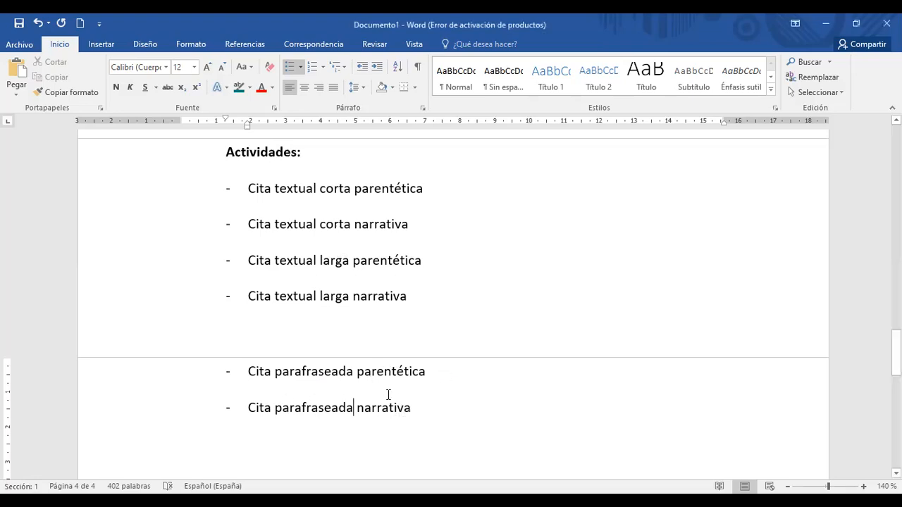
left_click_drag(400, 397, 218, 168)
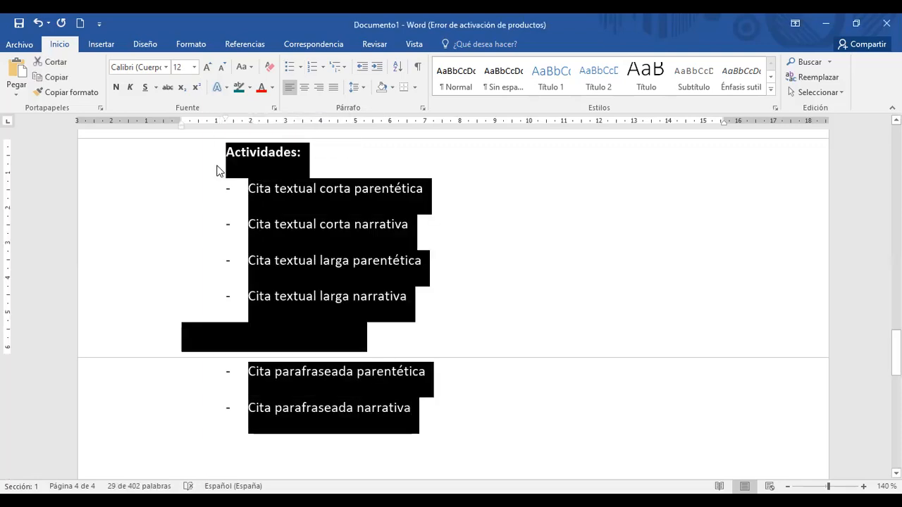
left_click(513, 255)
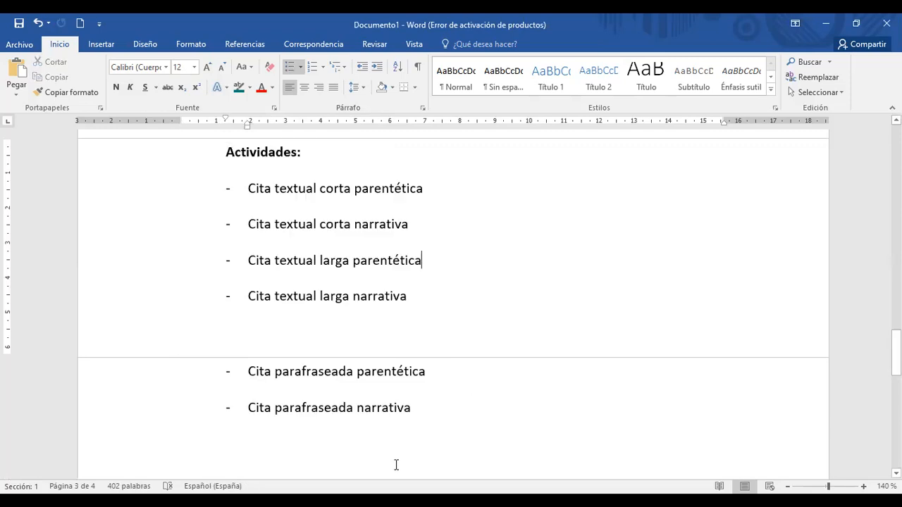
left_click(339, 454)
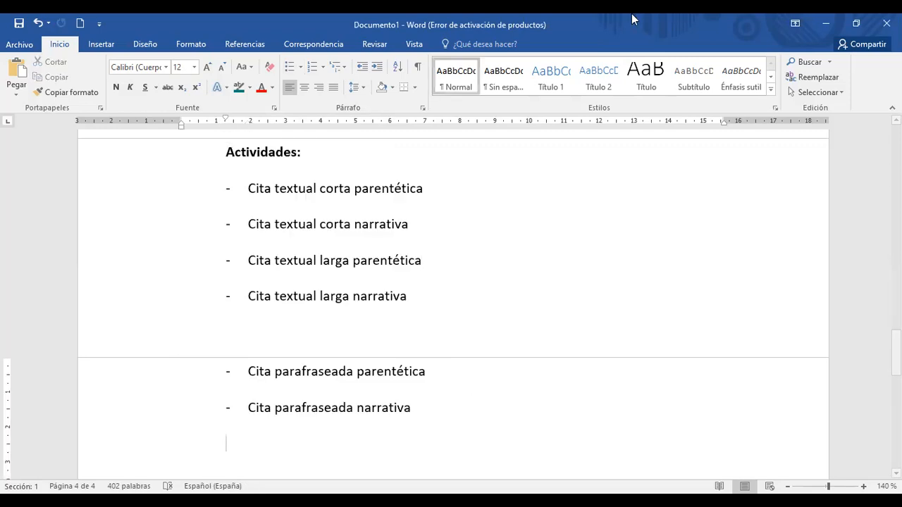